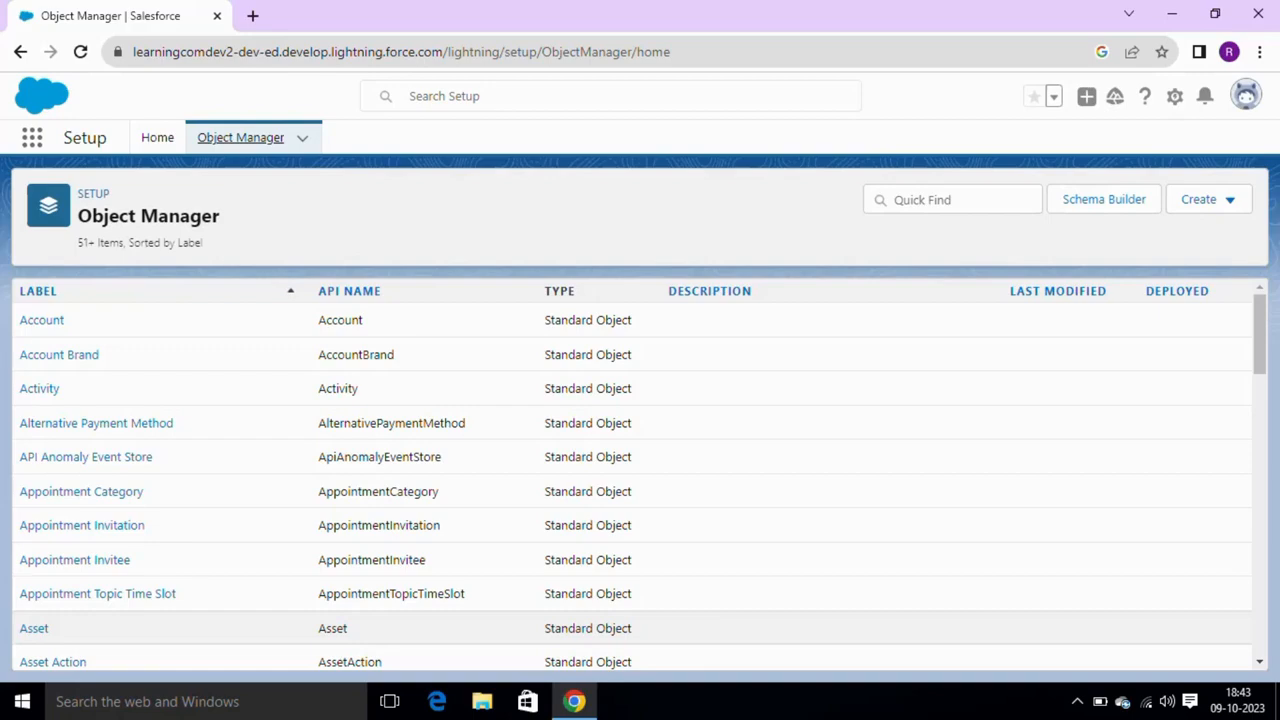
- Search the Object Manager for course, then for Student
{"action": "left_click", "coordinate": [907, 191]}
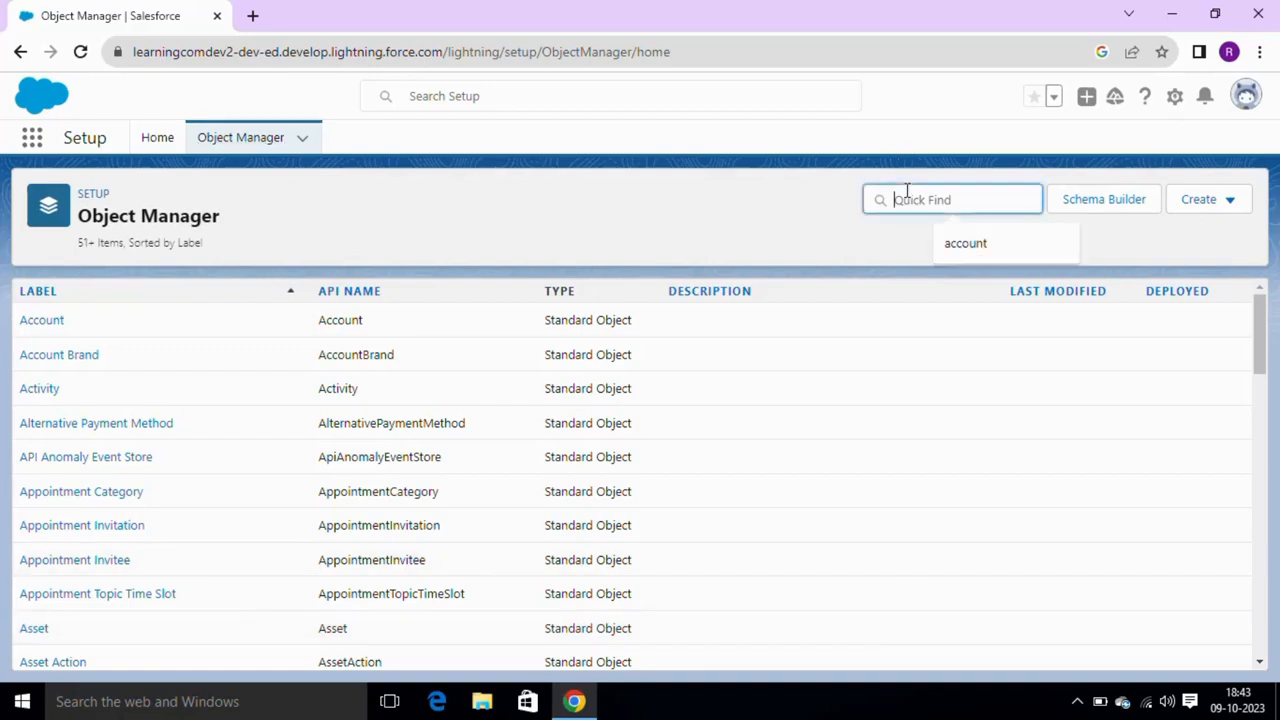
{"action": "type", "text": "cot"}
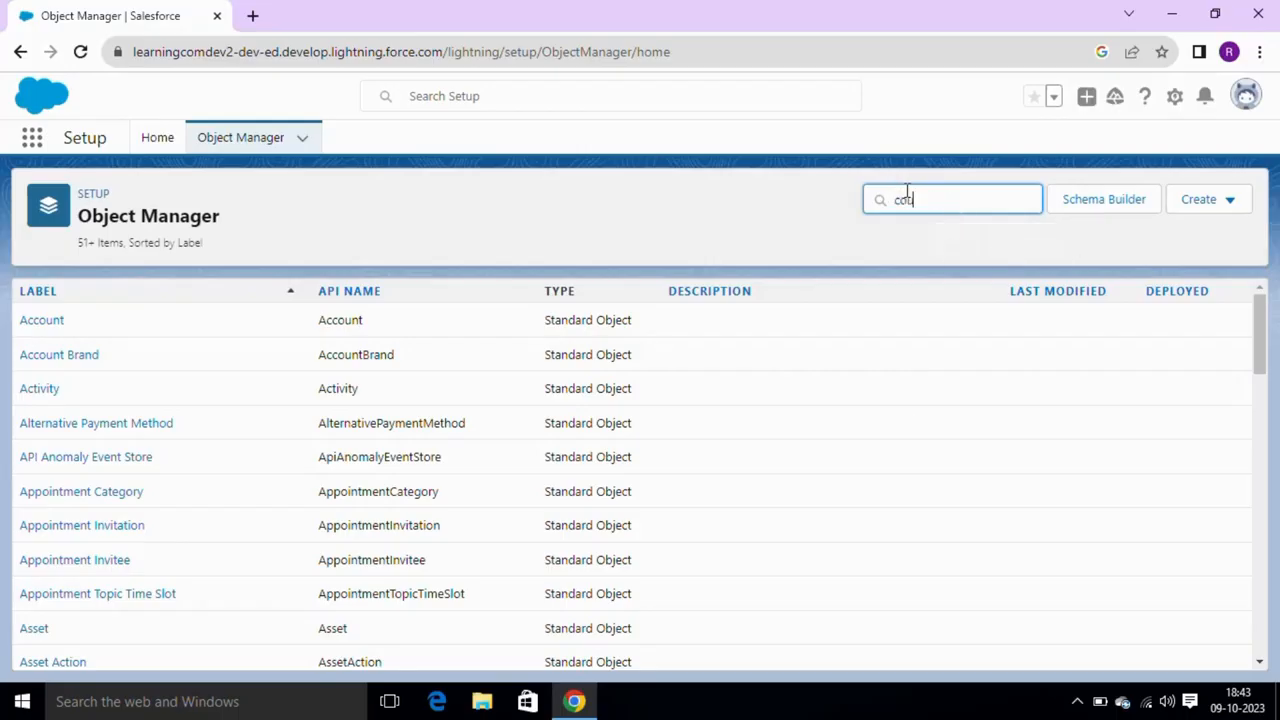
{"action": "type", "text": "rse"}
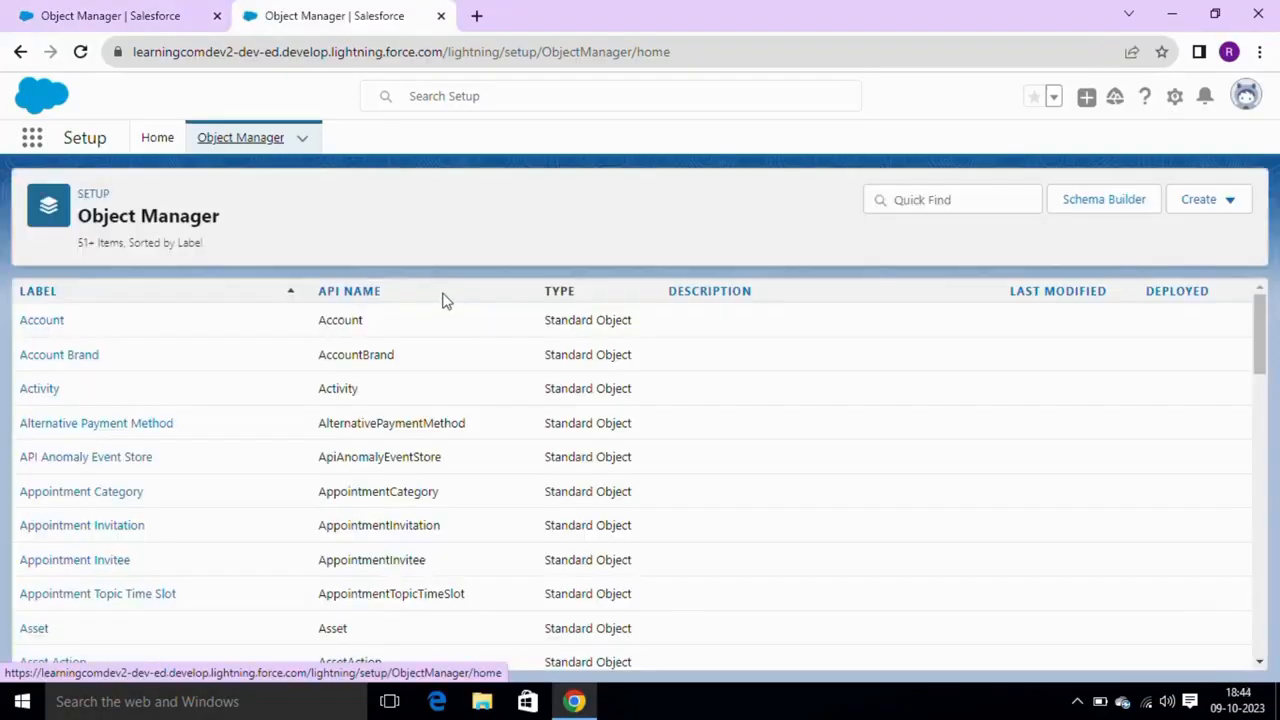
{"action": "left_click", "coordinate": [909, 198]}
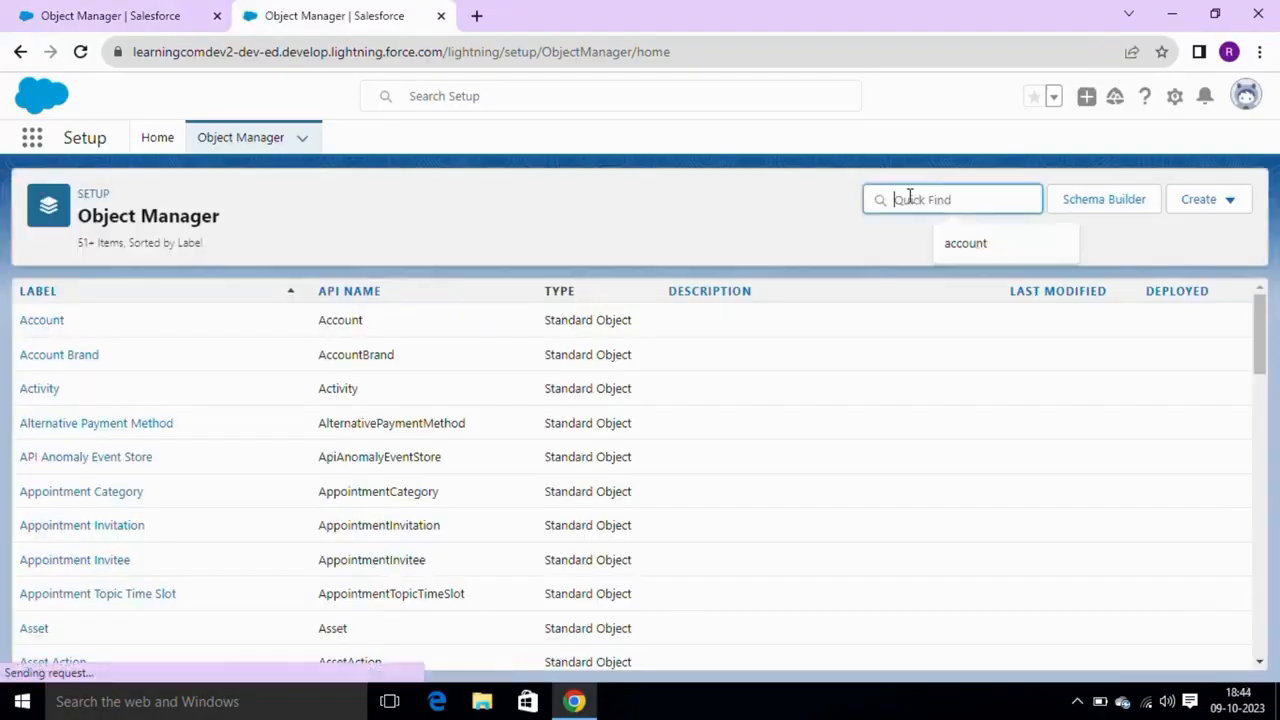
{"action": "type", "text": "Studen"}
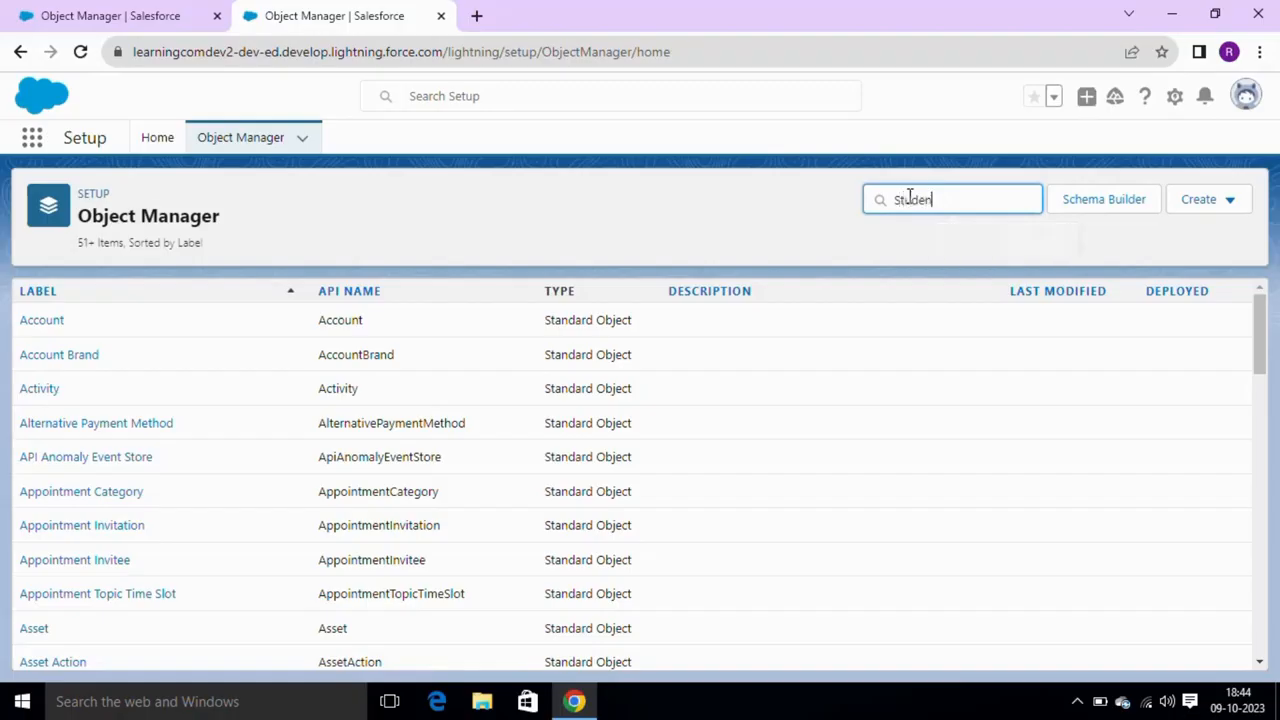
{"action": "type", "text": "t"}
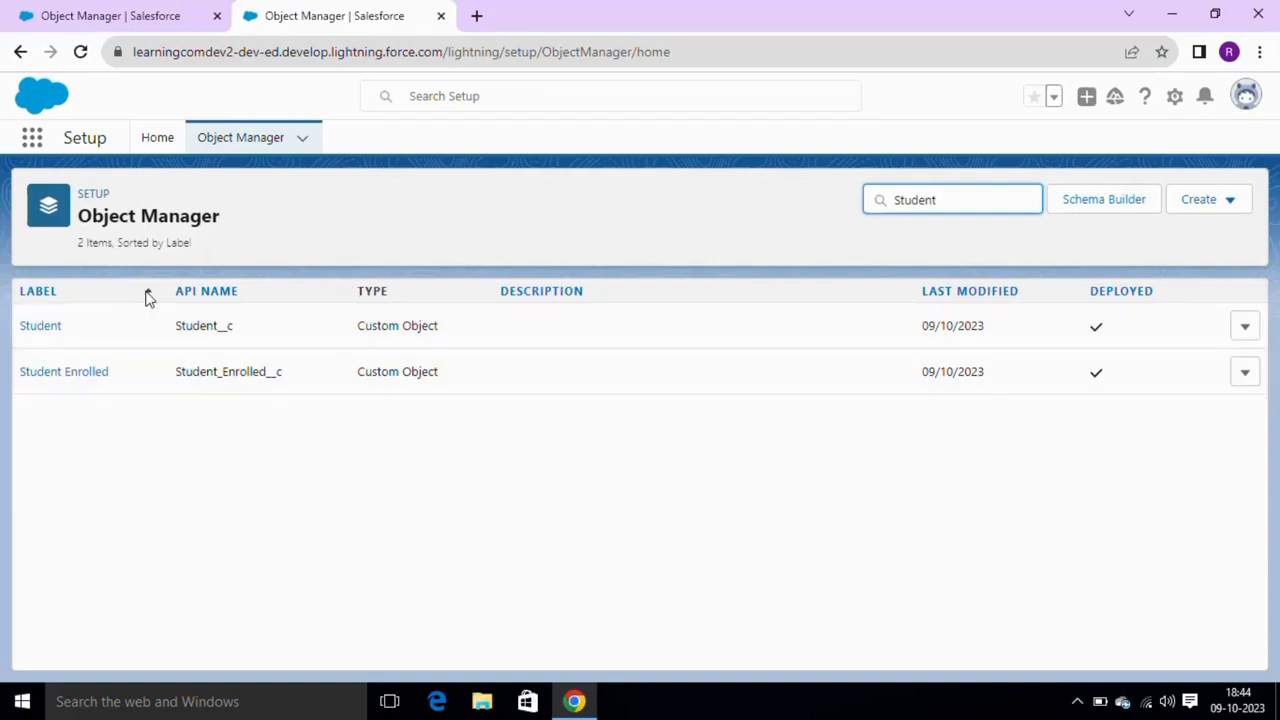
- Duplicate the Student search tab and switch to the unfiltered object list
{"action": "left_click", "coordinate": [108, 15]}
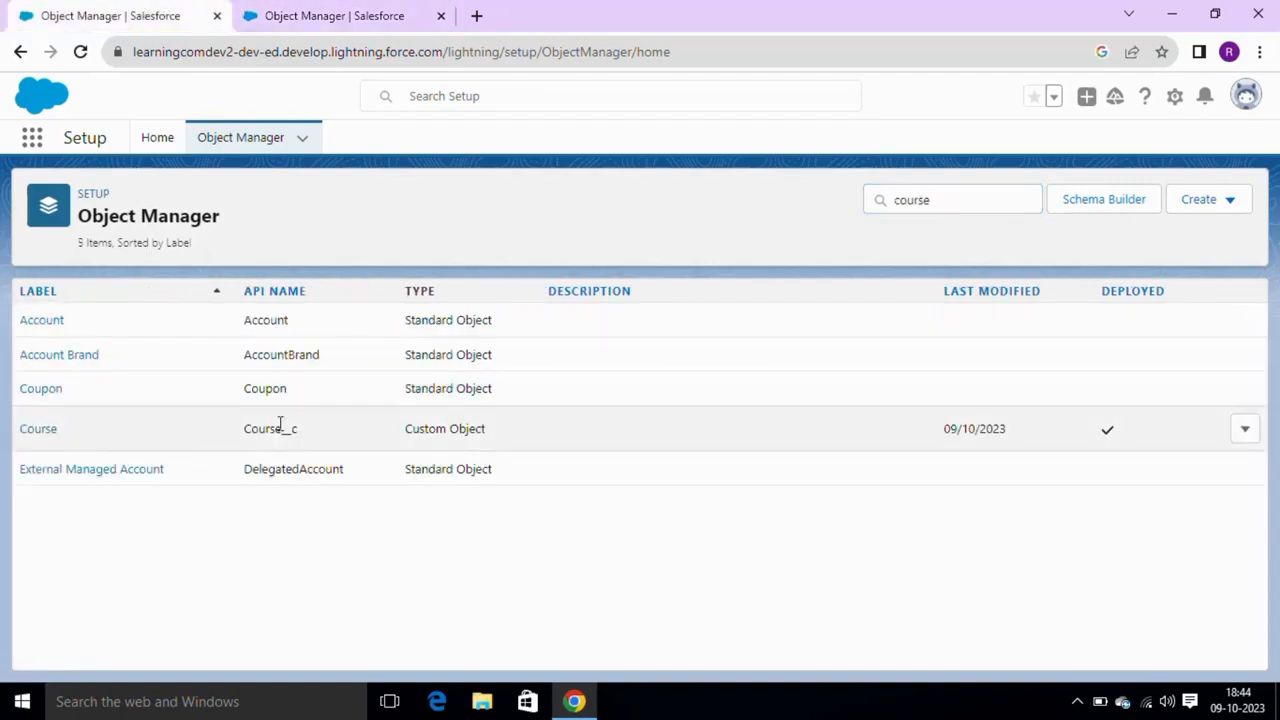
{"action": "left_click", "coordinate": [349, 15]}
{"action": "double_click", "coordinate": [221, 330]}
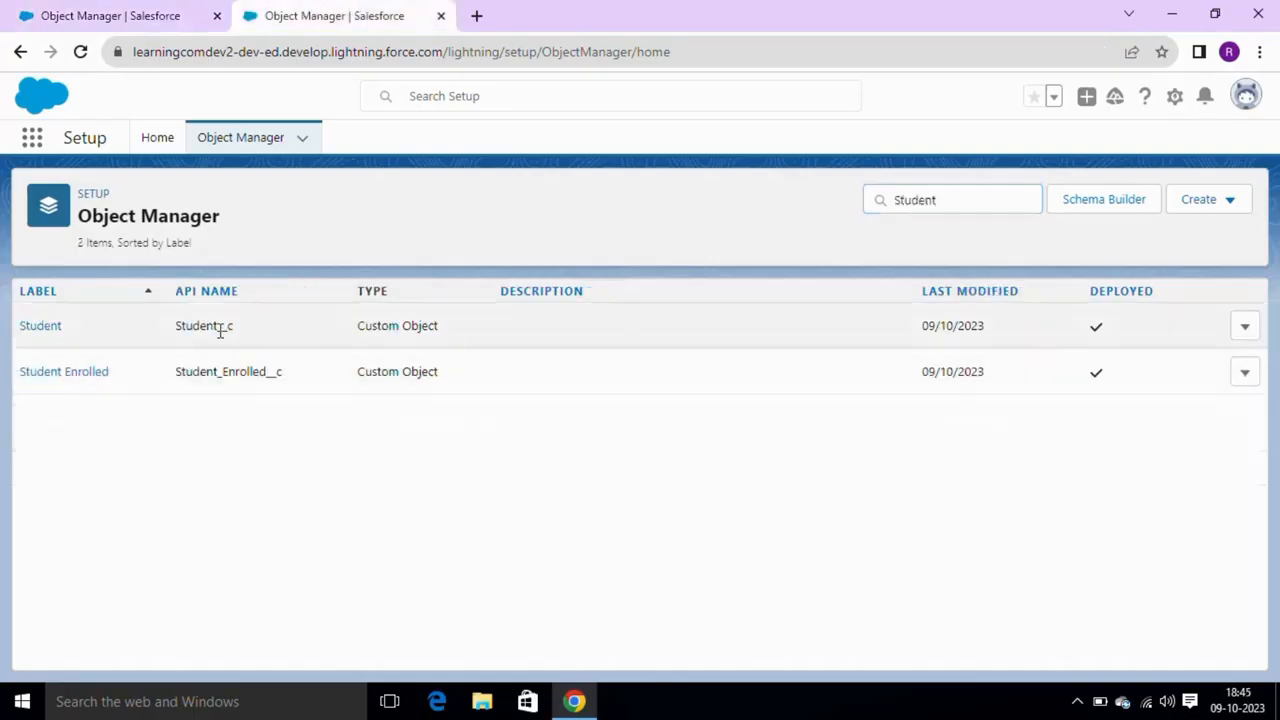
{"action": "right_click", "coordinate": [312, 12]}
{"action": "left_click", "coordinate": [387, 124]}
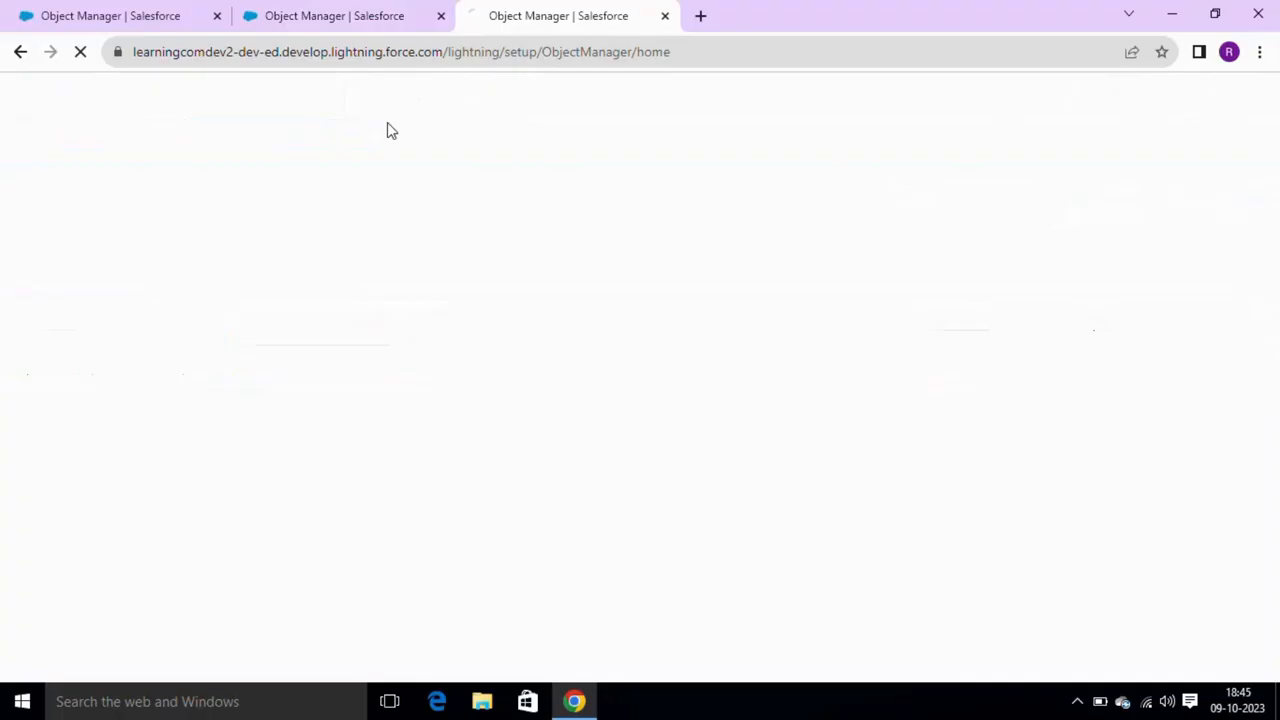
{"action": "left_click", "coordinate": [366, 12]}
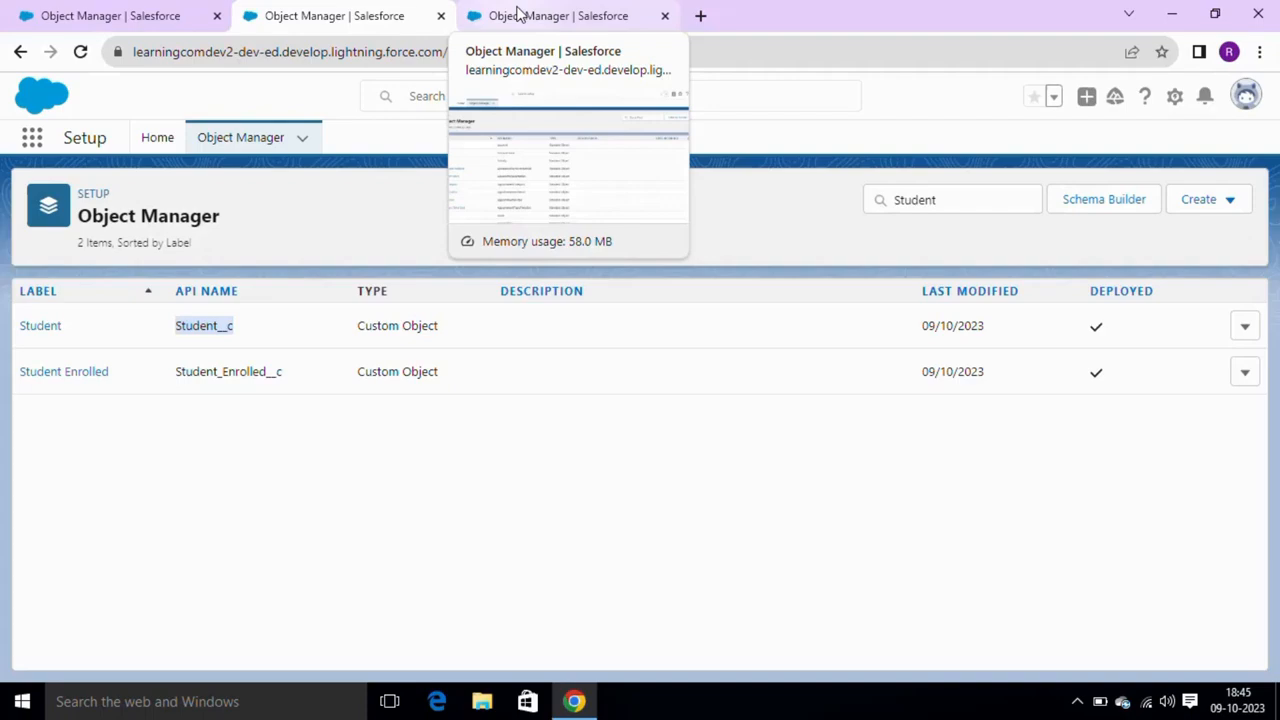
{"action": "left_click", "coordinate": [518, 12]}
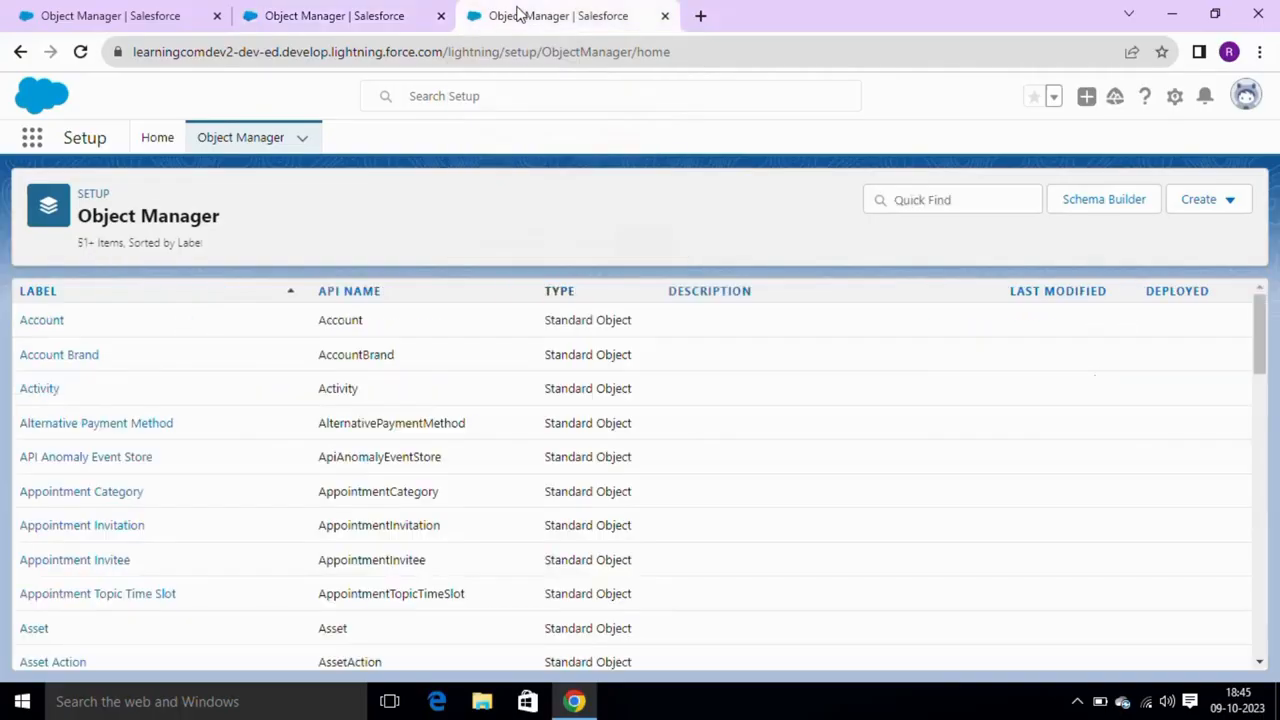
{"action": "left_click", "coordinate": [408, 14]}
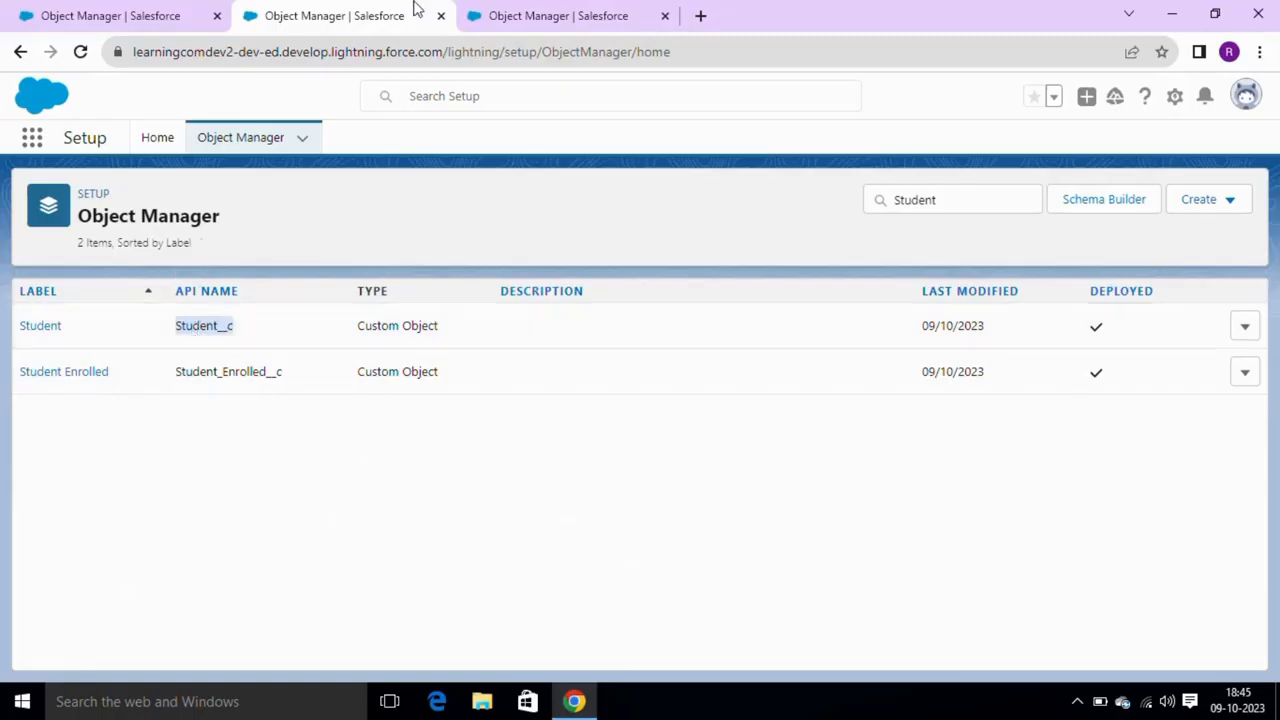
{"action": "left_click", "coordinate": [491, 12]}
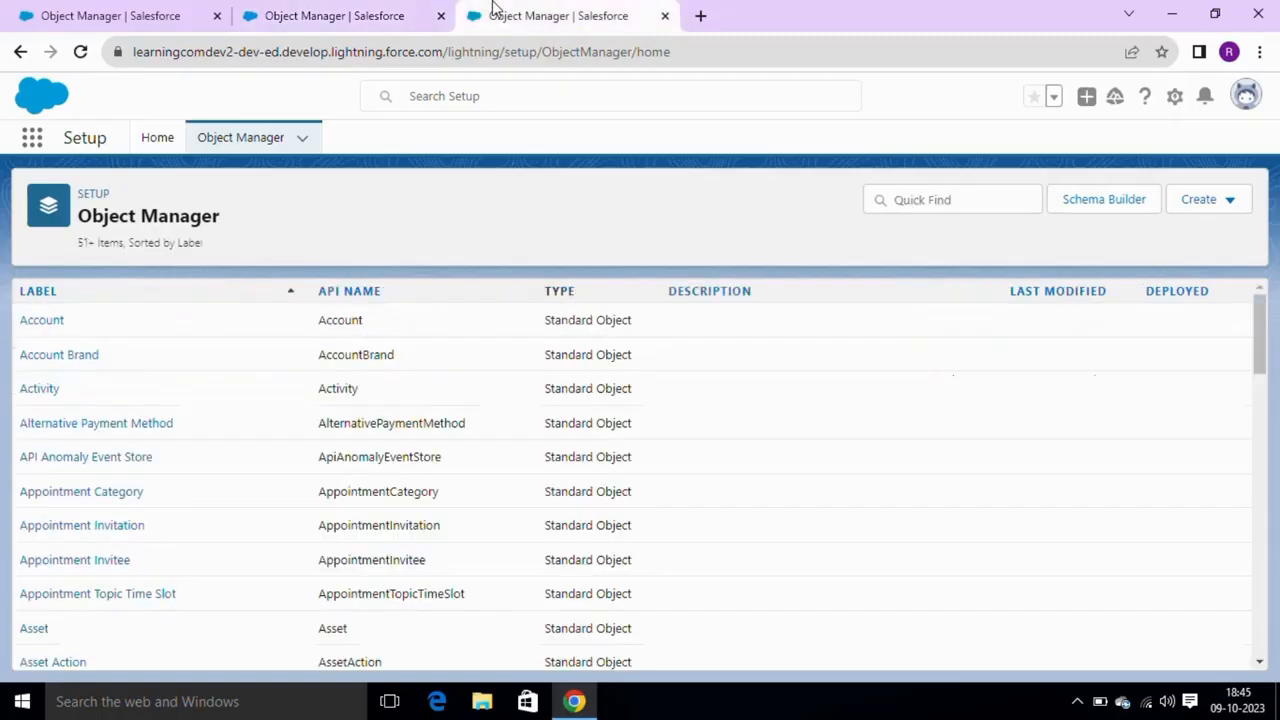
- Start a new custom object labelled 'Student Course Jn'
{"action": "left_click", "coordinate": [879, 199]}
{"action": "left_click", "coordinate": [1183, 199]}
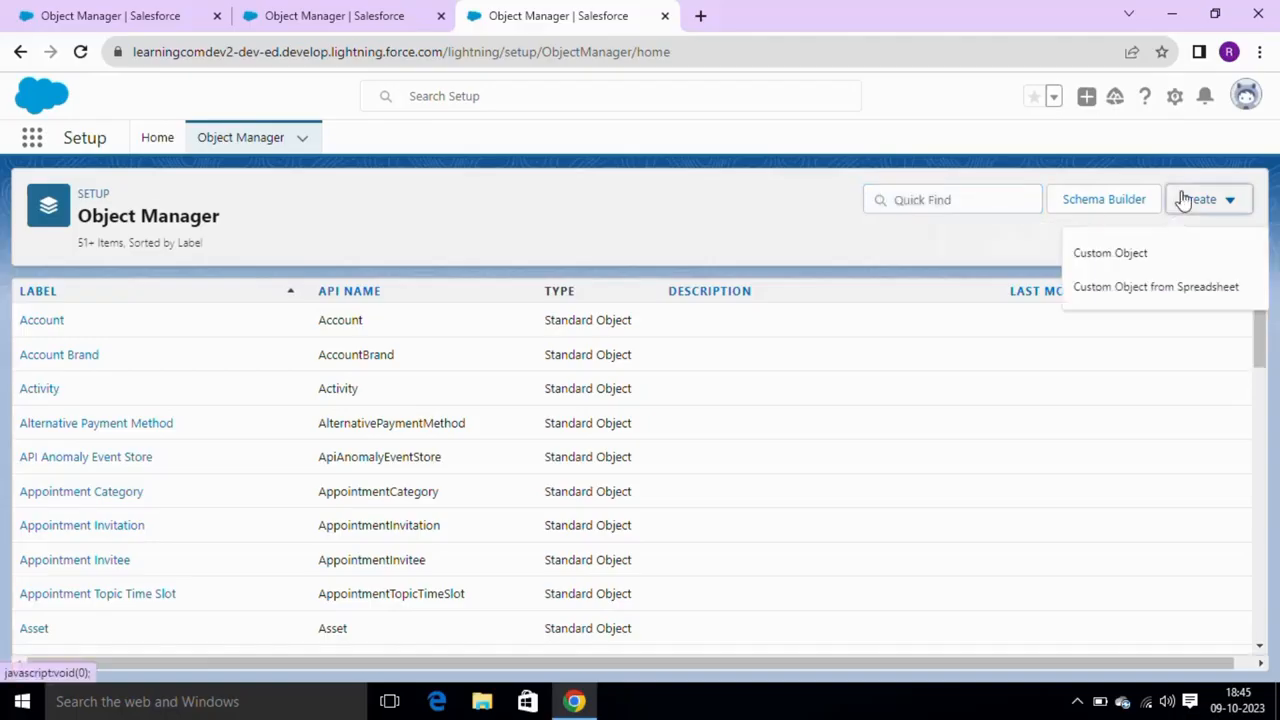
{"action": "left_click", "coordinate": [1164, 255]}
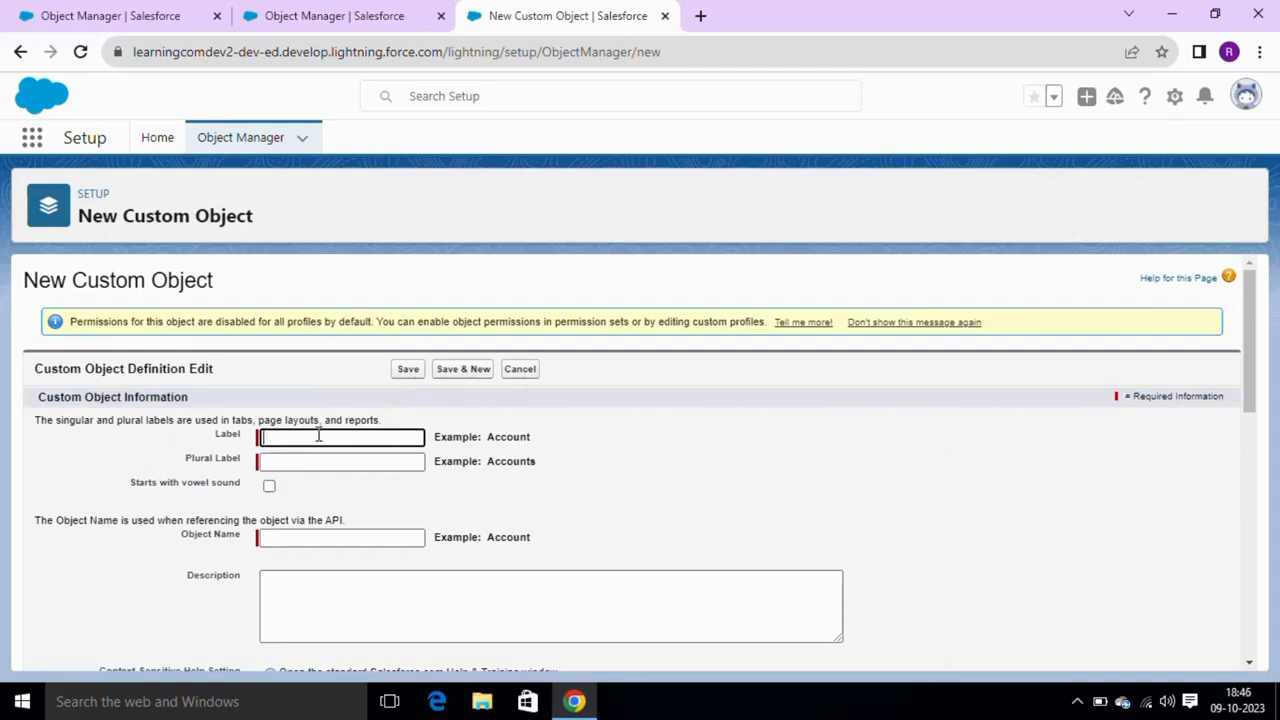
{"action": "type", "text": "S"}
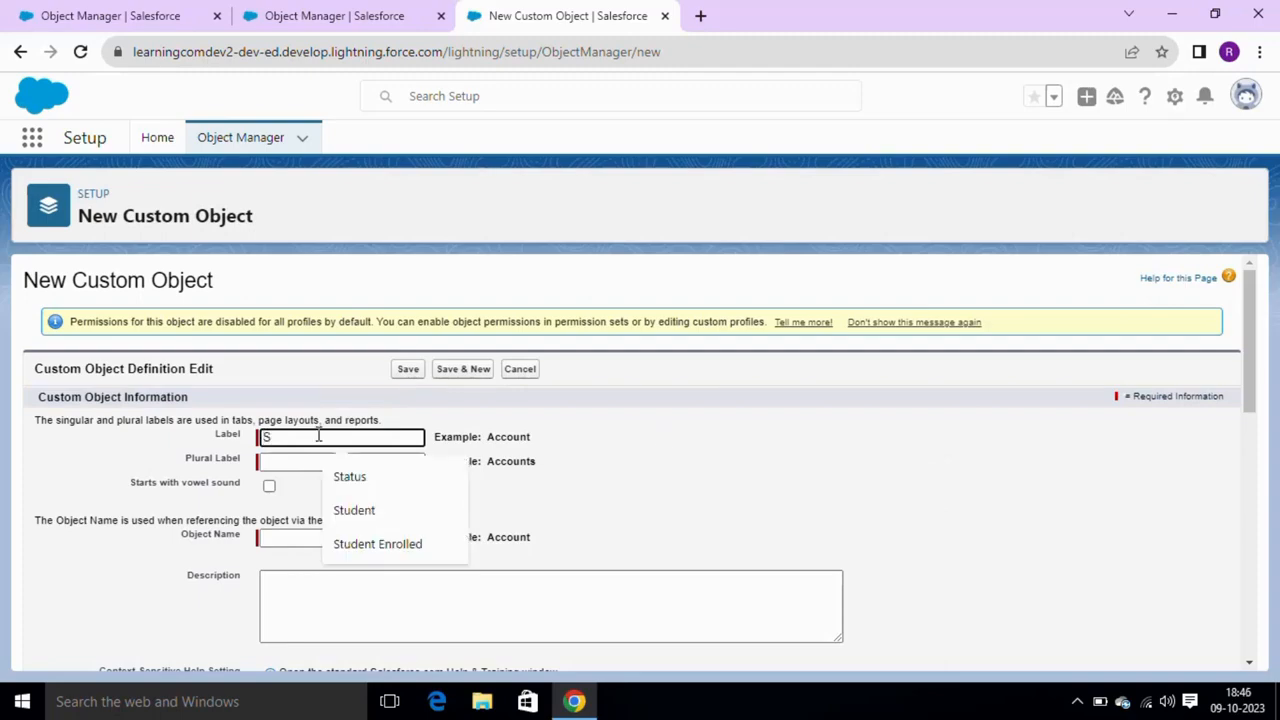
{"action": "key", "text": "Escape"}
{"action": "type", "text": "udent"}
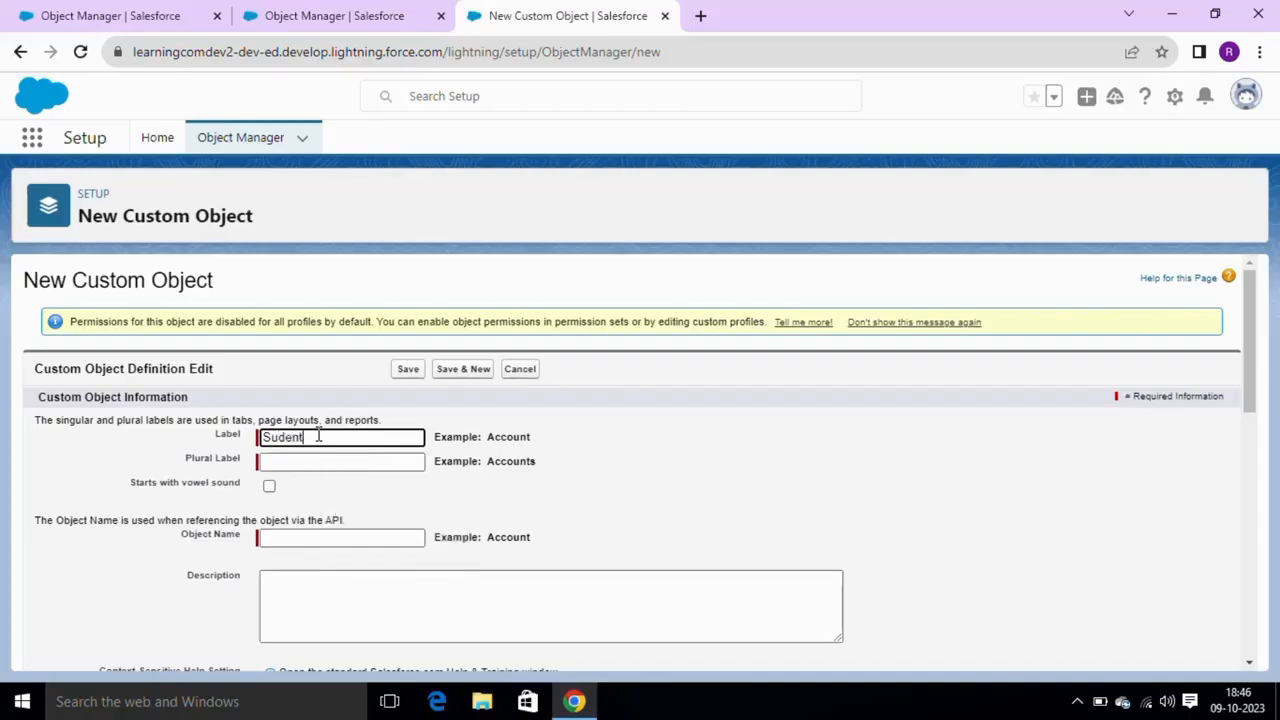
{"action": "type", "text": " Course J"}
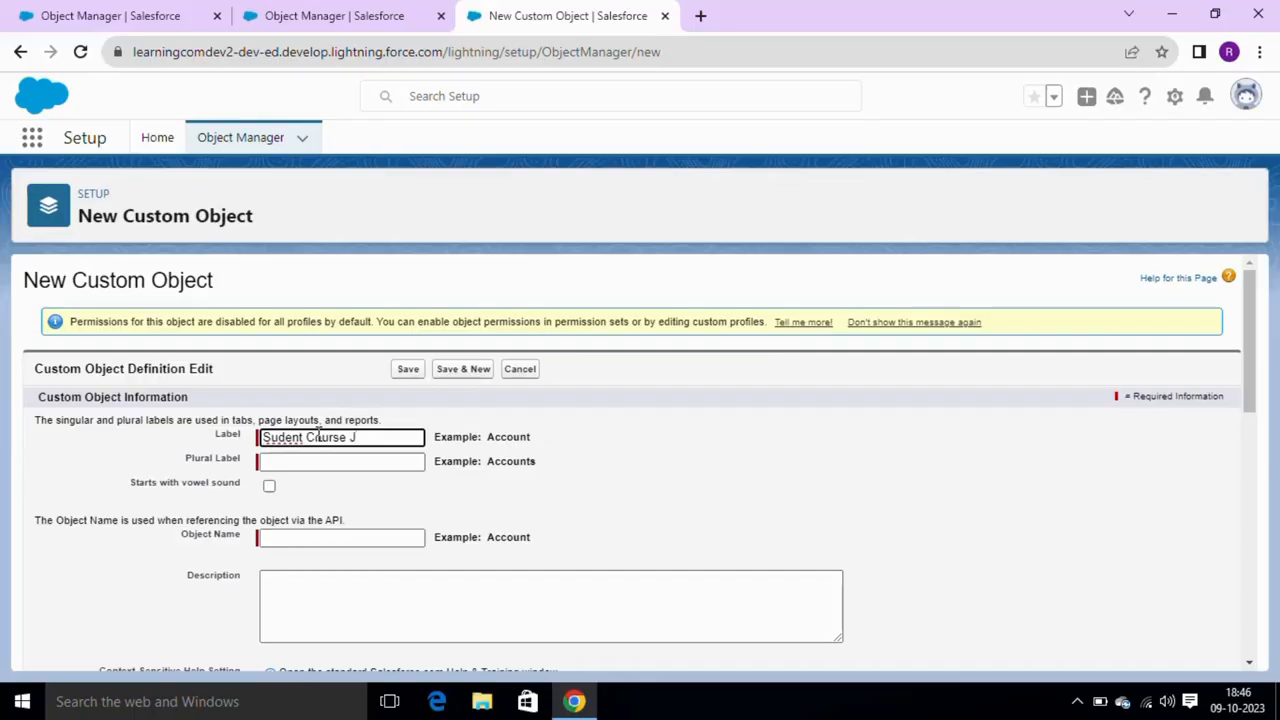
{"action": "type", "text": "nt"}
{"action": "key", "text": "Tab"}
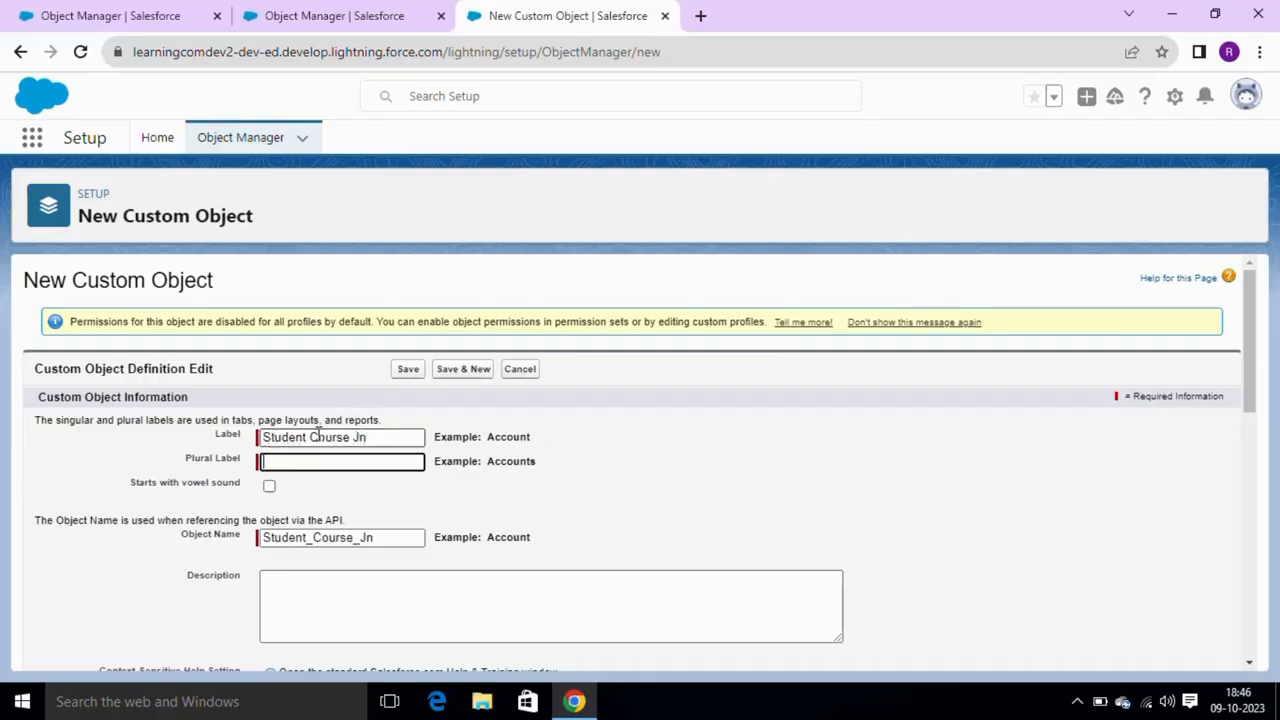
- Set the plural label to 'Student Course Jn', enable the New Custom Tab Wizard, and save
{"action": "triple_click", "coordinate": [318, 437]}
{"action": "key", "text": "ctrl+c"}
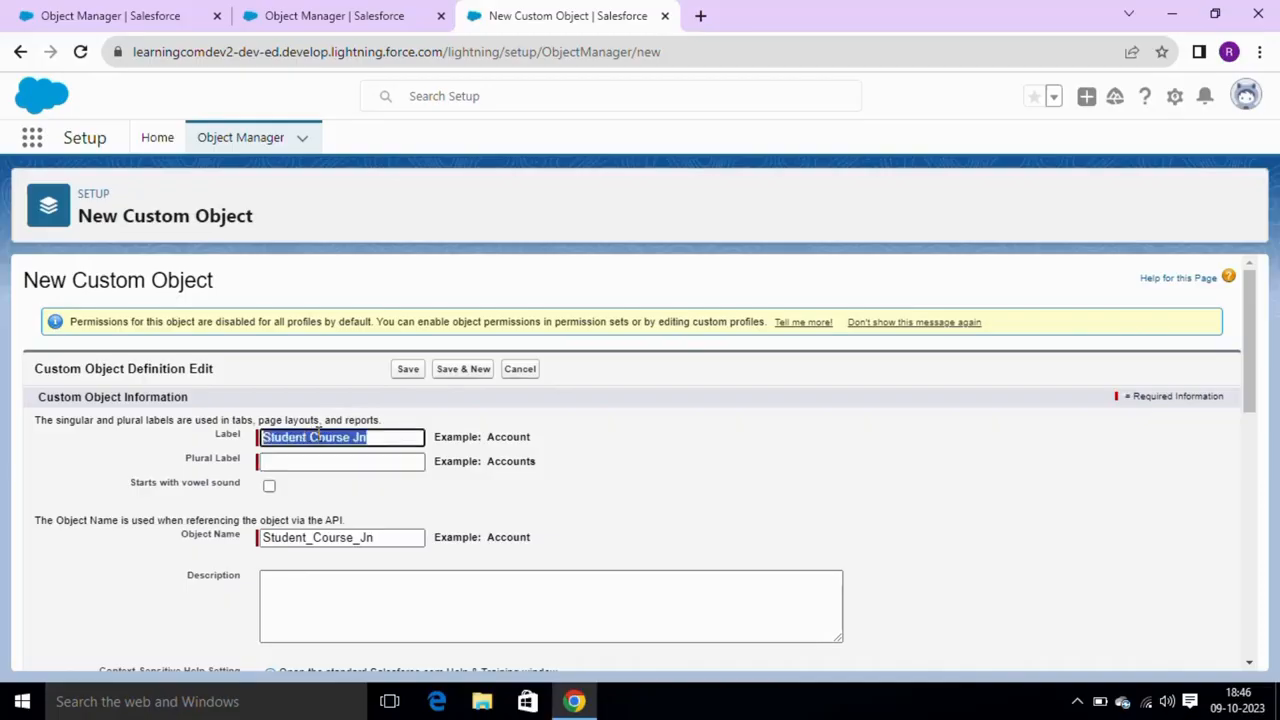
{"action": "left_click", "coordinate": [320, 461]}
{"action": "key", "text": "ctrl+v"}
{"action": "left_click", "coordinate": [603, 494]}
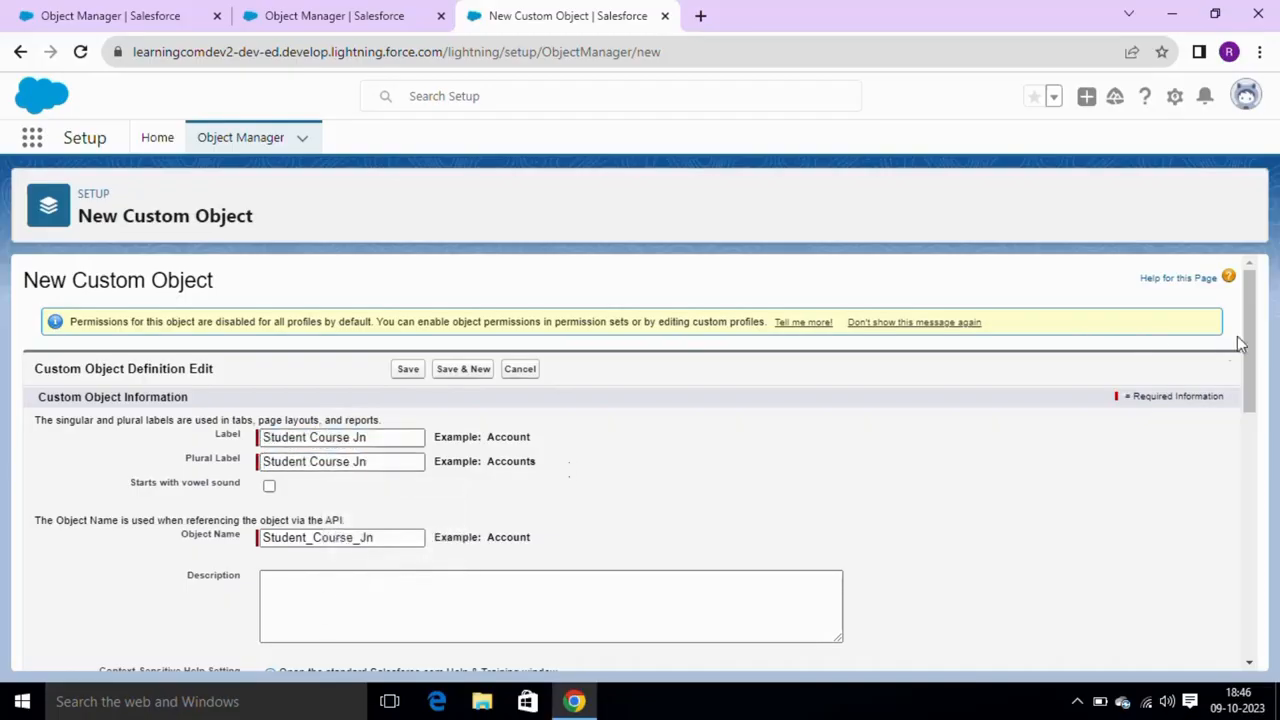
{"action": "left_click_drag", "start_coordinate": [1247, 341], "coordinate": [1277, 630]}
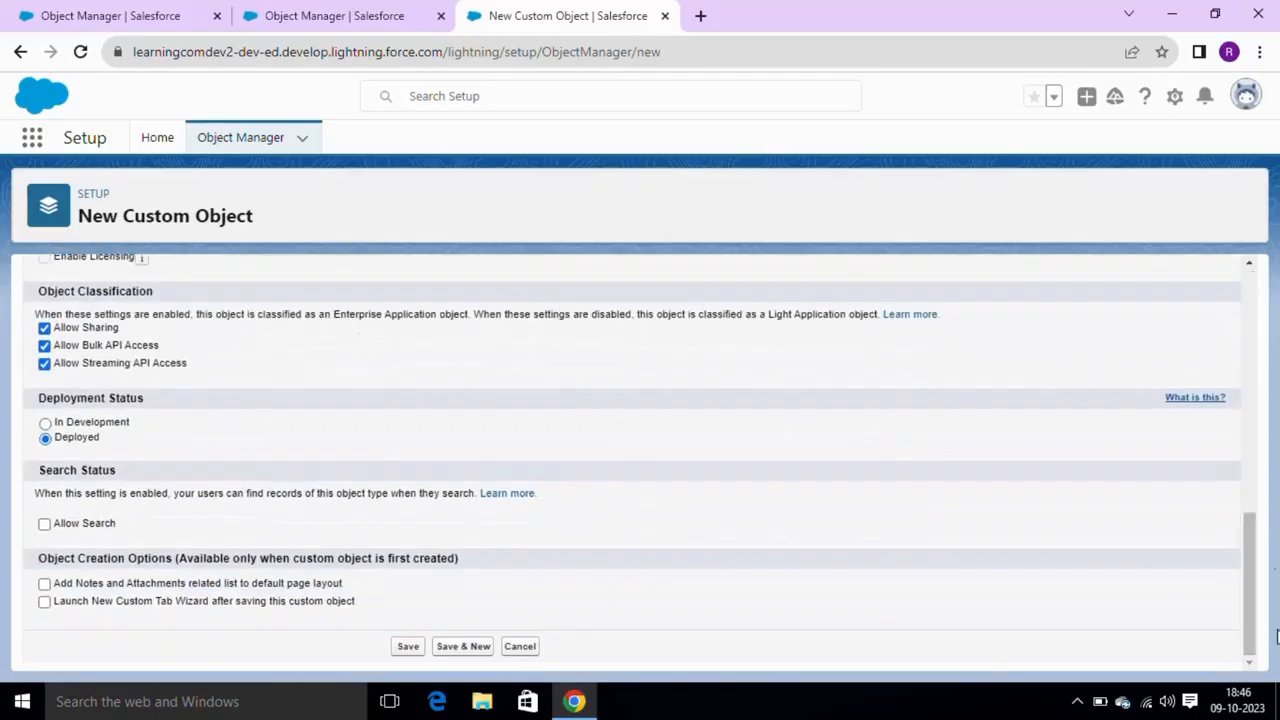
{"action": "left_click", "coordinate": [302, 606]}
{"action": "left_click", "coordinate": [403, 646]}
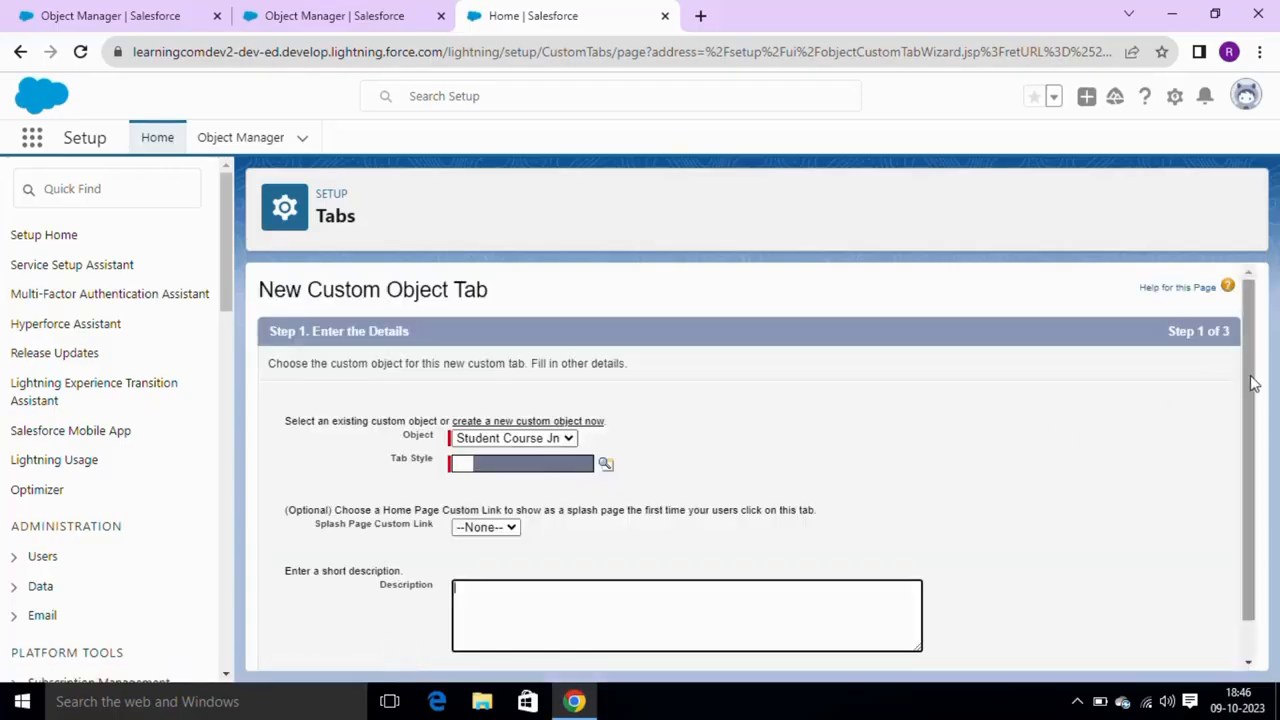
- Give the Student Course Jn tab the Bell style, keep default visibility, and save it
{"action": "scroll", "coordinate": [1255, 384], "scroll_direction": "down", "scroll_amount": 1}
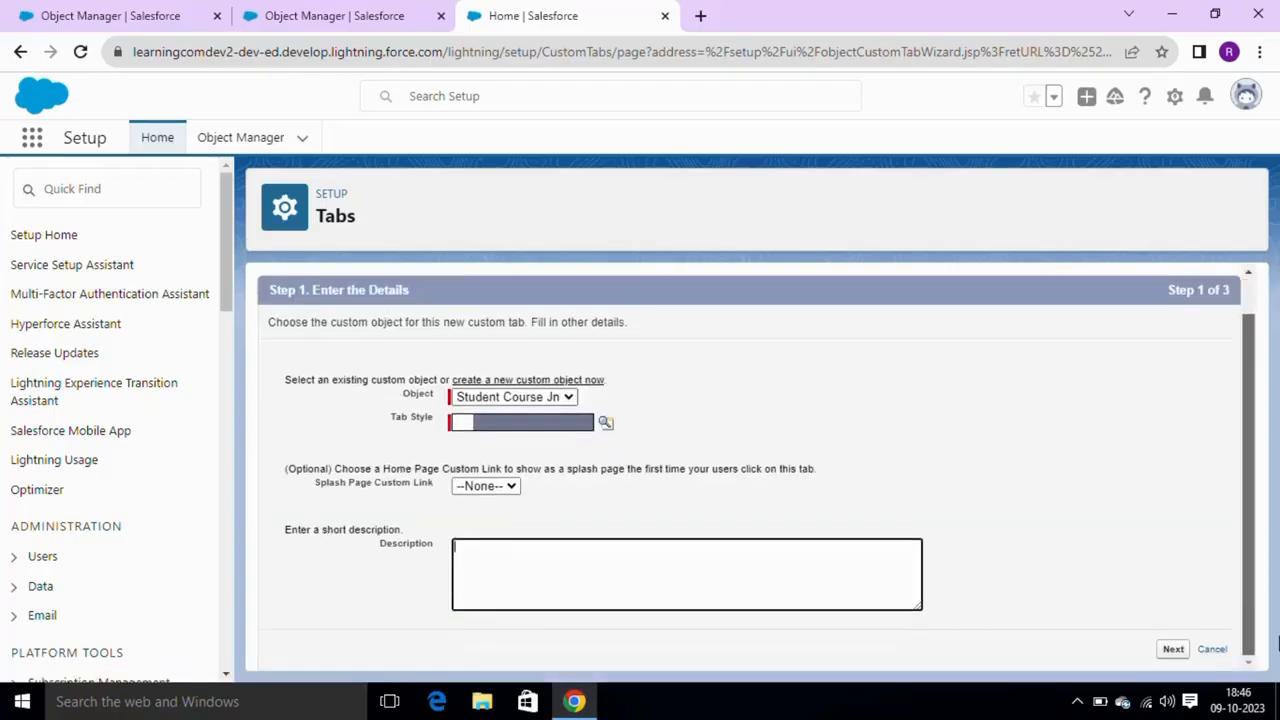
{"action": "left_click", "coordinate": [1174, 649]}
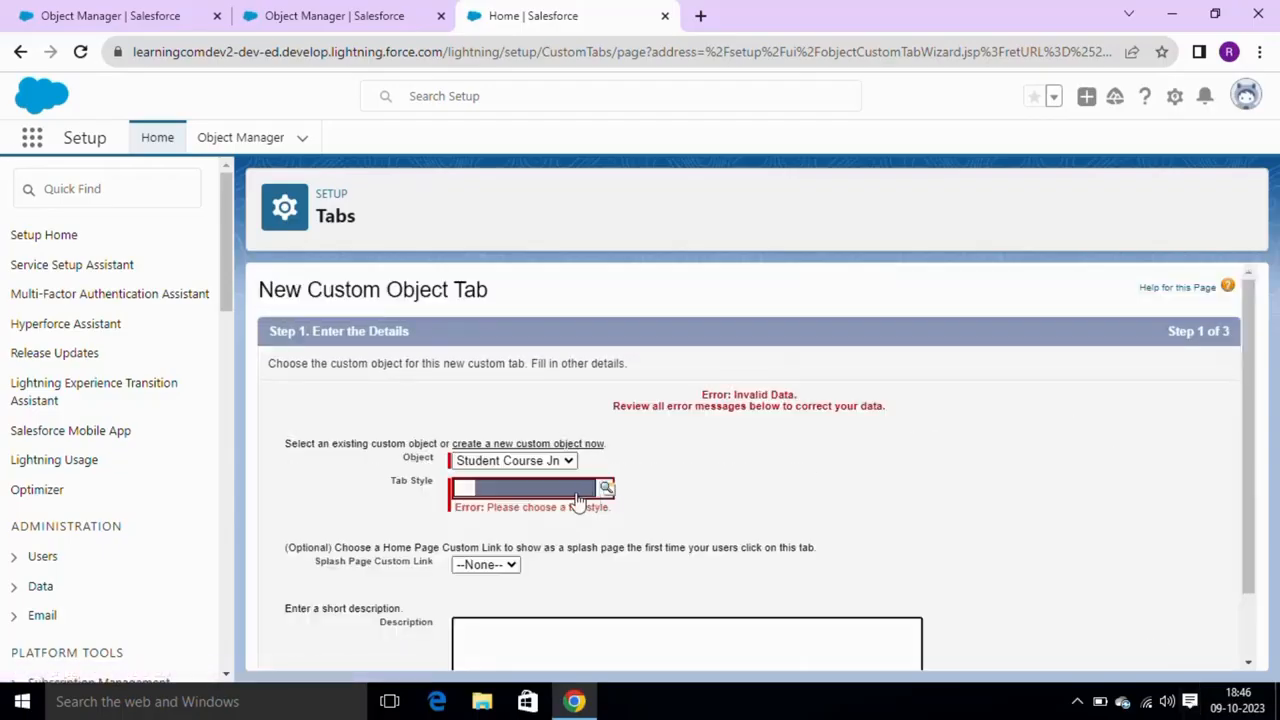
{"action": "left_click", "coordinate": [577, 495]}
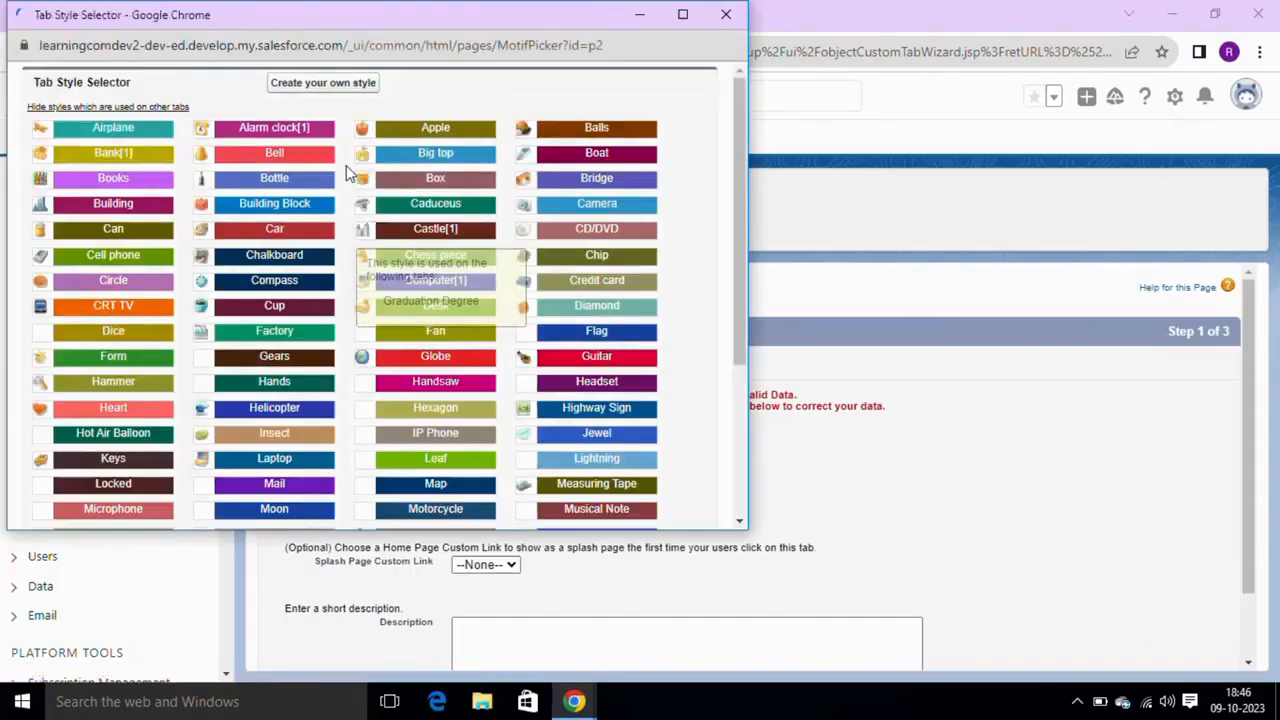
{"action": "left_click", "coordinate": [318, 157]}
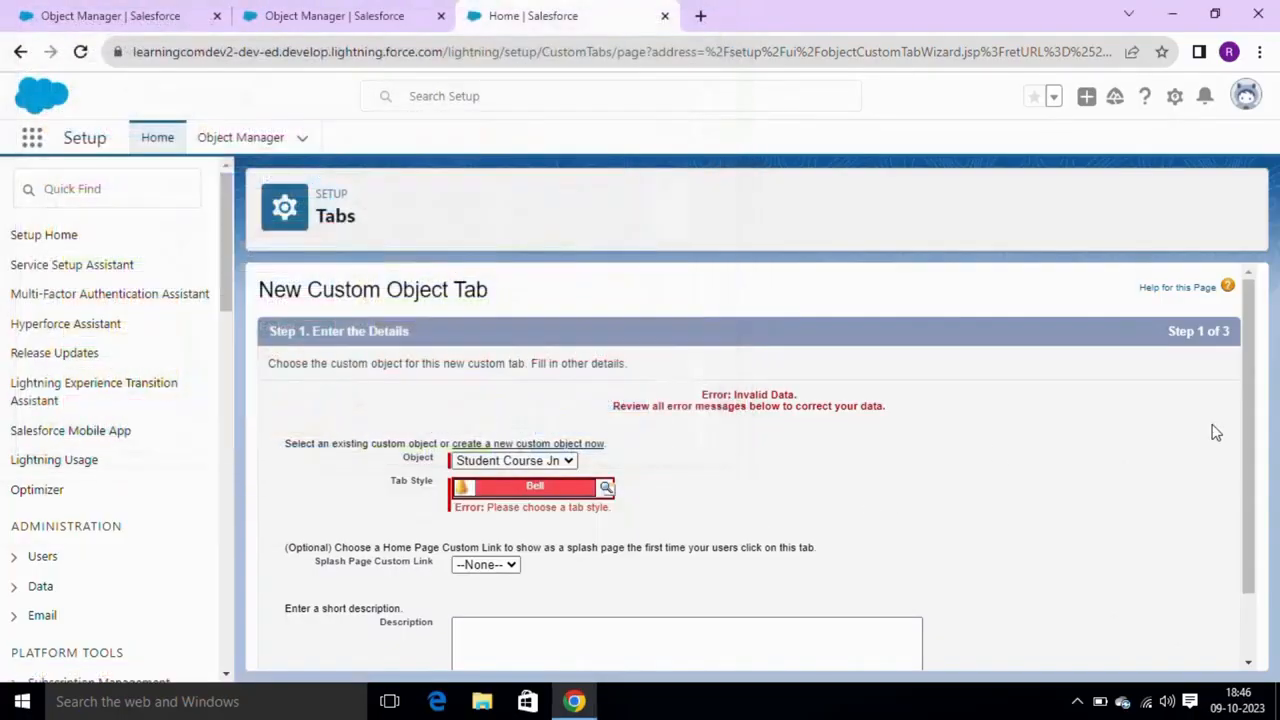
{"action": "left_click_drag", "start_coordinate": [1242, 418], "coordinate": [1267, 620]}
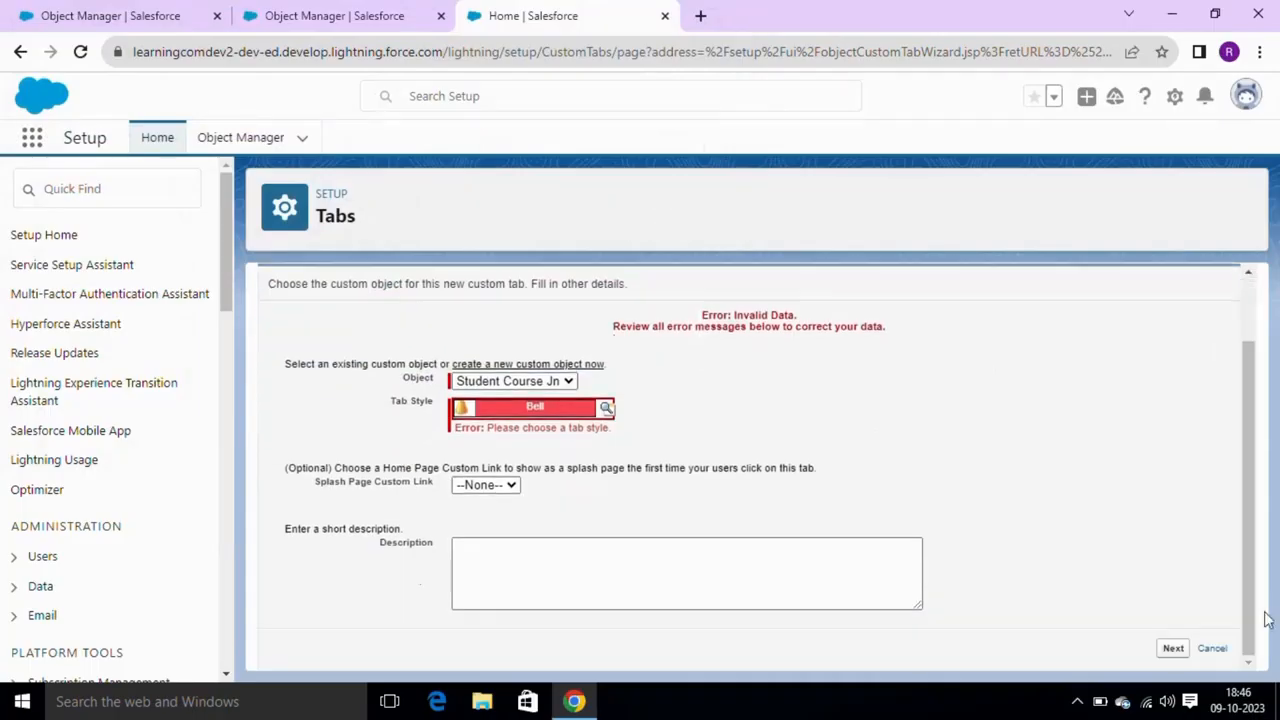
{"action": "left_click", "coordinate": [1175, 649]}
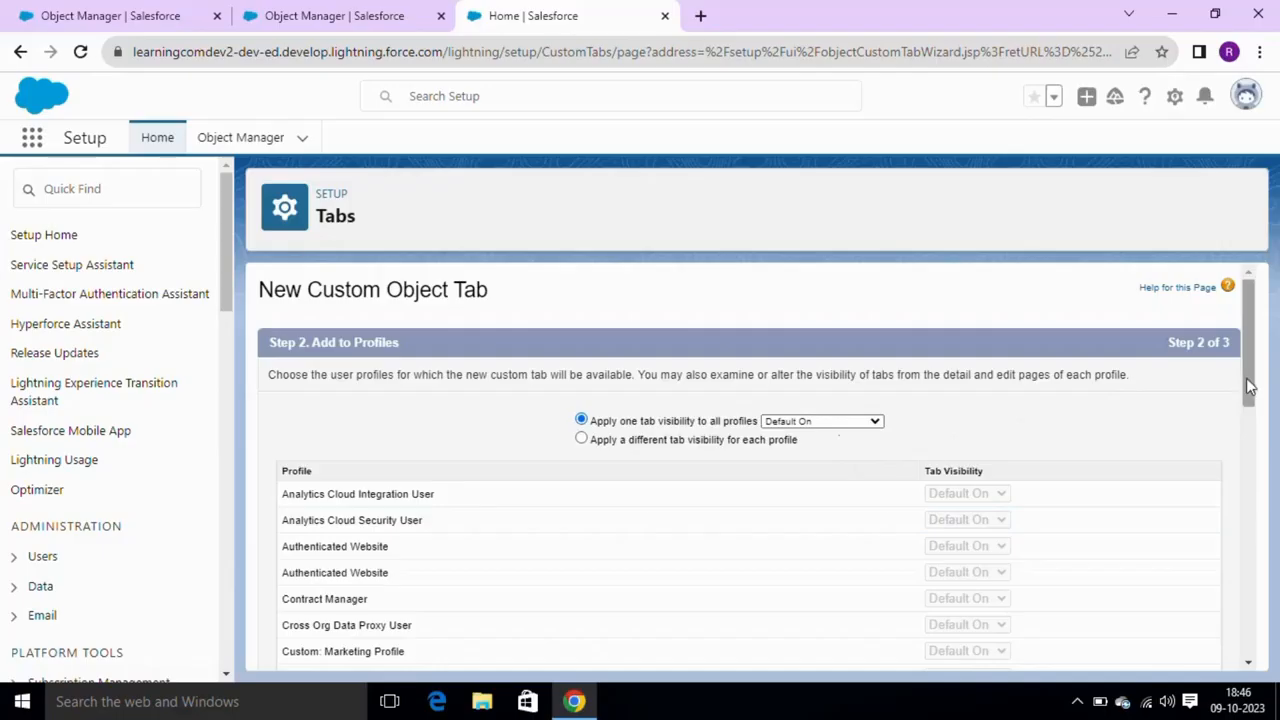
{"action": "left_click_drag", "start_coordinate": [1248, 387], "coordinate": [1249, 640]}
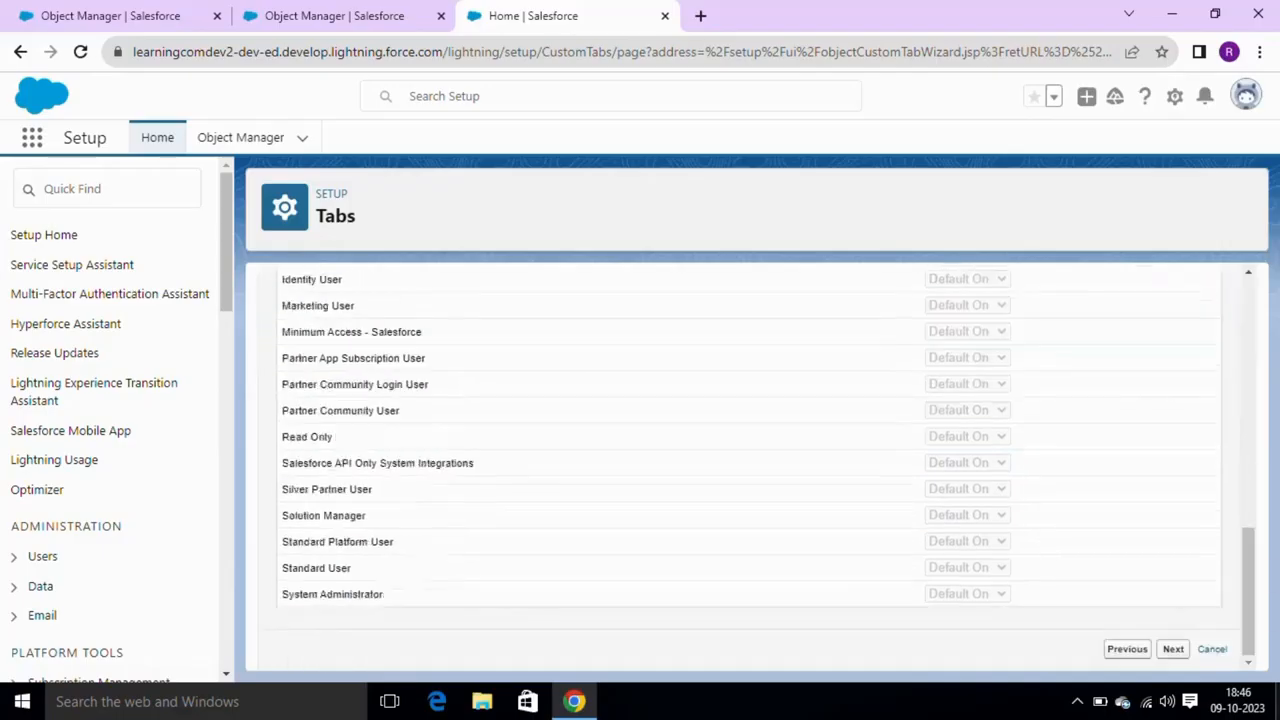
{"action": "left_click", "coordinate": [1175, 649]}
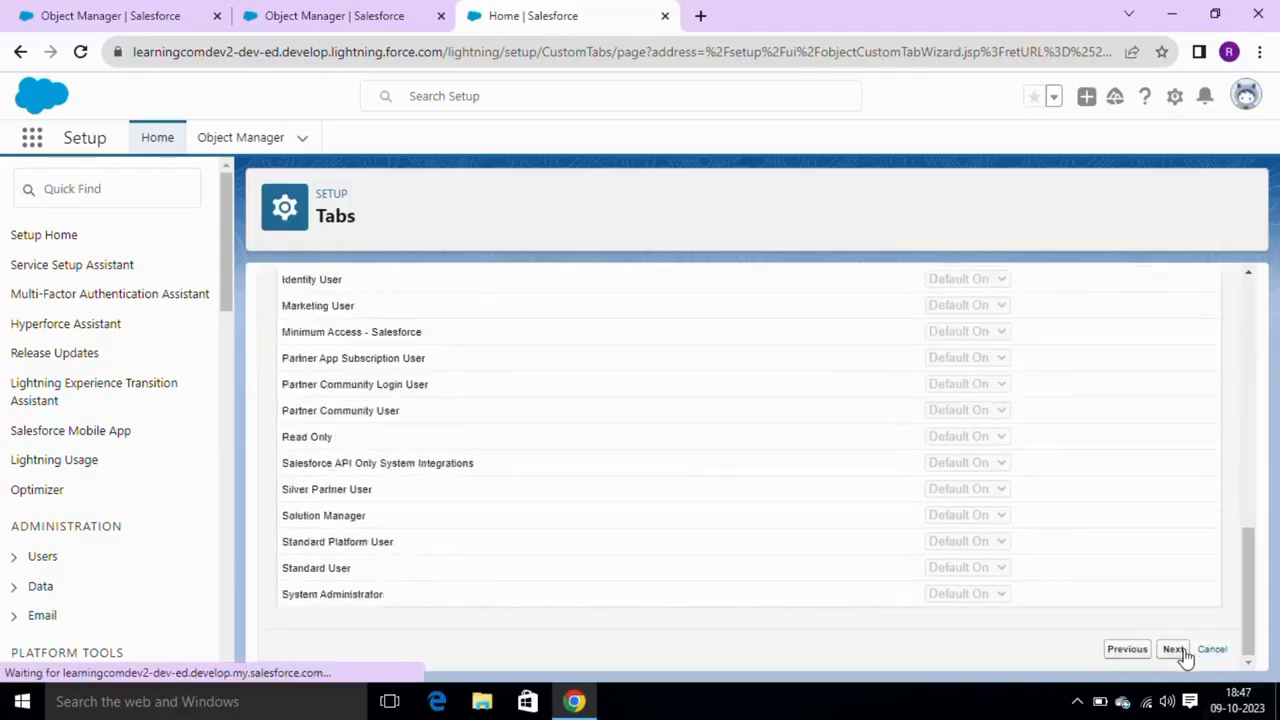
{"action": "left_click_drag", "start_coordinate": [1251, 403], "coordinate": [1262, 680]}
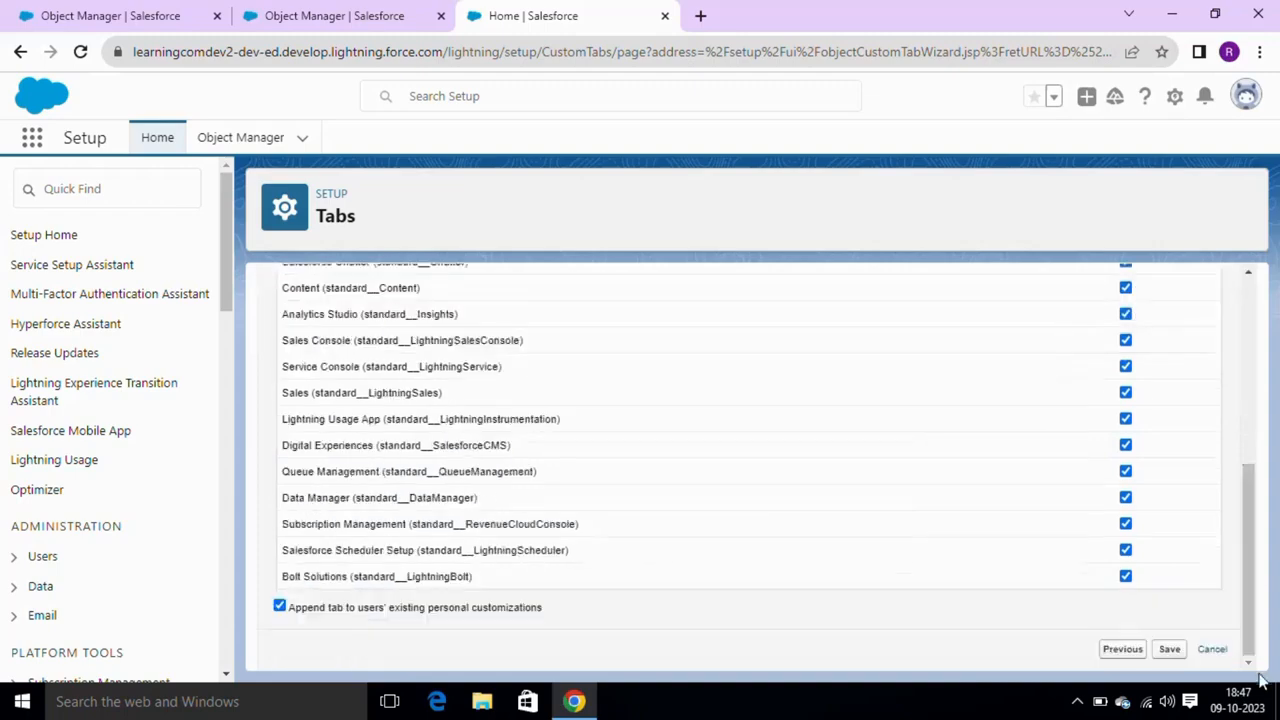
{"action": "left_click", "coordinate": [1169, 649]}
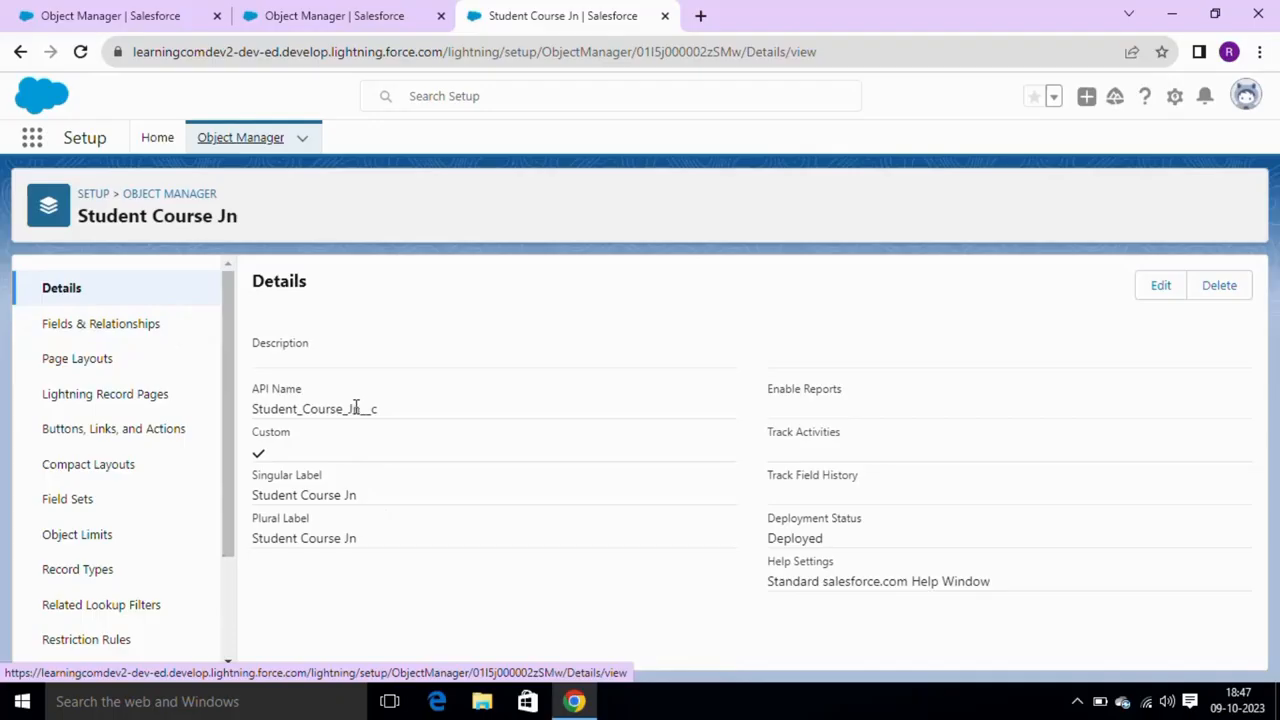
- Start a new Master-Detail Relationship field in Student Course Jn's Fields & Relationships
{"action": "left_click", "coordinate": [160, 326]}
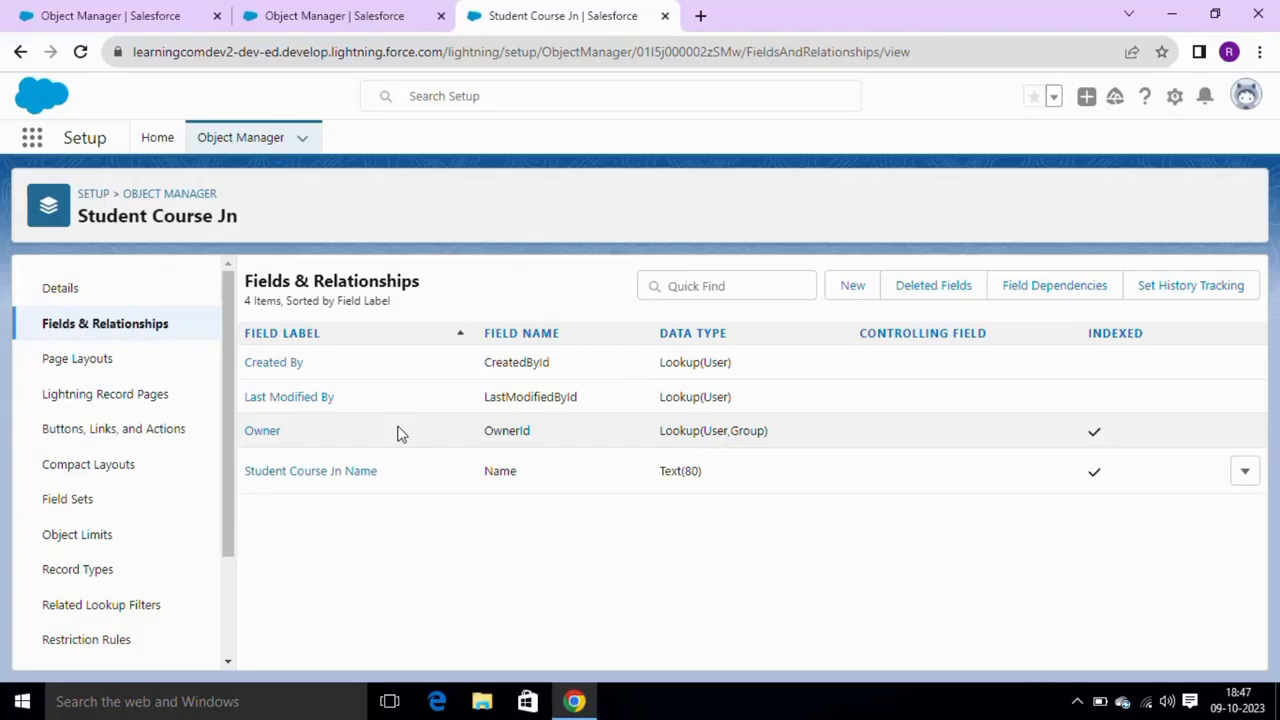
{"action": "left_click", "coordinate": [833, 295]}
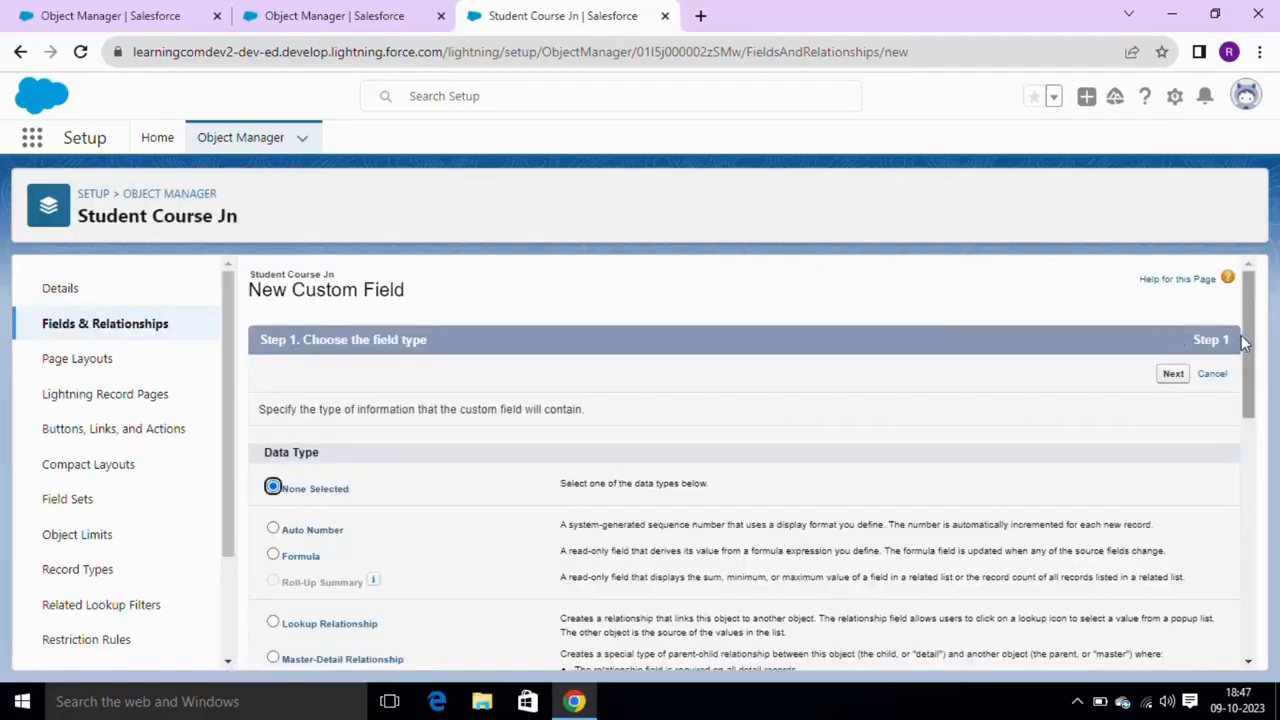
{"action": "left_click_drag", "start_coordinate": [1248, 343], "coordinate": [1248, 420]}
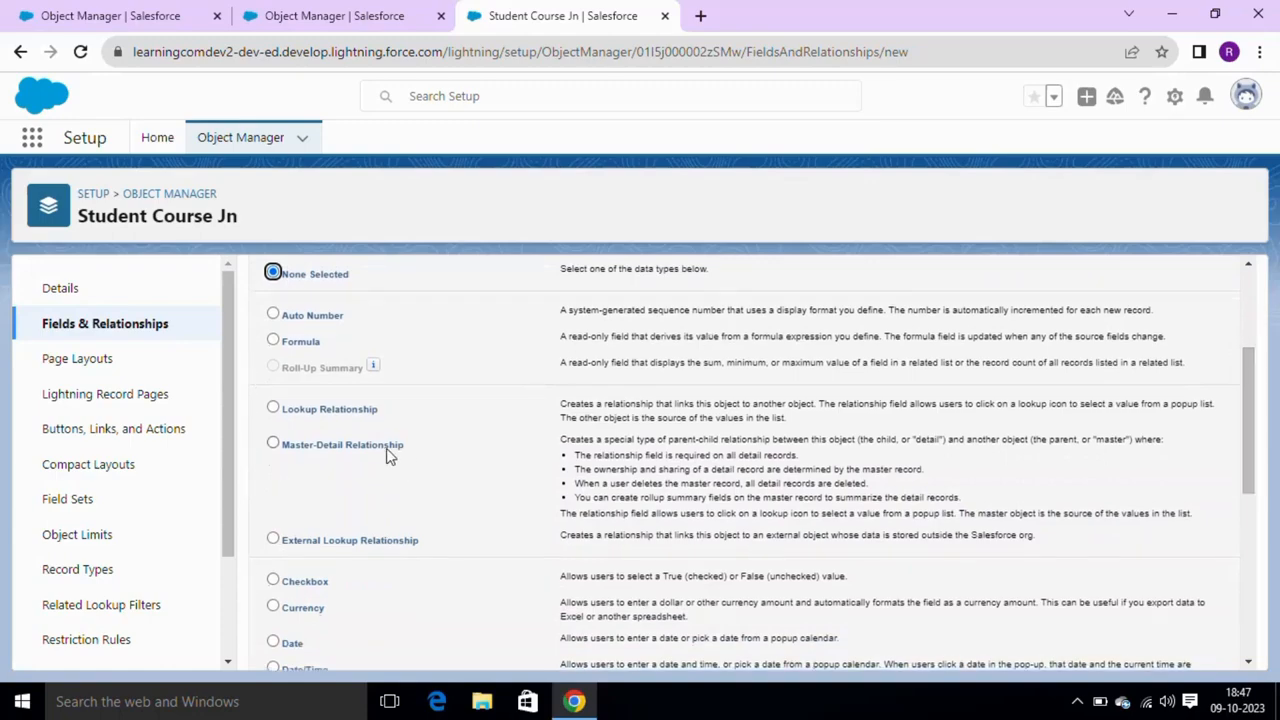
{"action": "left_click", "coordinate": [284, 450]}
{"action": "left_click_drag", "start_coordinate": [1253, 395], "coordinate": [1273, 276]}
{"action": "left_click", "coordinate": [1175, 378]}
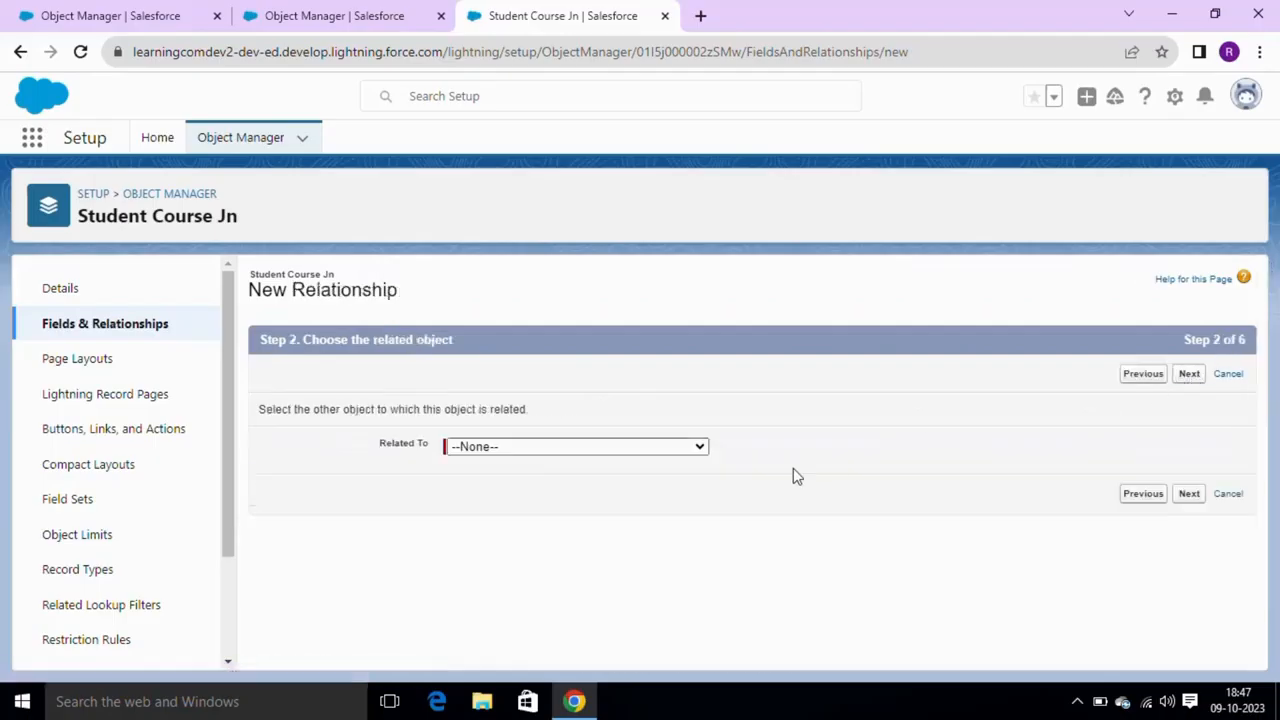
- Choose Course as the related object for the master-detail field
{"action": "left_click", "coordinate": [677, 446]}
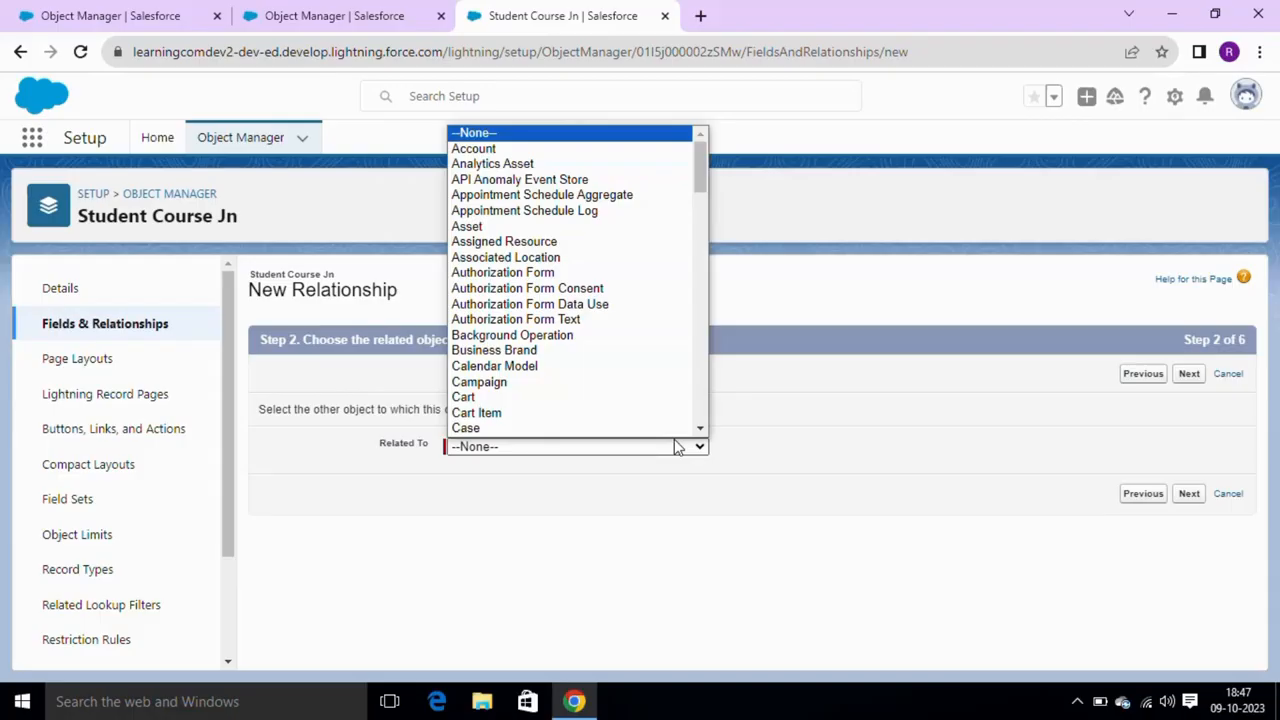
{"action": "key", "text": "c"}
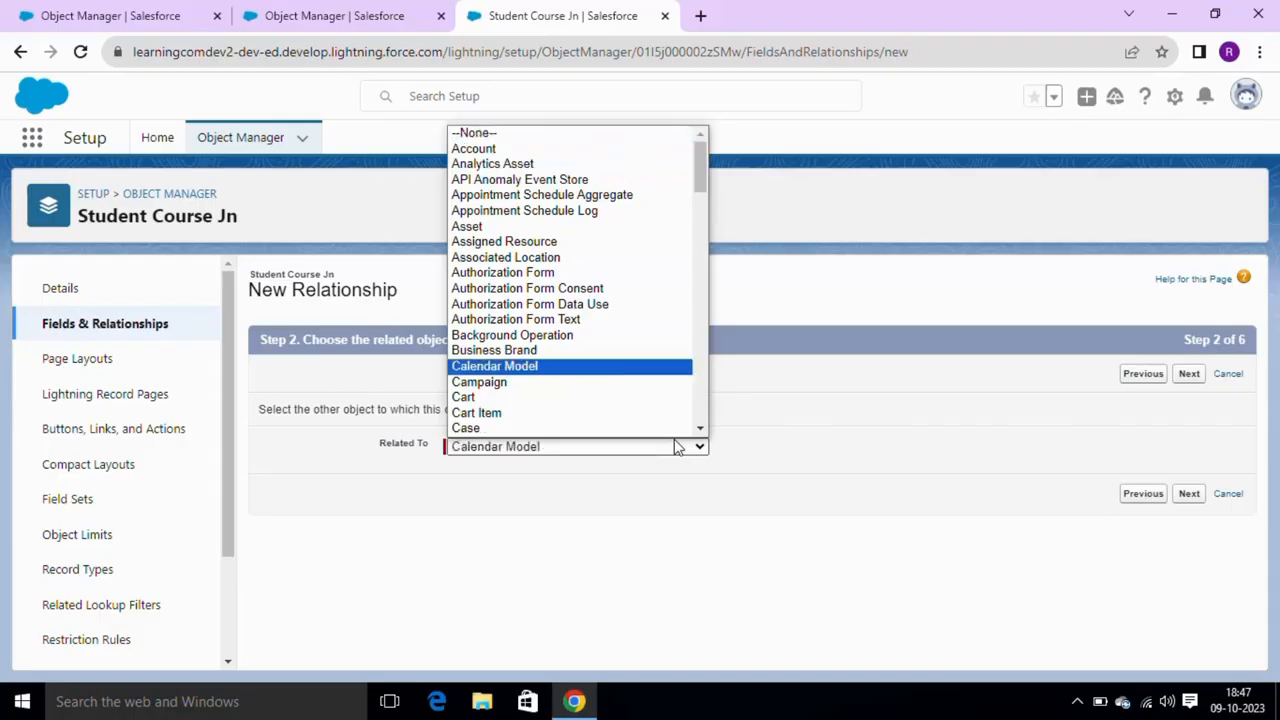
{"action": "key", "text": "Down"}
{"action": "key", "text": "Down"}
{"action": "key", "text": "Down"}
{"action": "key", "text": "Down"}
{"action": "key", "text": "Down"}
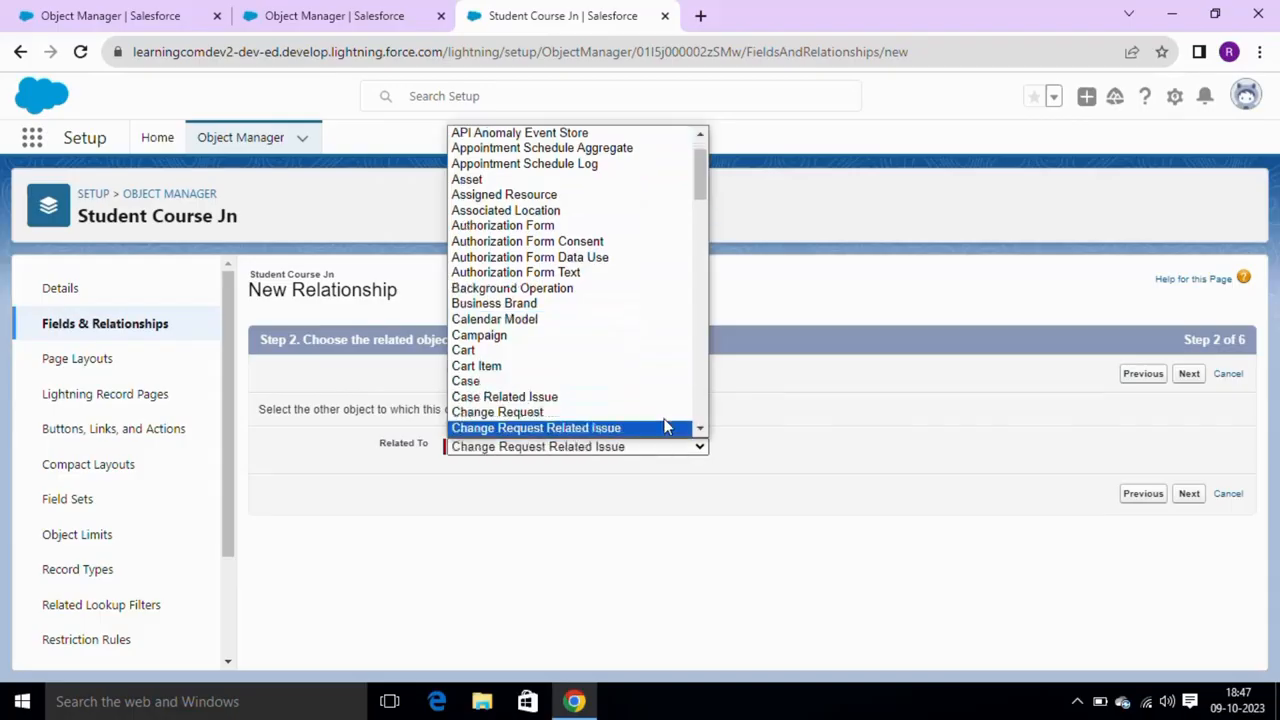
{"action": "key", "text": "Down"}
{"action": "key", "text": "Down"}
{"action": "key", "text": "Down"}
{"action": "key", "text": "Down"}
{"action": "key", "text": "Down"}
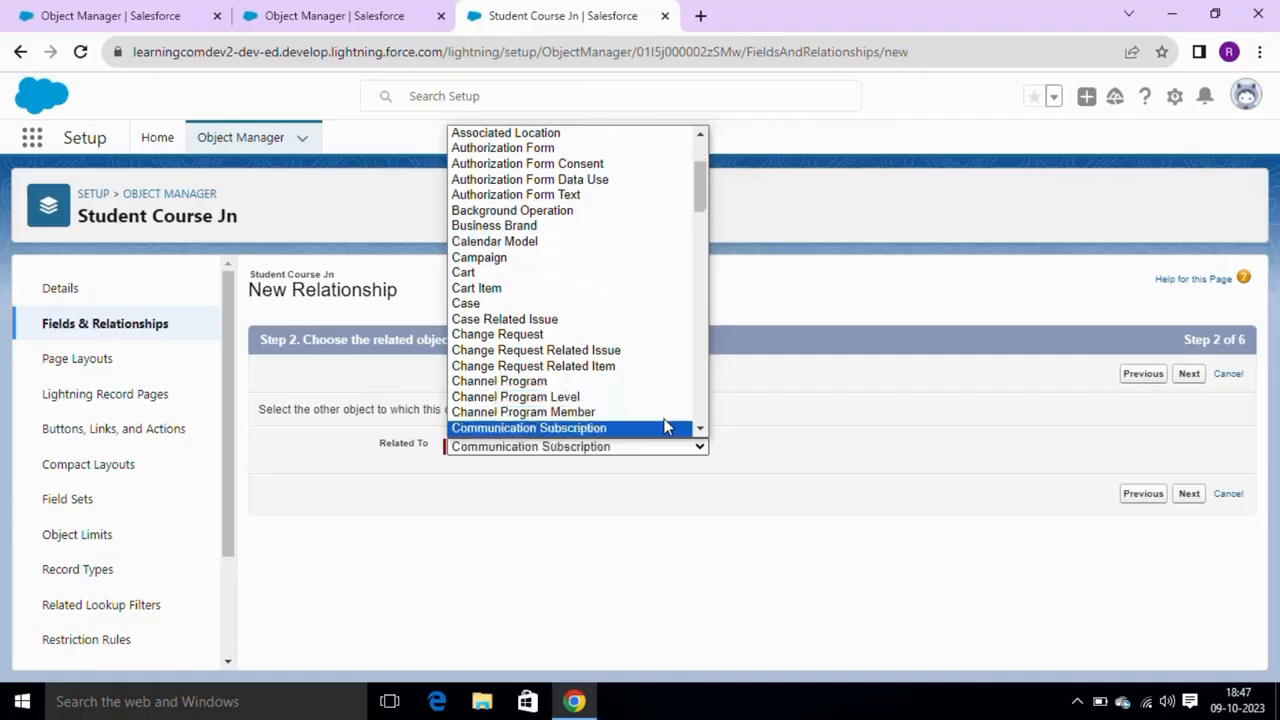
{"action": "key", "text": "Down"}
{"action": "key", "text": "Down"}
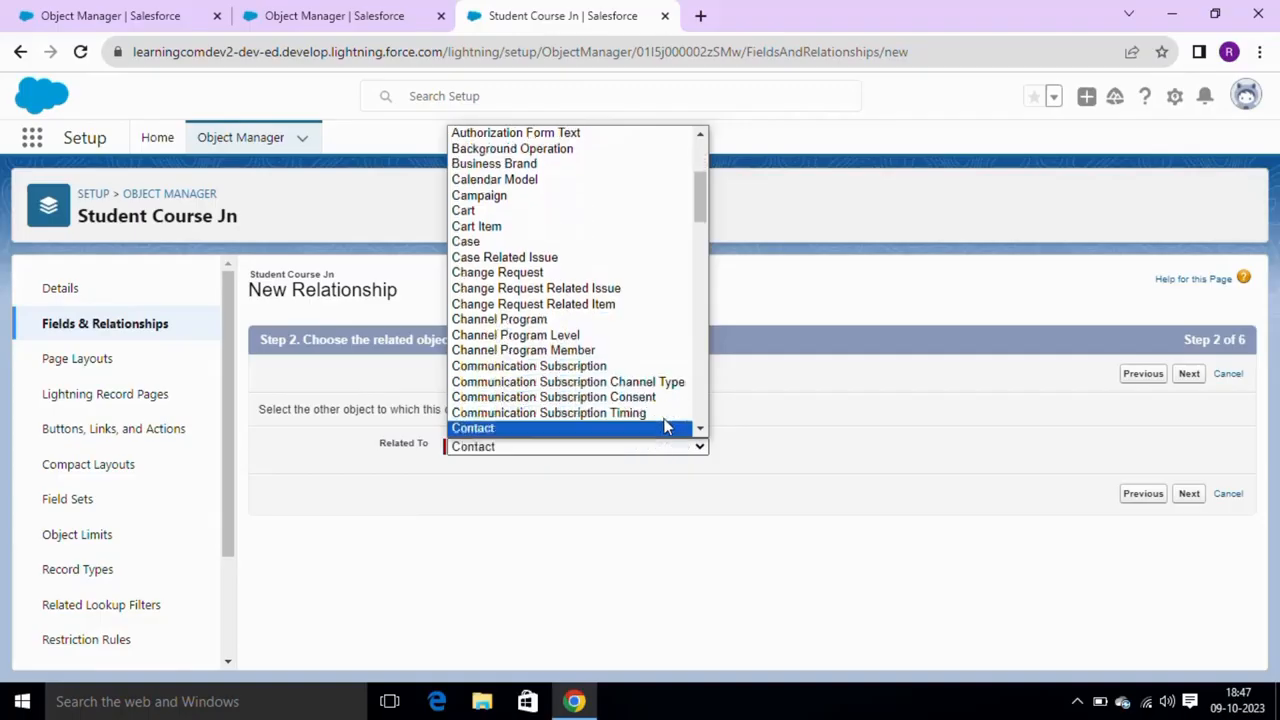
{"action": "key", "text": "Down"}
{"action": "key", "text": "Down"}
{"action": "key", "text": "Down"}
{"action": "key", "text": "Down"}
{"action": "key", "text": "Down"}
{"action": "key", "text": "Down"}
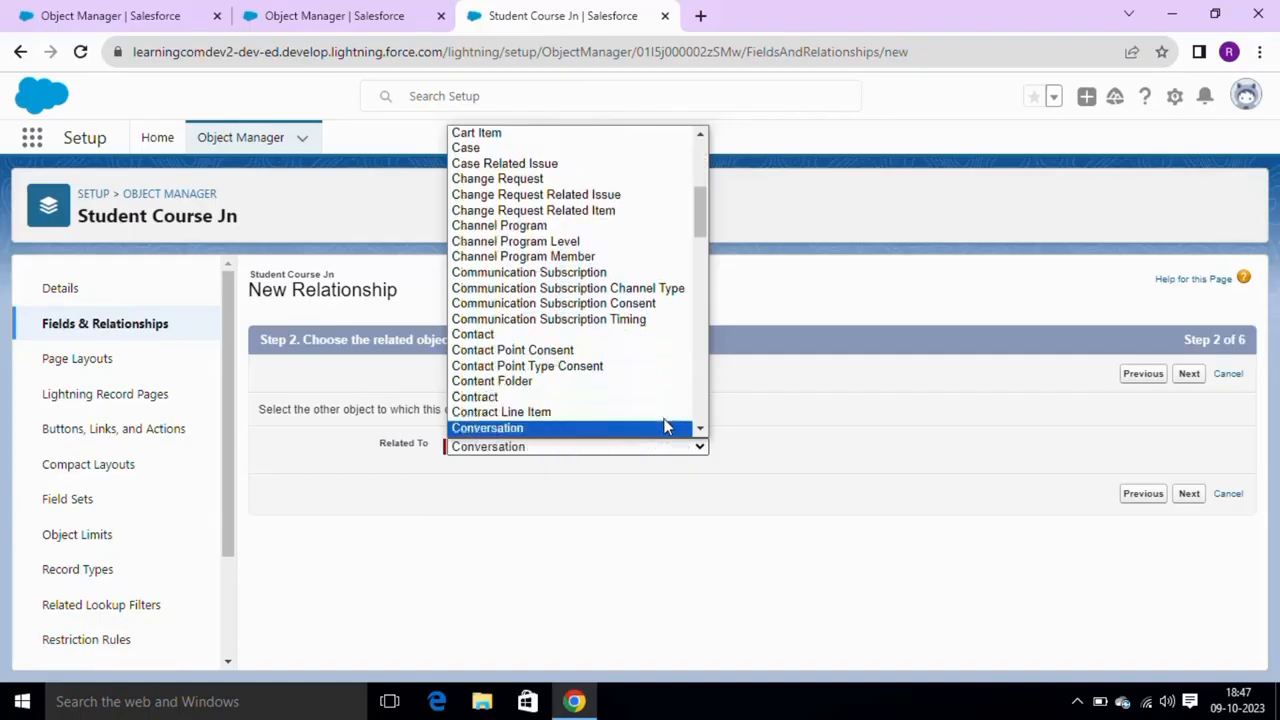
{"action": "key", "text": "Down"}
{"action": "left_click", "coordinate": [666, 427]}
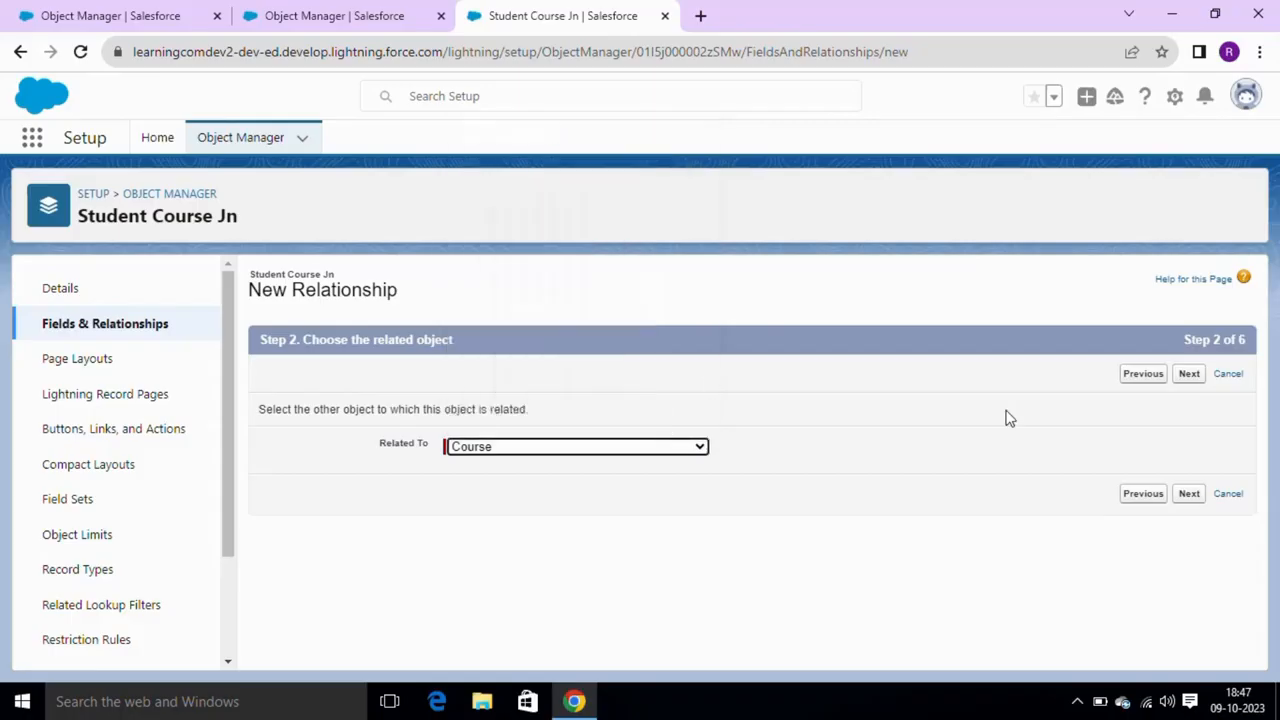
{"action": "left_click", "coordinate": [1189, 494]}
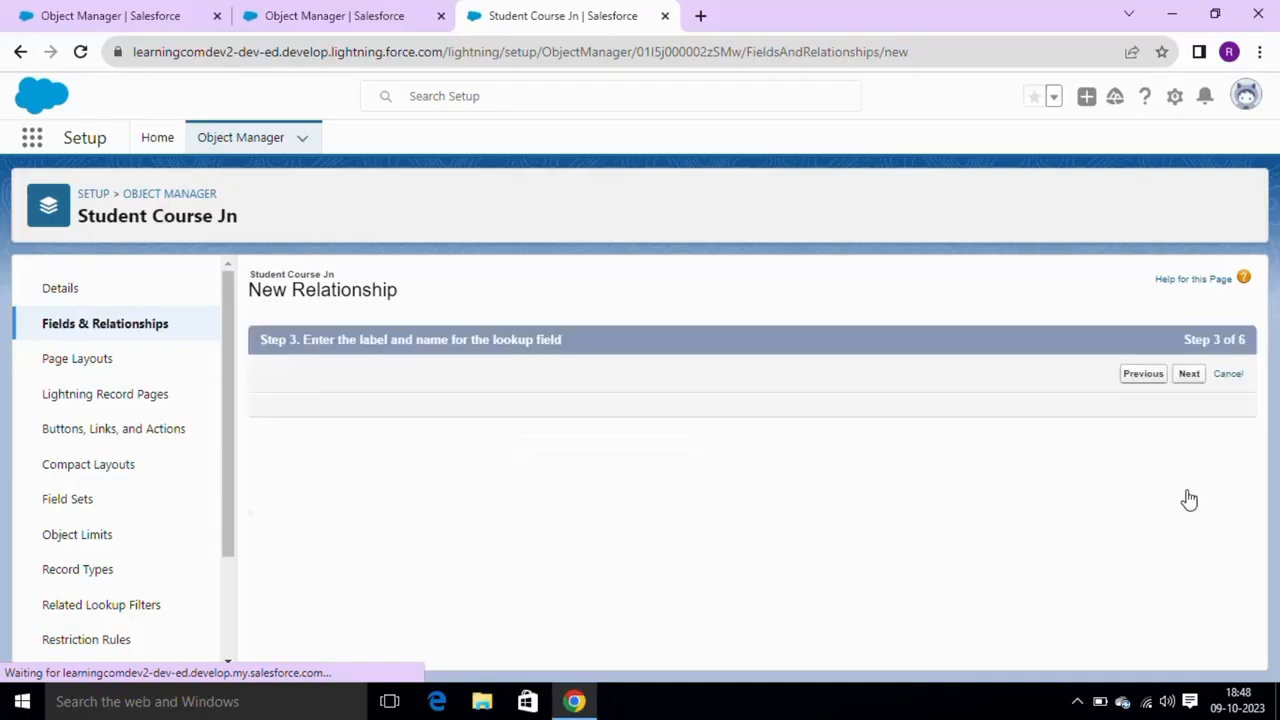
- Label the field Course, accept default security and page layouts, and save it
{"action": "left_click", "coordinate": [586, 408]}
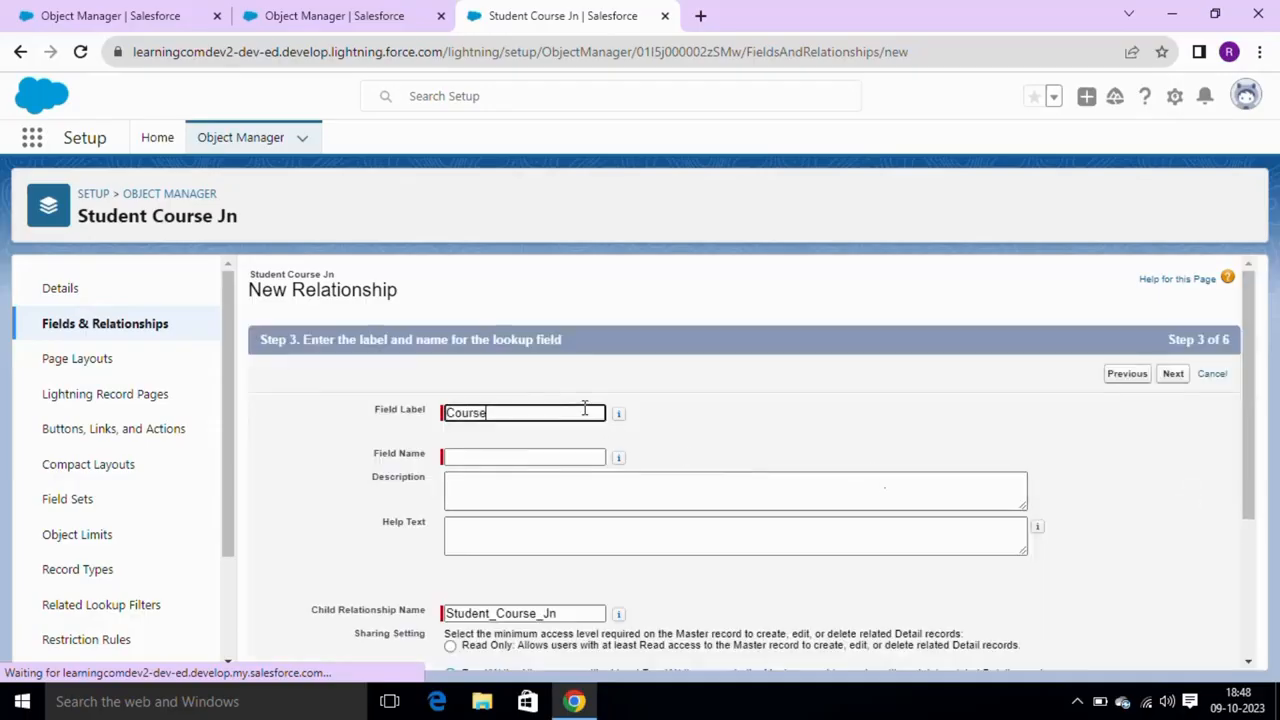
{"action": "left_click", "coordinate": [619, 413]}
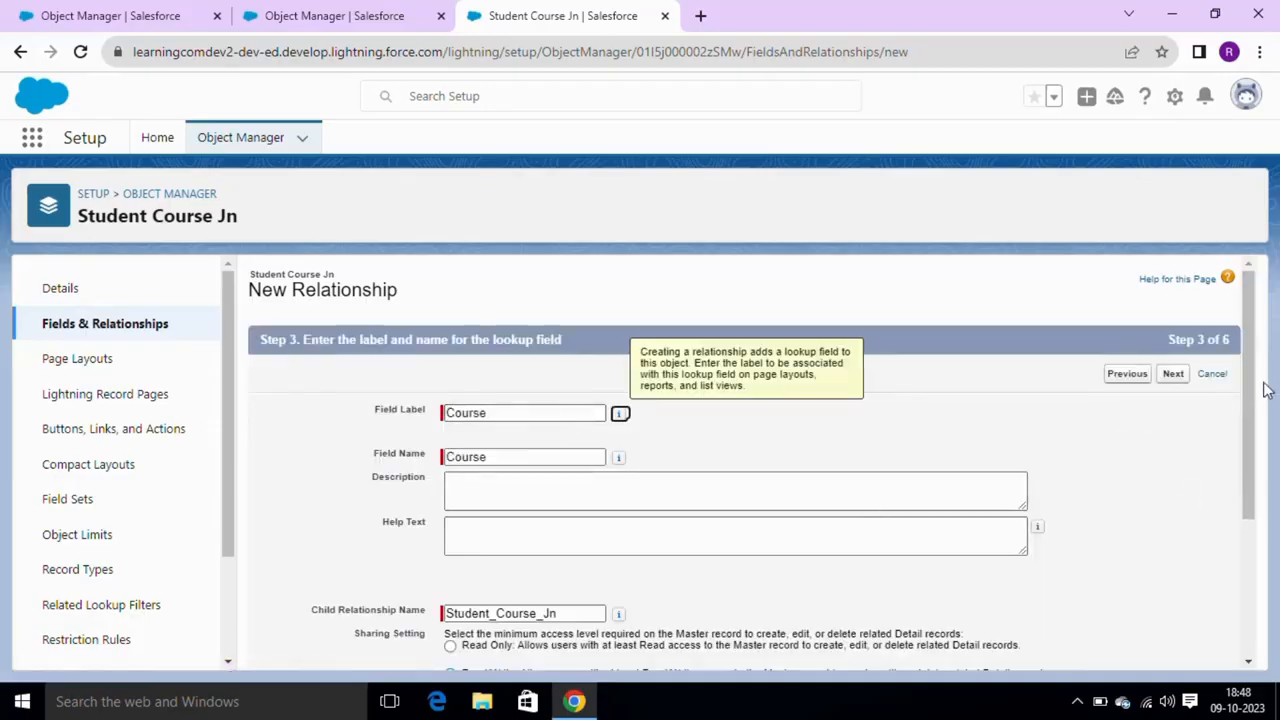
{"action": "left_click_drag", "start_coordinate": [1249, 391], "coordinate": [1260, 223]}
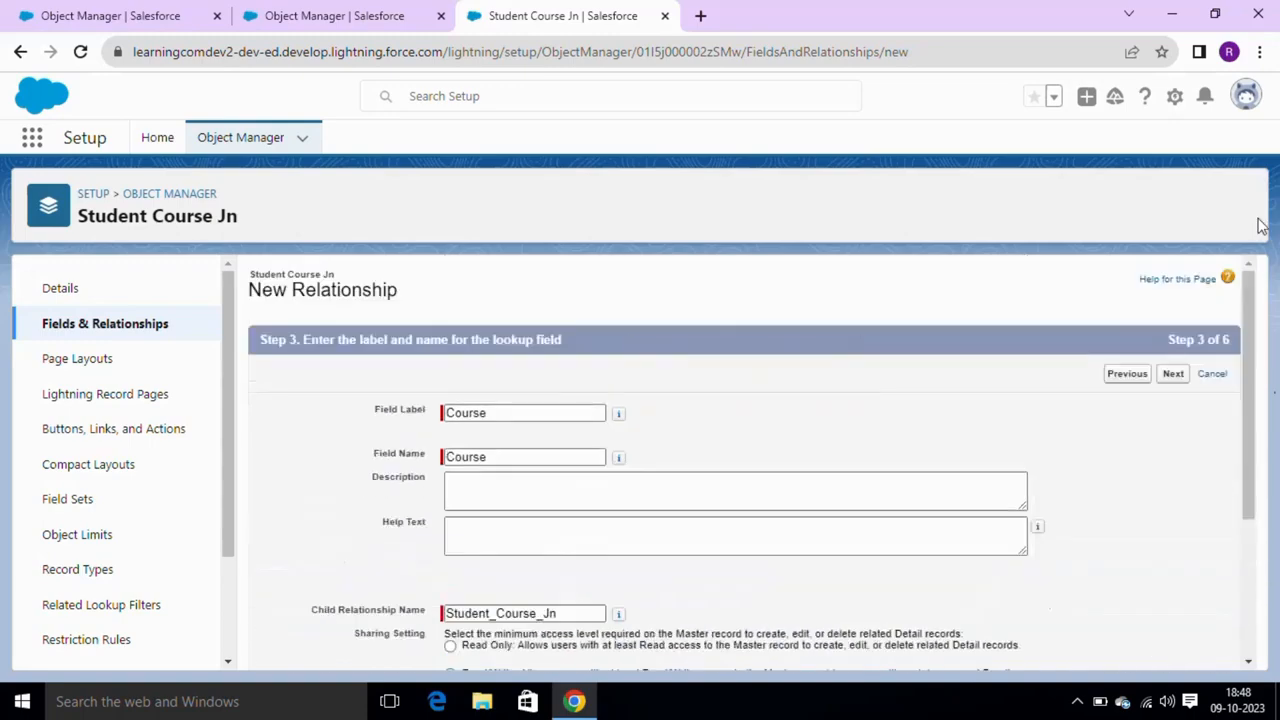
{"action": "left_click", "coordinate": [1174, 375]}
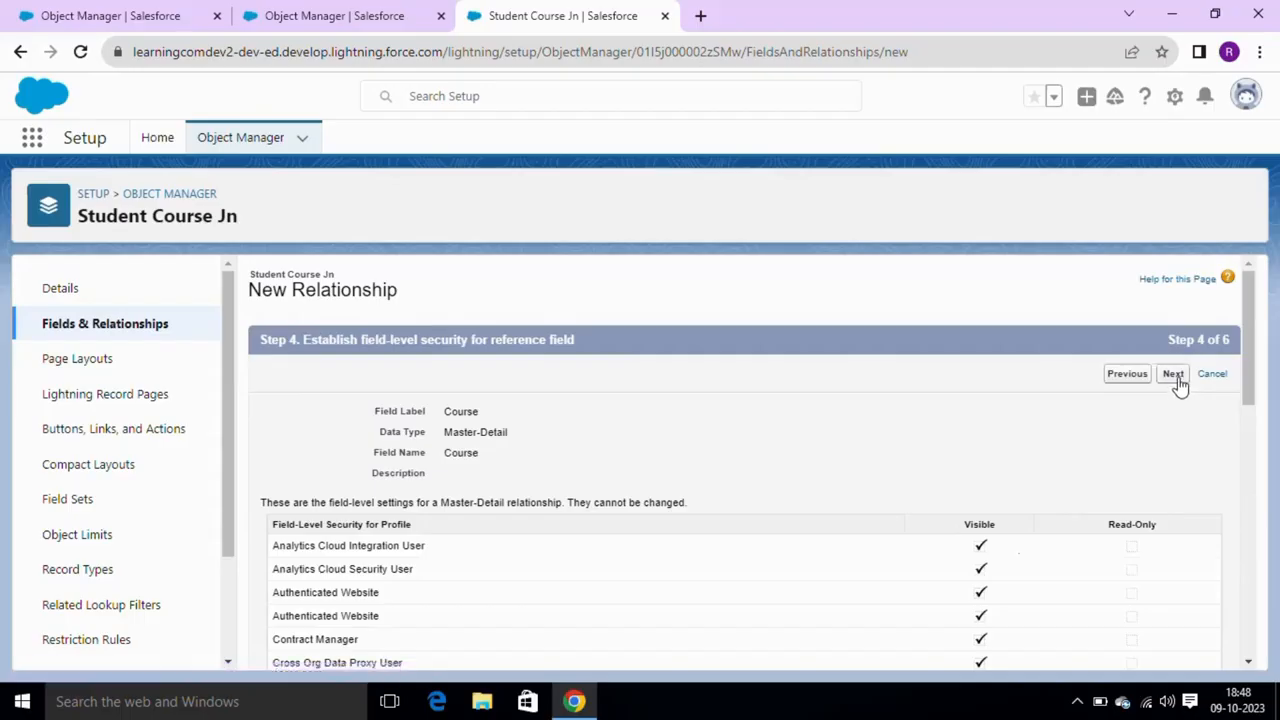
{"action": "left_click", "coordinate": [1176, 378]}
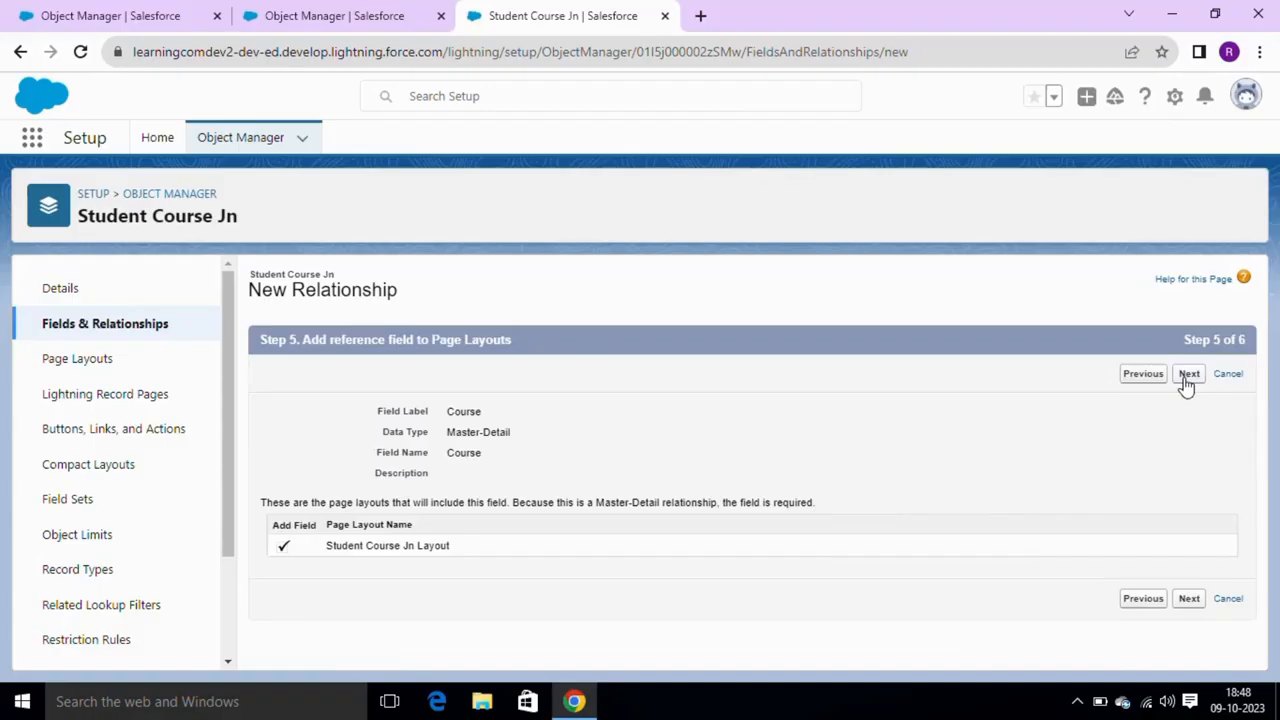
{"action": "left_click", "coordinate": [1187, 376]}
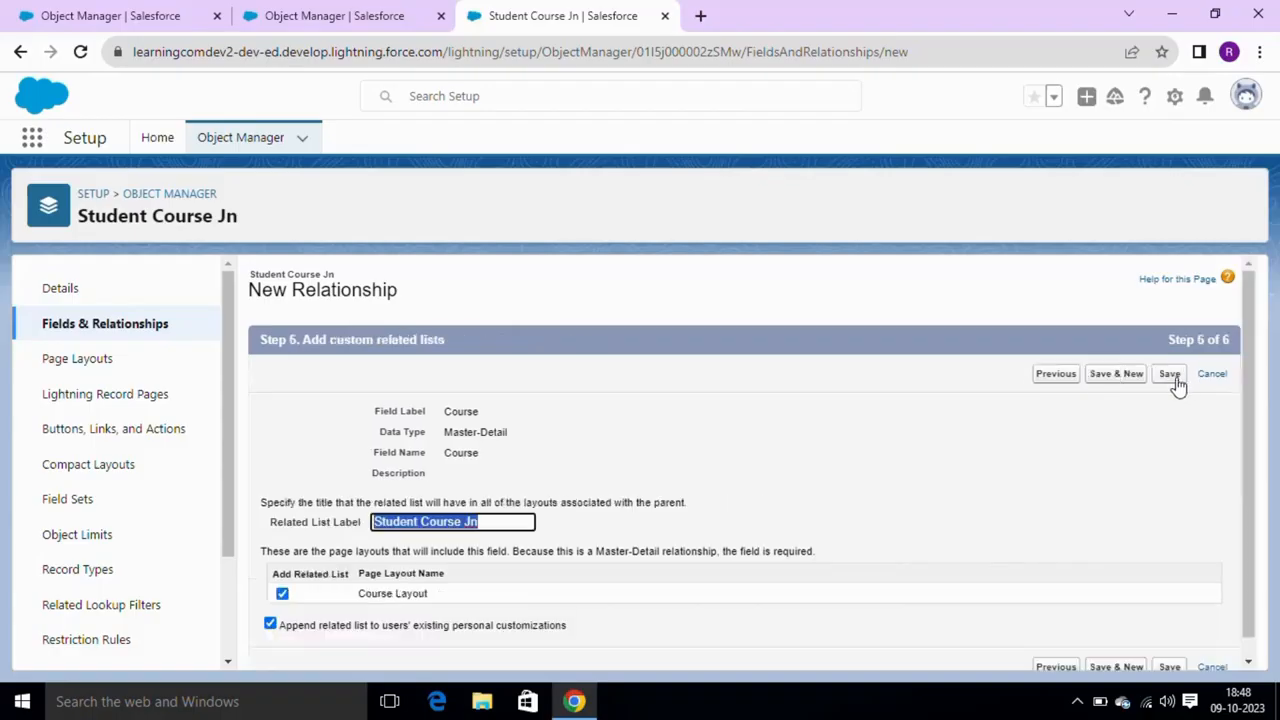
{"action": "left_click", "coordinate": [1176, 380]}
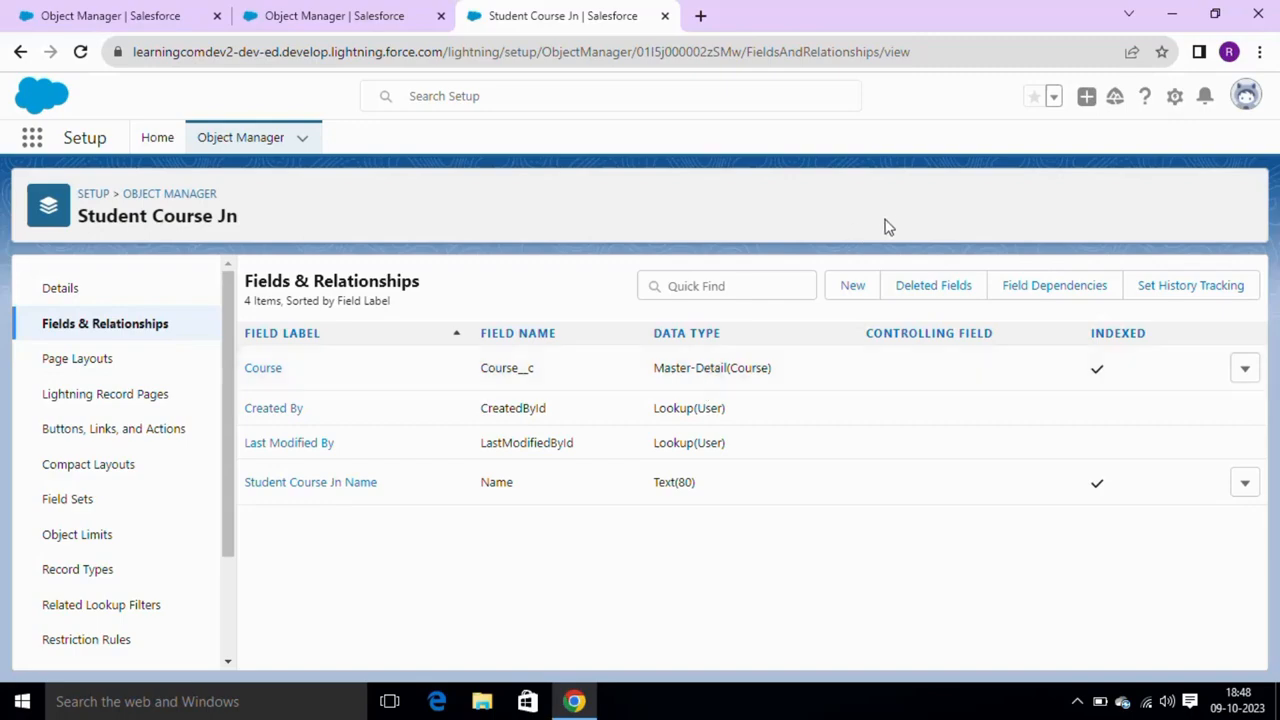
{"action": "left_click", "coordinate": [866, 297]}
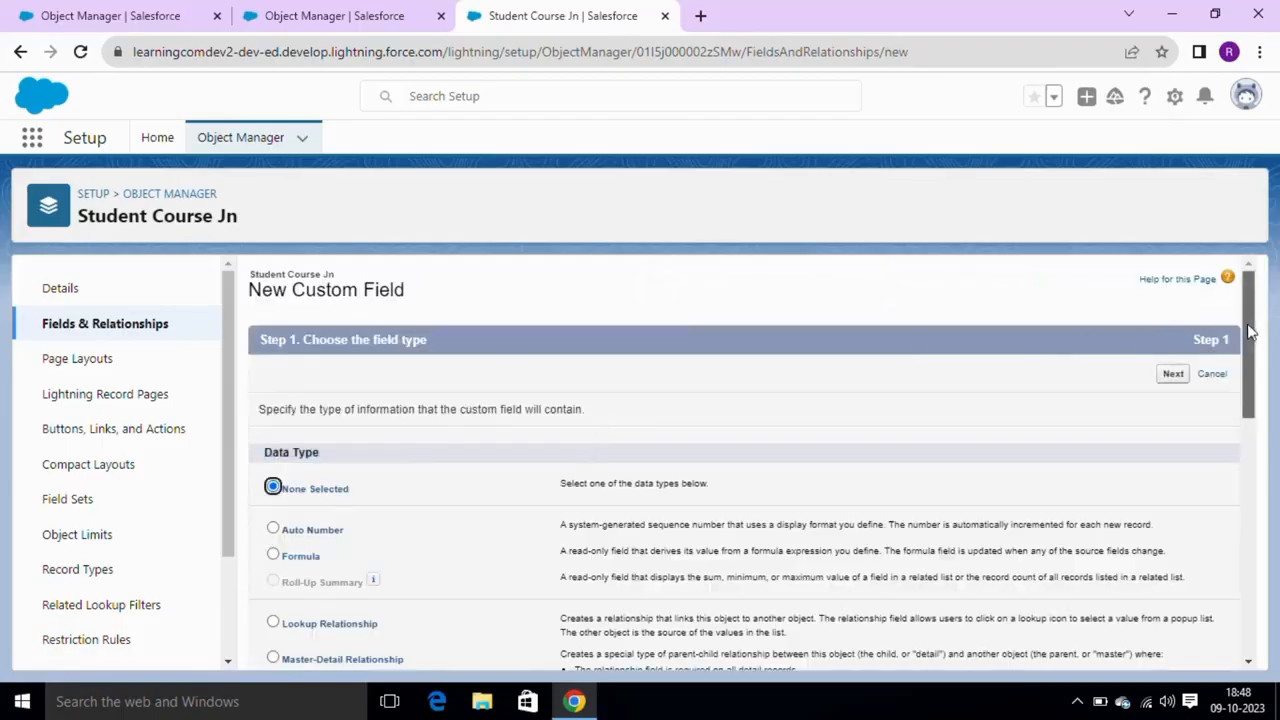
- Choose Master-Detail Relationship again and set Student as the related object
{"action": "scroll", "coordinate": [1249, 330], "scroll_direction": "down", "scroll_amount": 3}
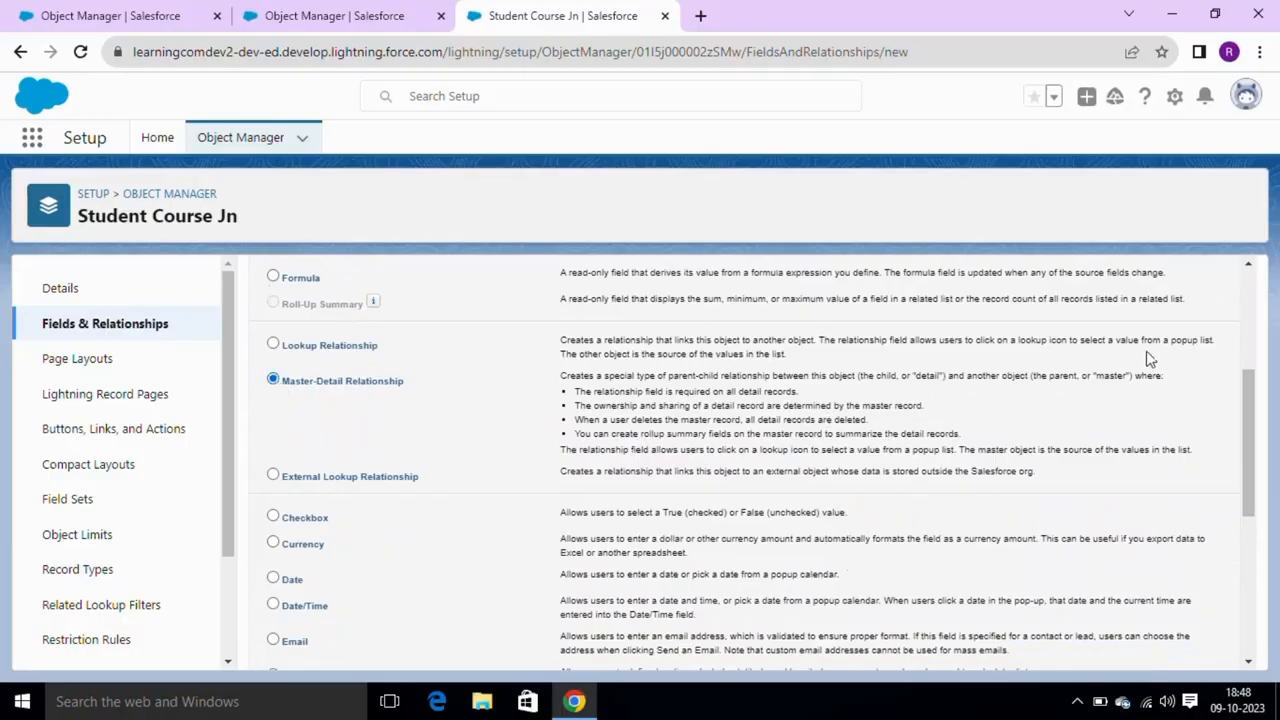
{"action": "left_click_drag", "start_coordinate": [1249, 445], "coordinate": [1253, 226]}
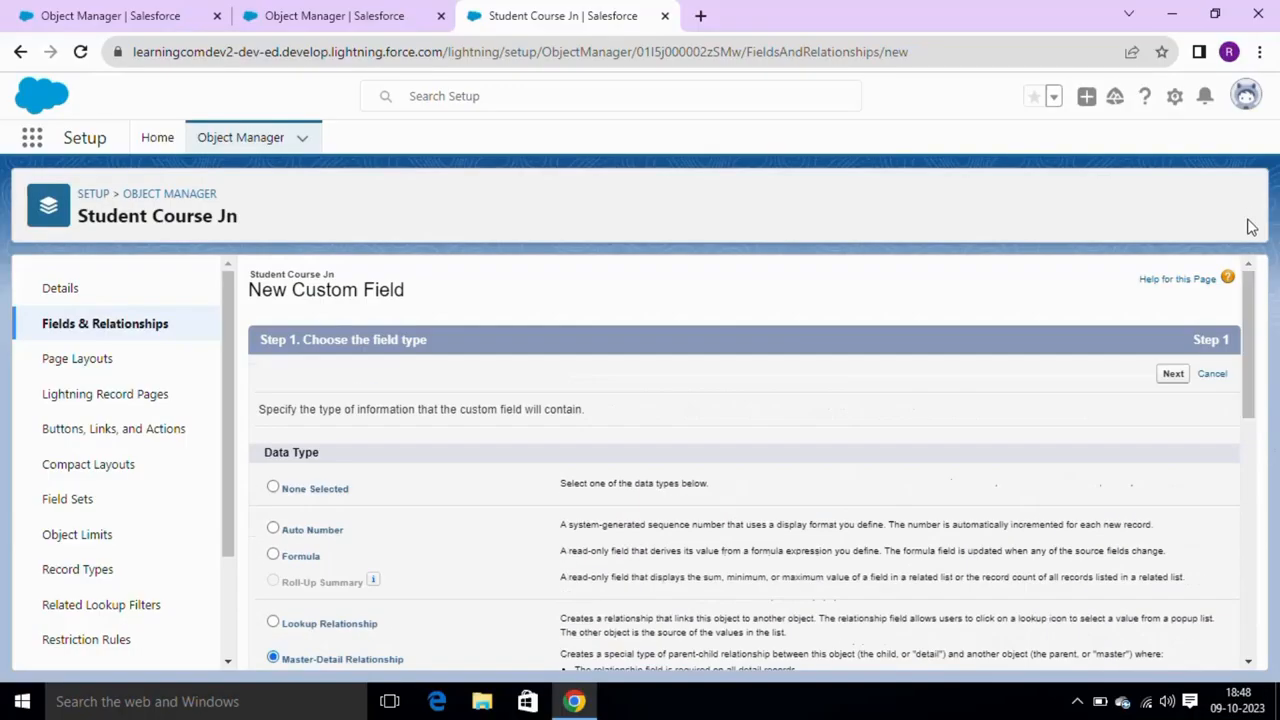
{"action": "left_click", "coordinate": [1175, 378]}
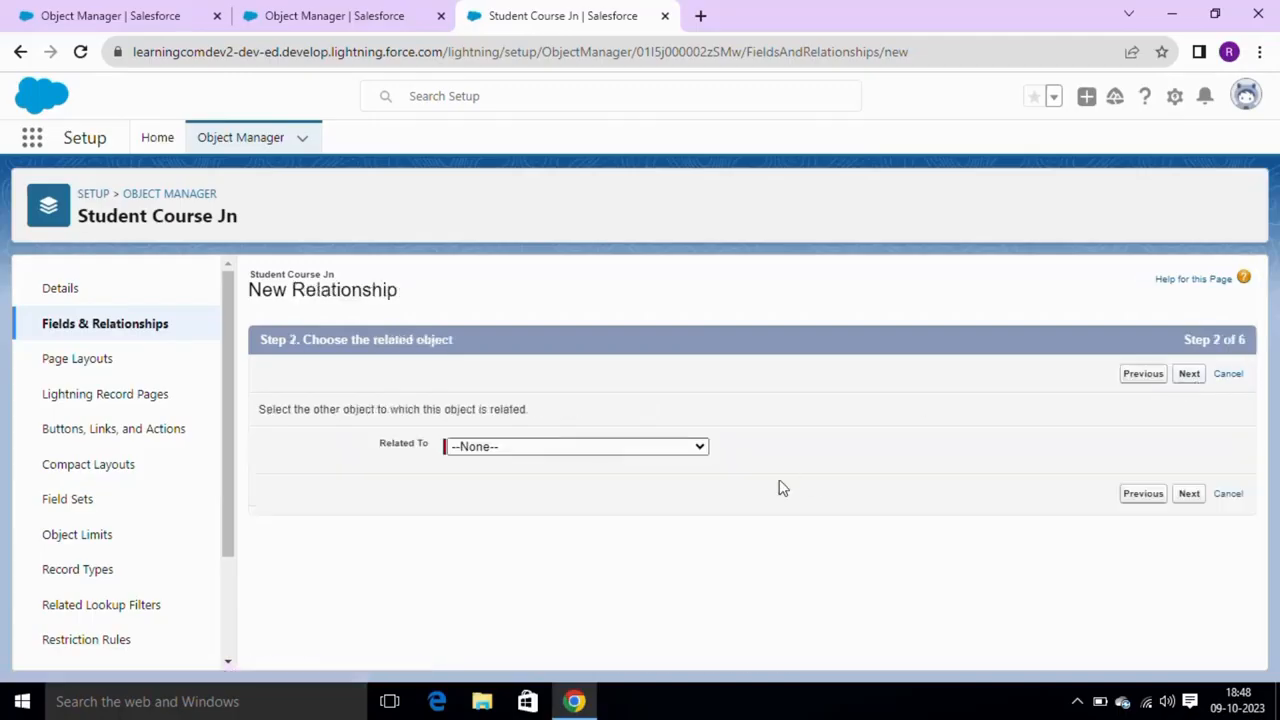
{"action": "left_click", "coordinate": [697, 448]}
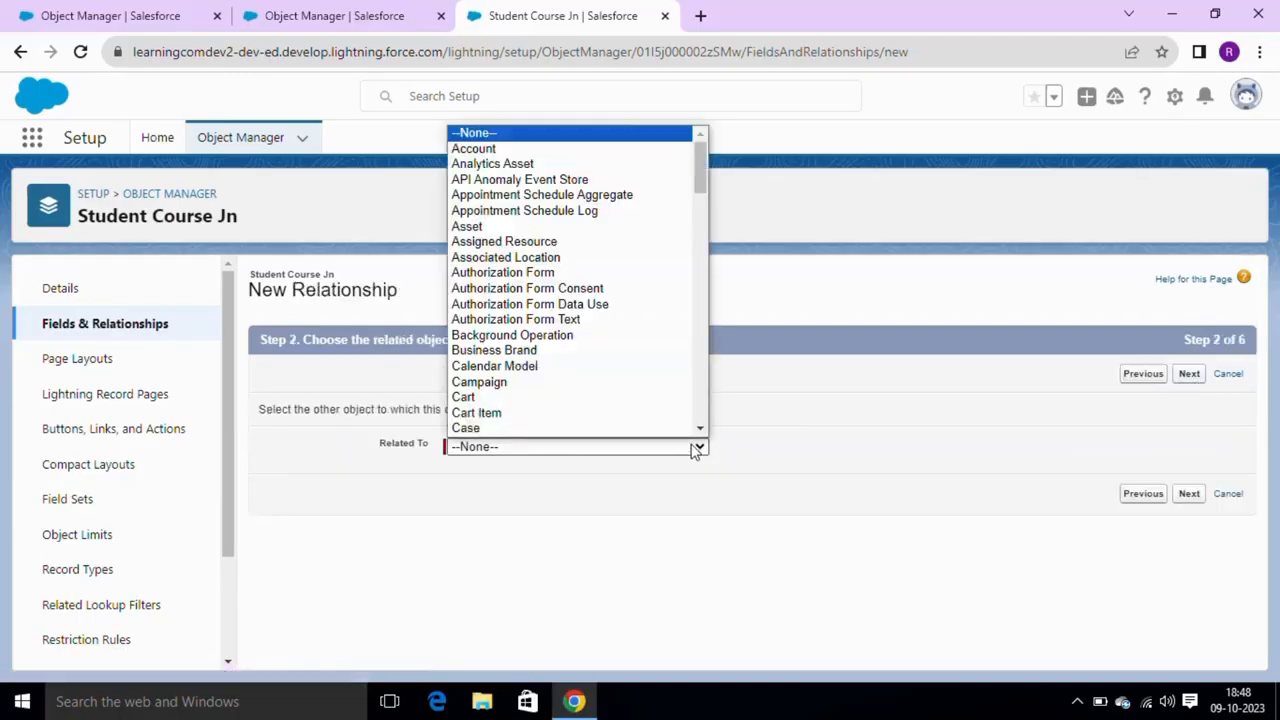
{"action": "key", "text": "s"}
{"action": "key", "text": "s"}
{"action": "key", "text": "s"}
{"action": "key", "text": "s"}
{"action": "key", "text": "s"}
{"action": "key", "text": "s"}
{"action": "key", "text": "s"}
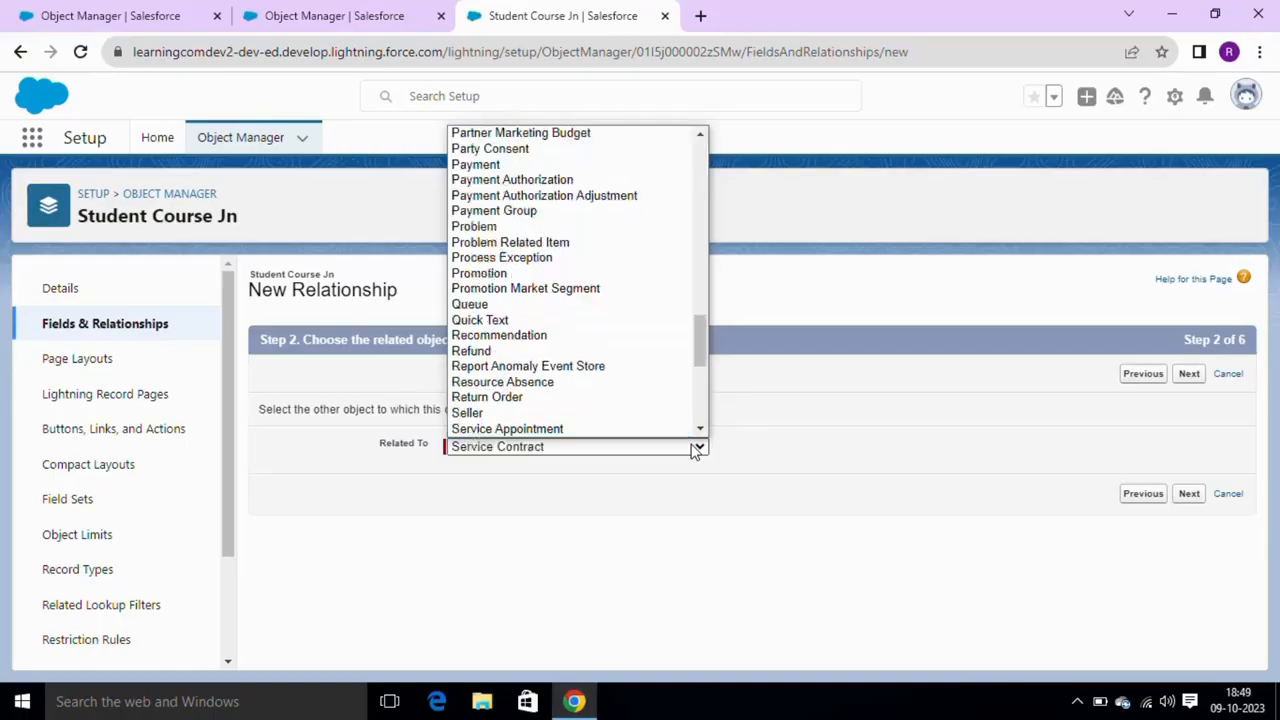
{"action": "key", "text": "s"}
{"action": "key", "text": "s"}
{"action": "key", "text": "s"}
{"action": "key", "text": "s"}
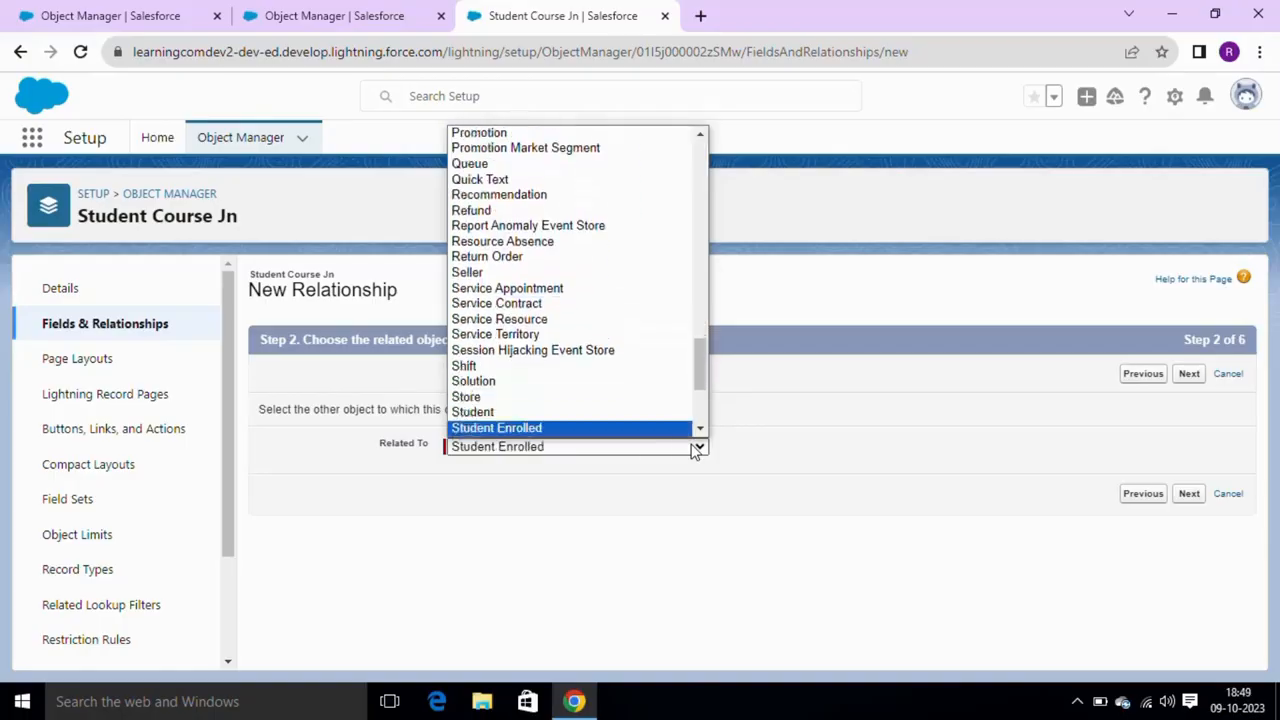
{"action": "key", "text": "Up"}
{"action": "key", "text": "Return"}
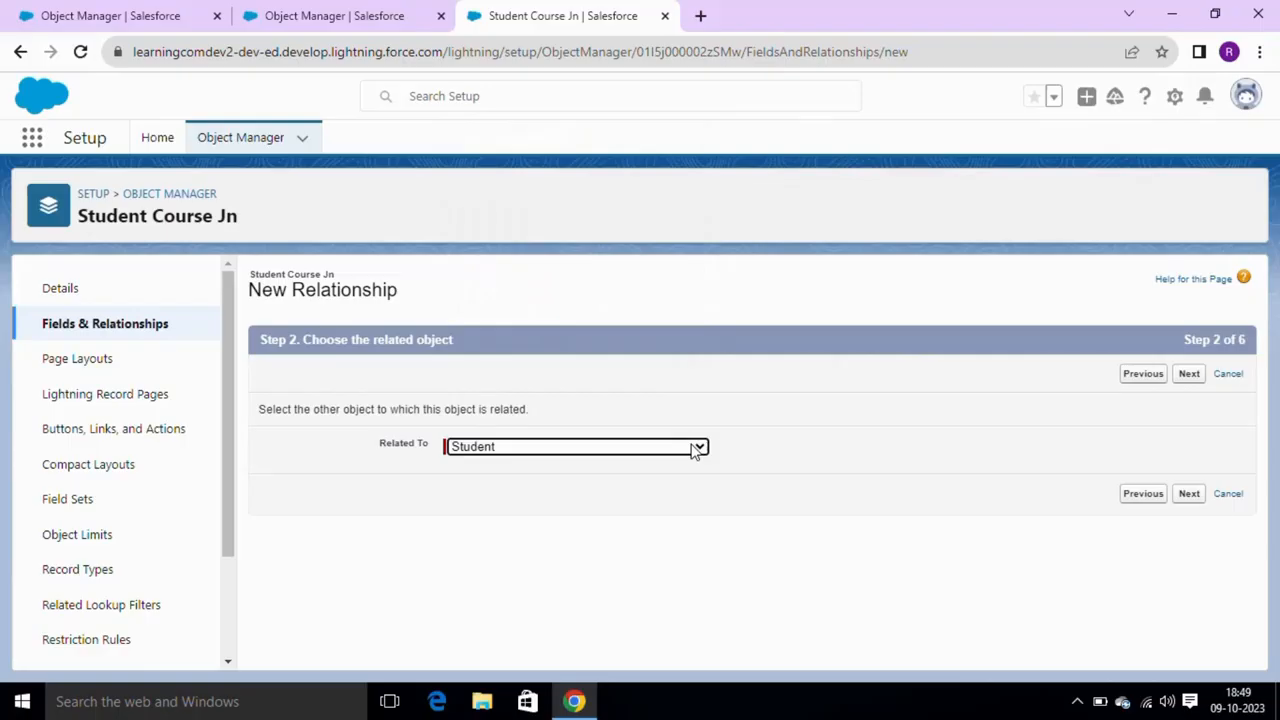
{"action": "left_click", "coordinate": [1190, 376]}
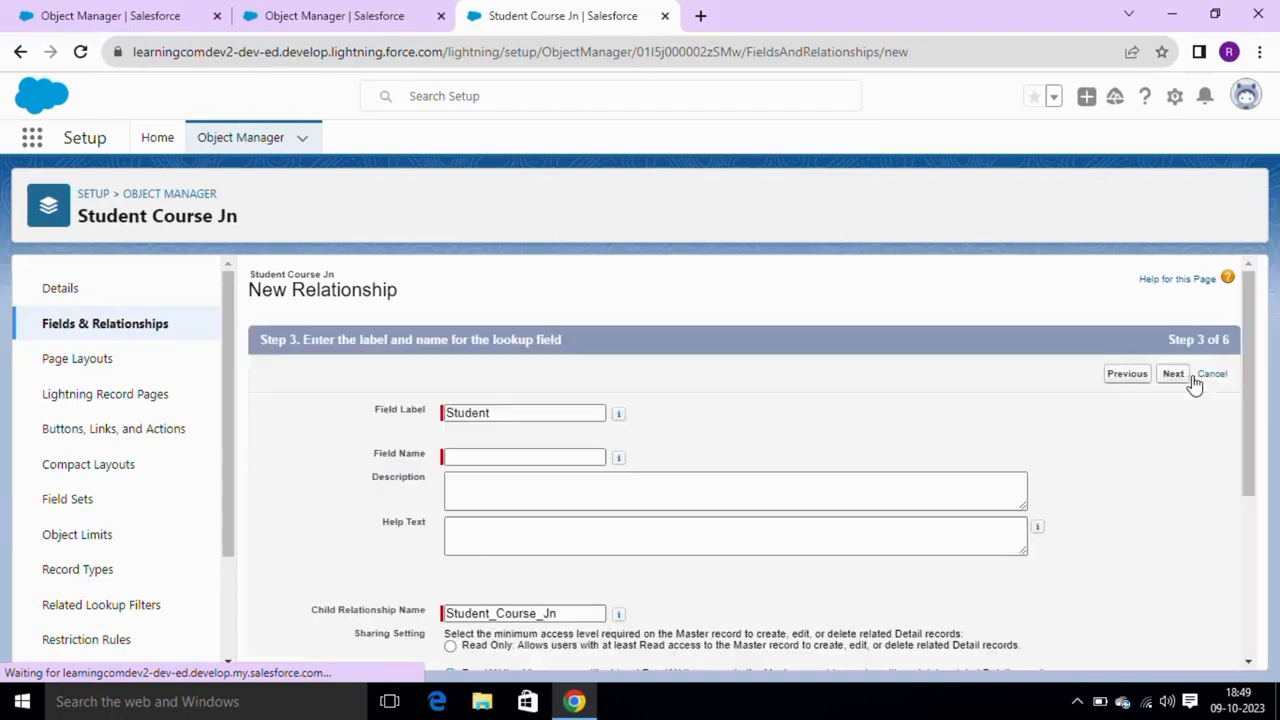
- Name the field Student, accept default security, layouts and related lists, and save
{"action": "key", "text": "Tab"}
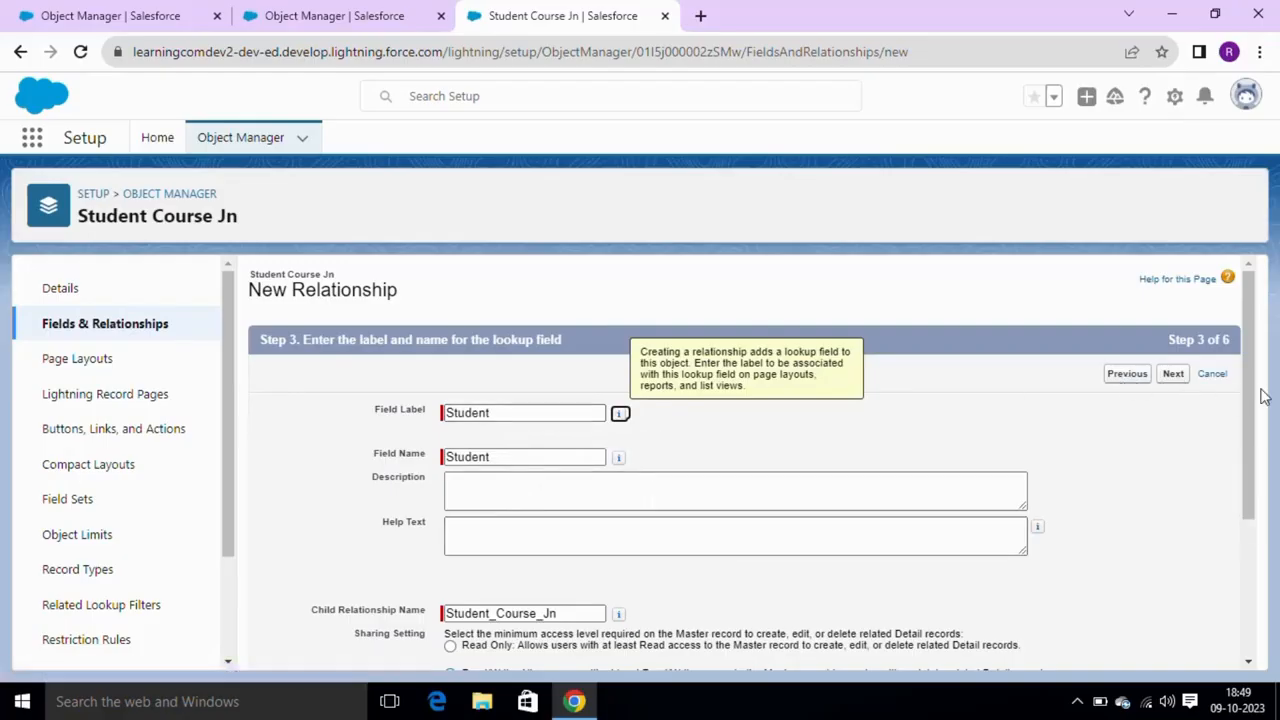
{"action": "mouse_move", "coordinate": [1259, 399]}
{"action": "left_mouse_down"}
{"action": "mouse_move", "coordinate": [1265, 563]}
{"action": "mouse_move", "coordinate": [1259, 390]}
{"action": "left_mouse_up"}
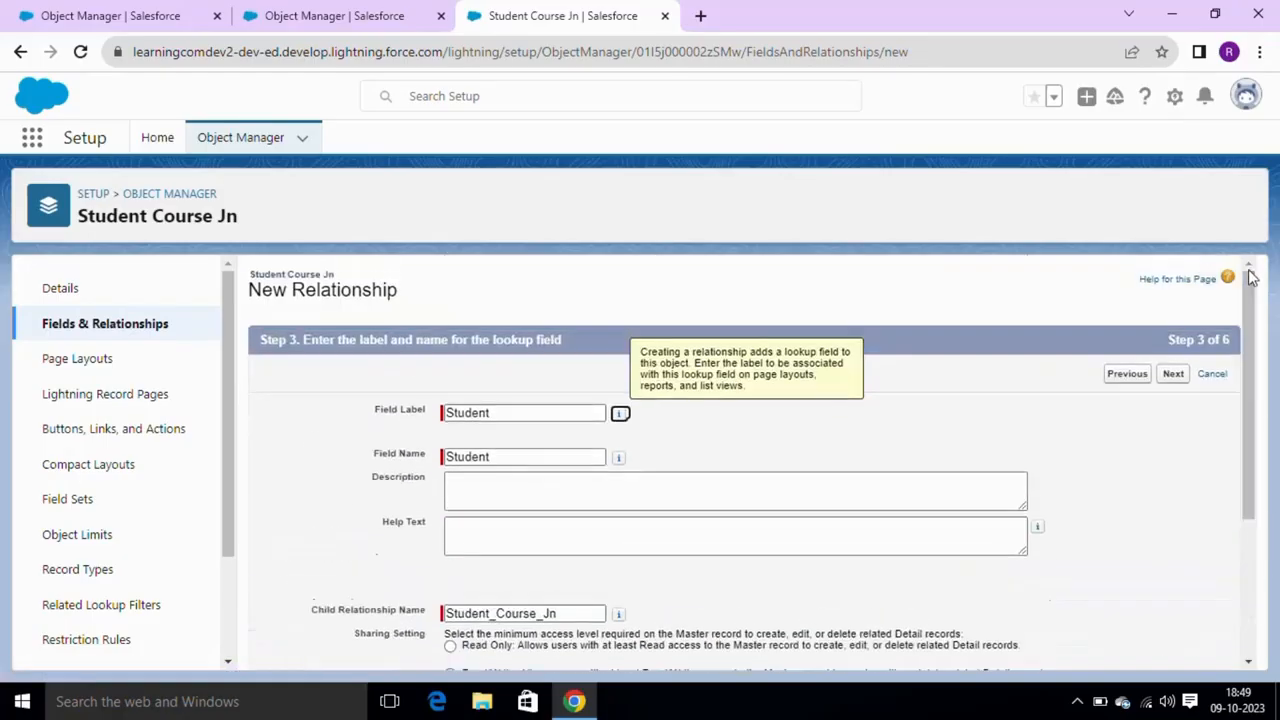
{"action": "left_click", "coordinate": [1173, 375]}
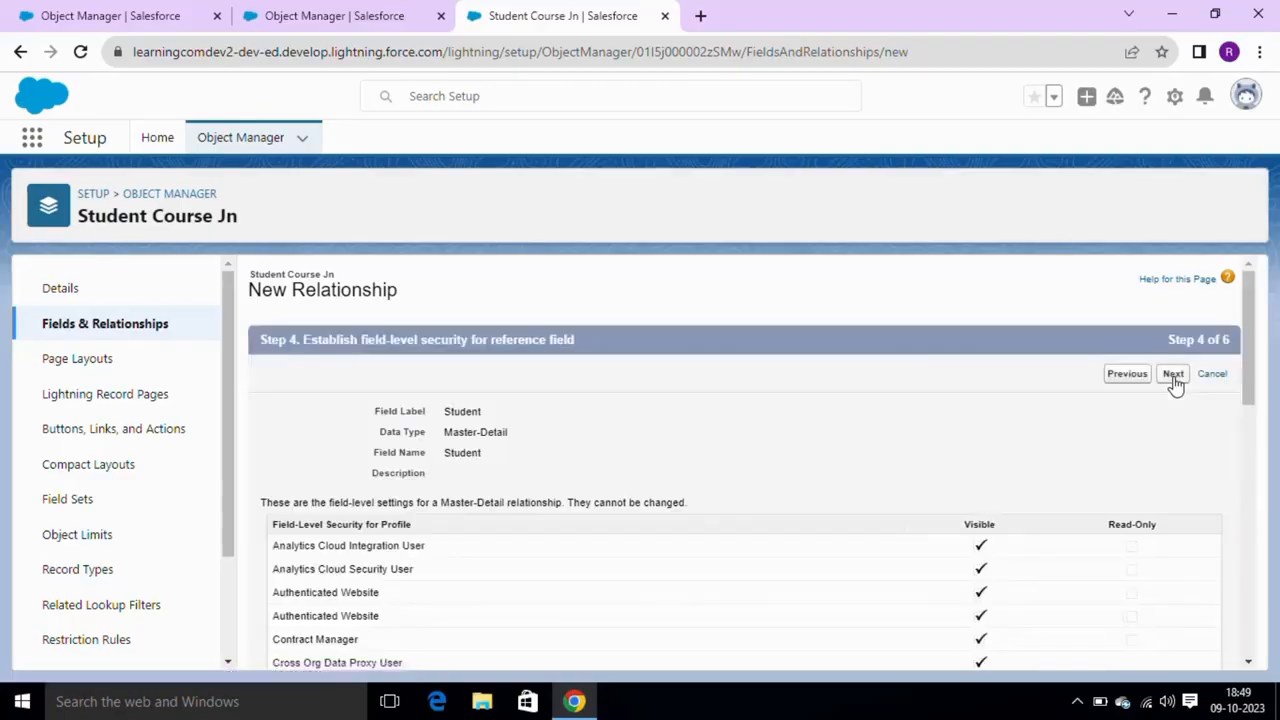
{"action": "left_click", "coordinate": [1173, 376]}
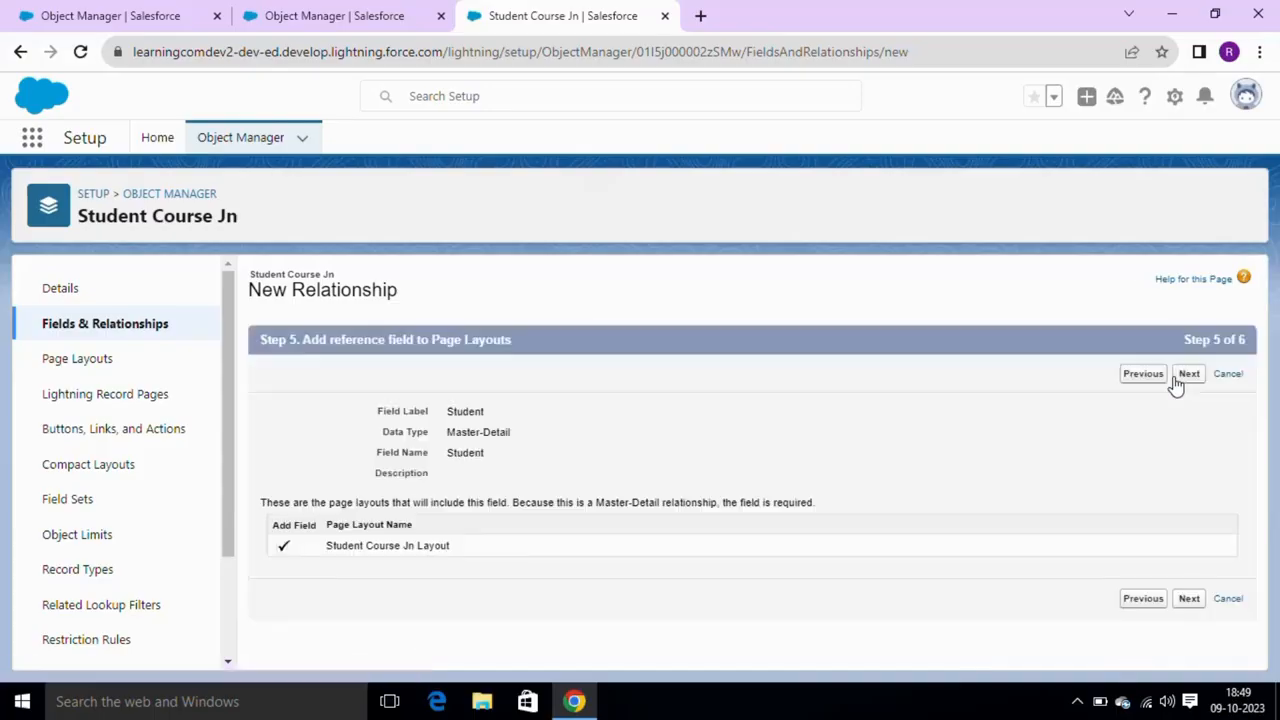
{"action": "left_click", "coordinate": [1182, 380]}
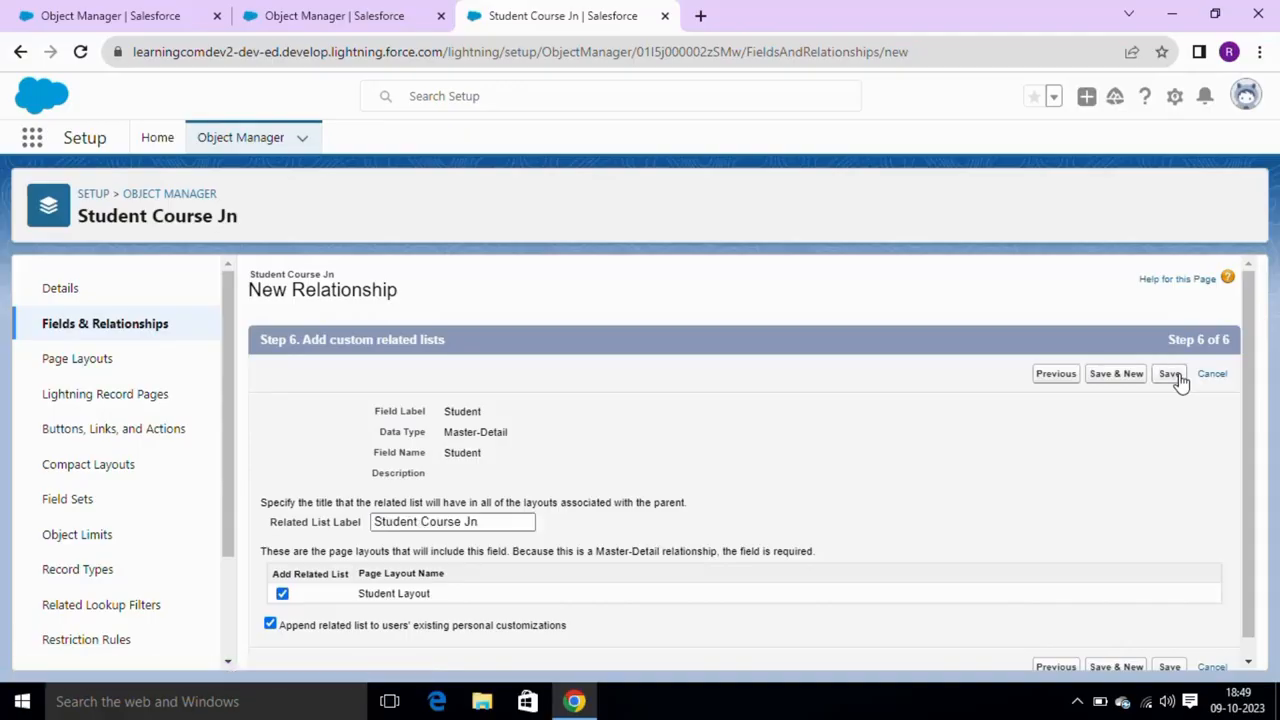
{"action": "left_click", "coordinate": [1174, 375]}
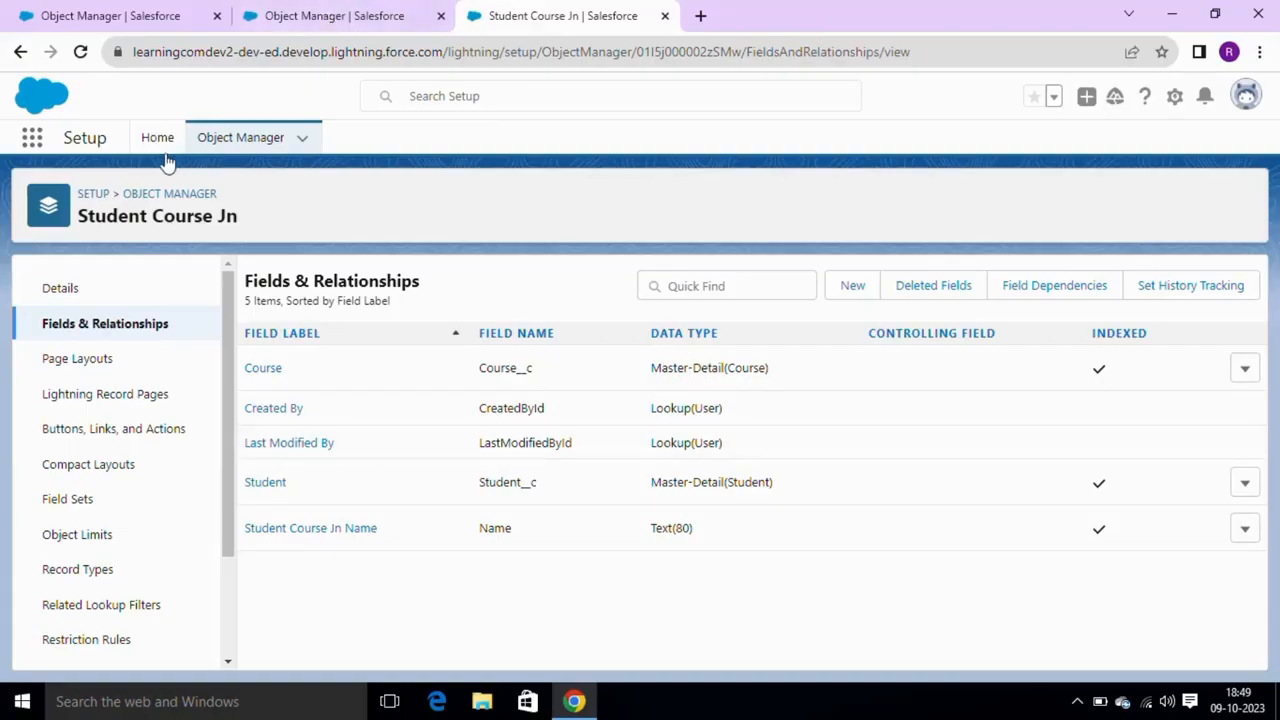
- Duplicate the browser tab and toggle between the Courses and Students lists, ending on Students
{"action": "right_click", "coordinate": [574, 10]}
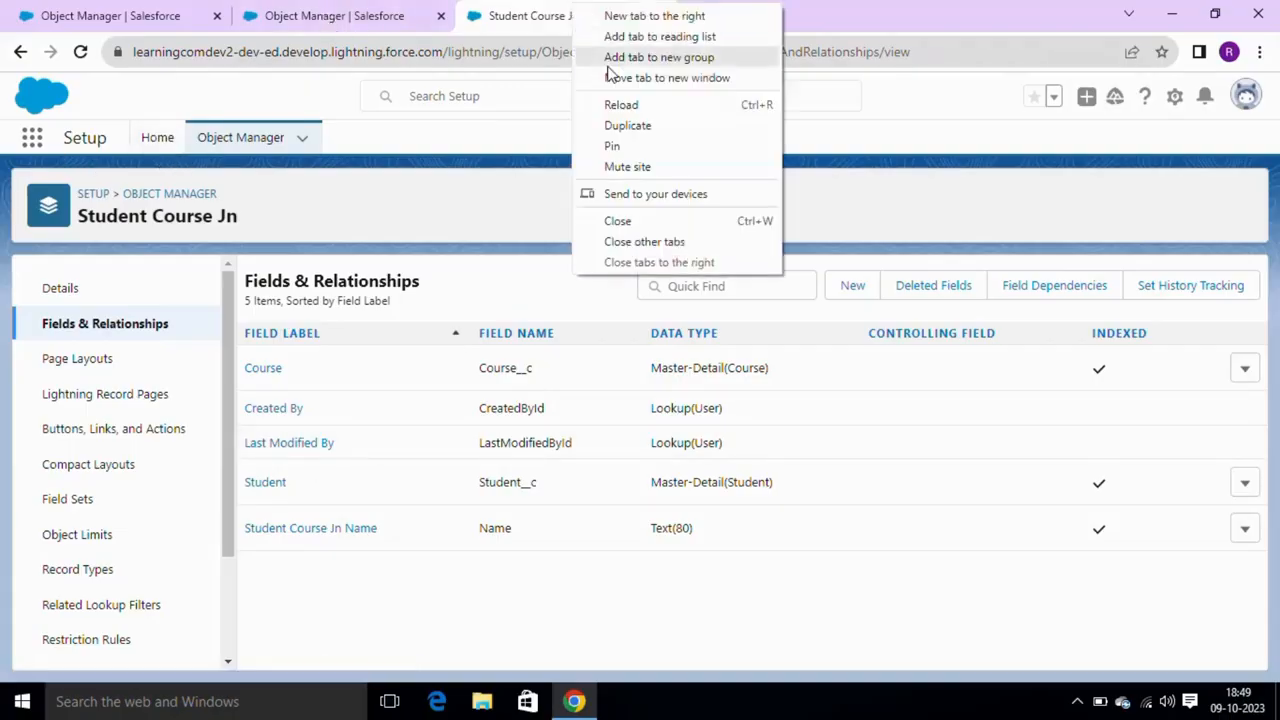
{"action": "left_click", "coordinate": [620, 127]}
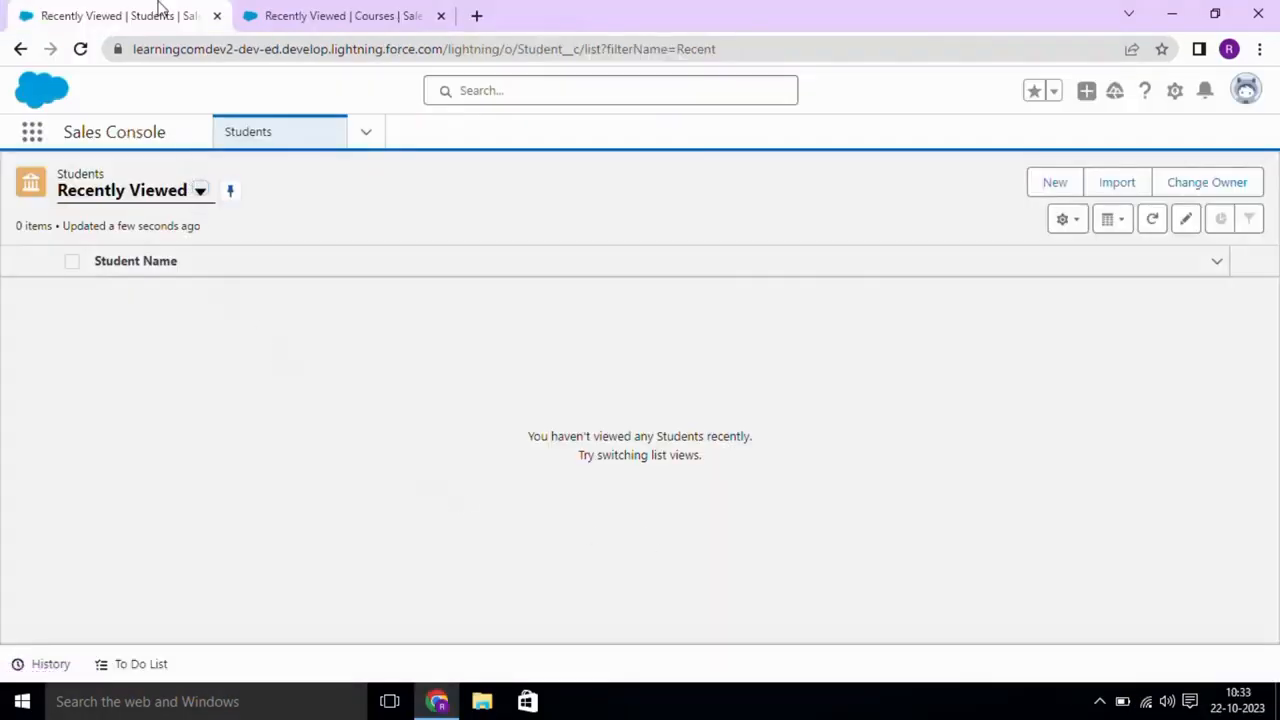
{"action": "left_click", "coordinate": [300, 10]}
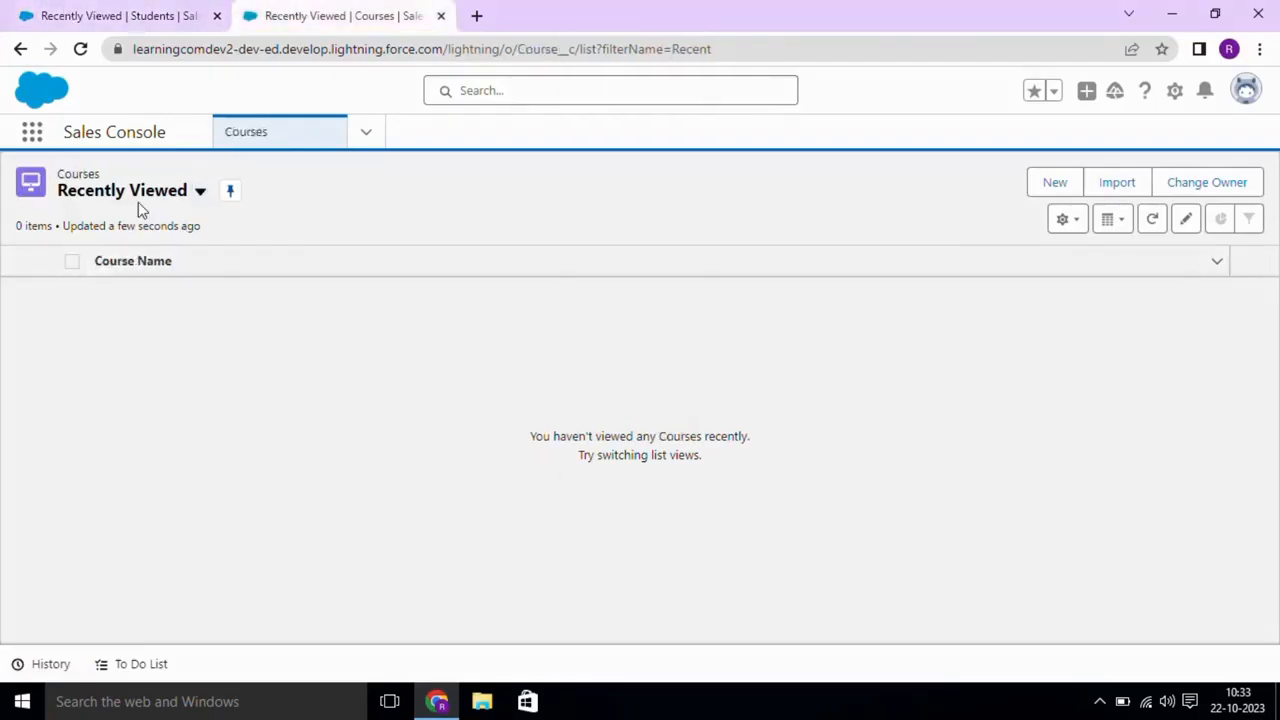
{"action": "left_click", "coordinate": [128, 10]}
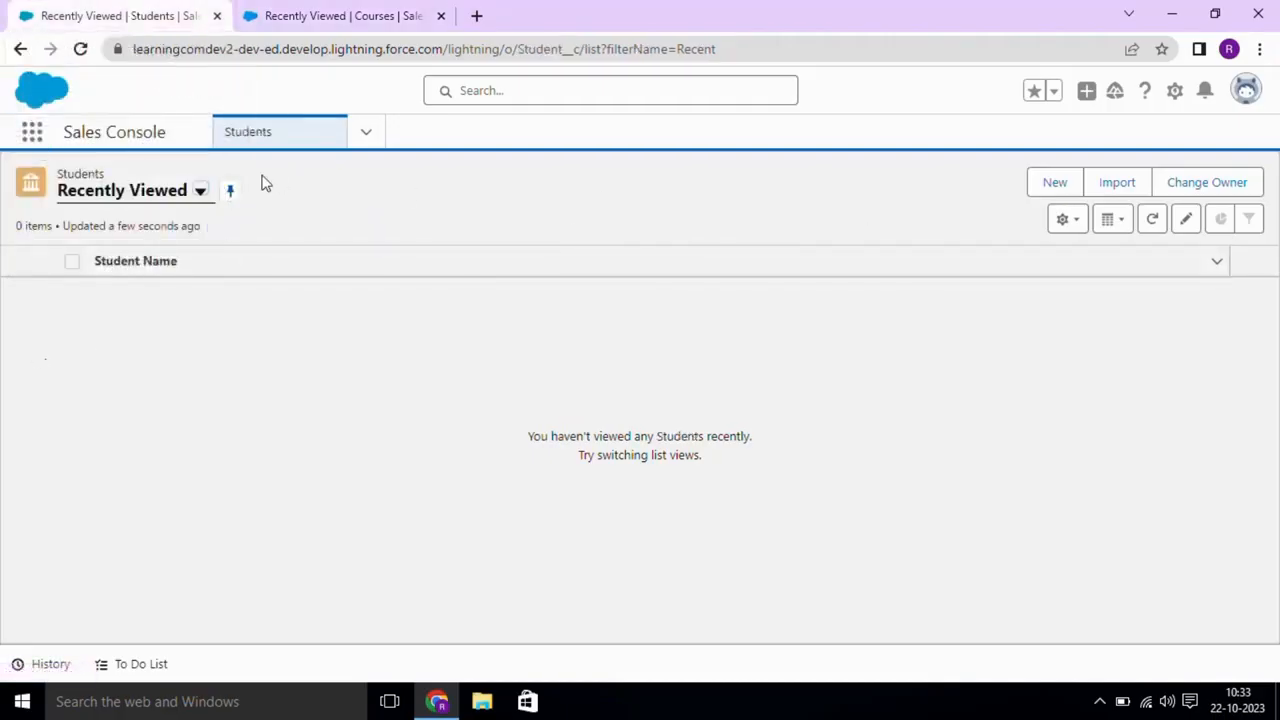
{"action": "left_click", "coordinate": [303, 10]}
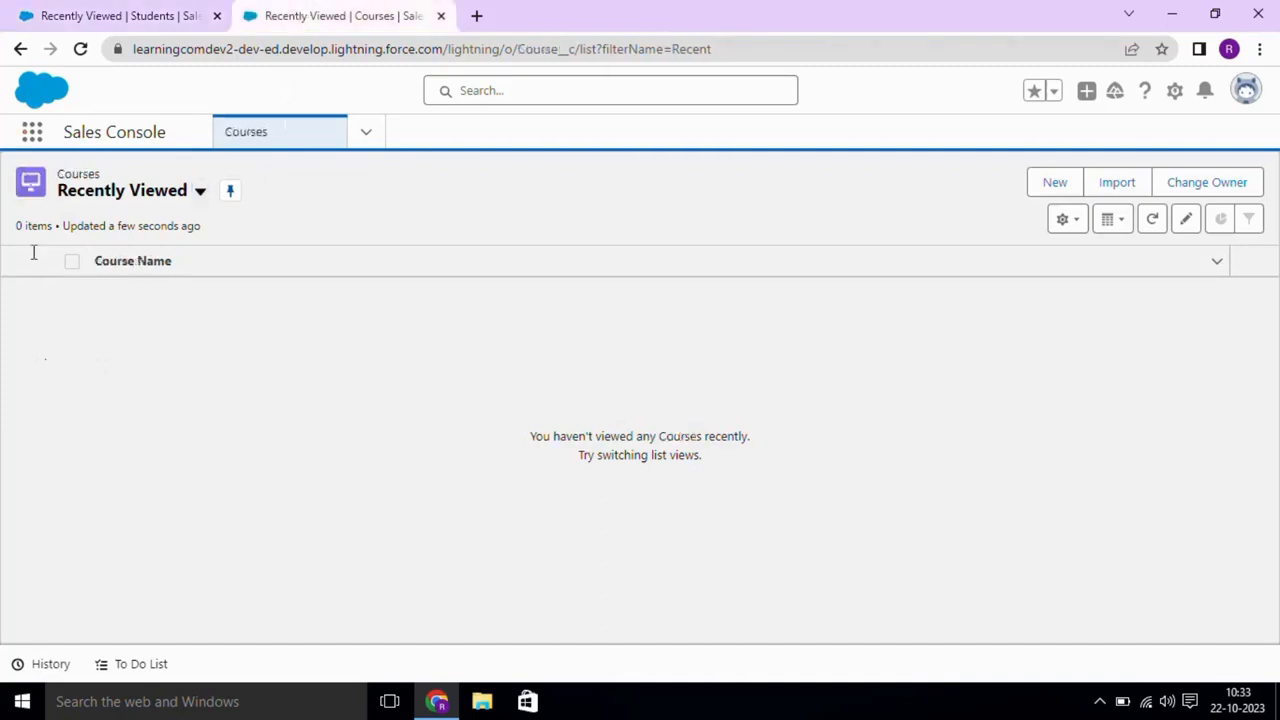
{"action": "left_click", "coordinate": [127, 10]}
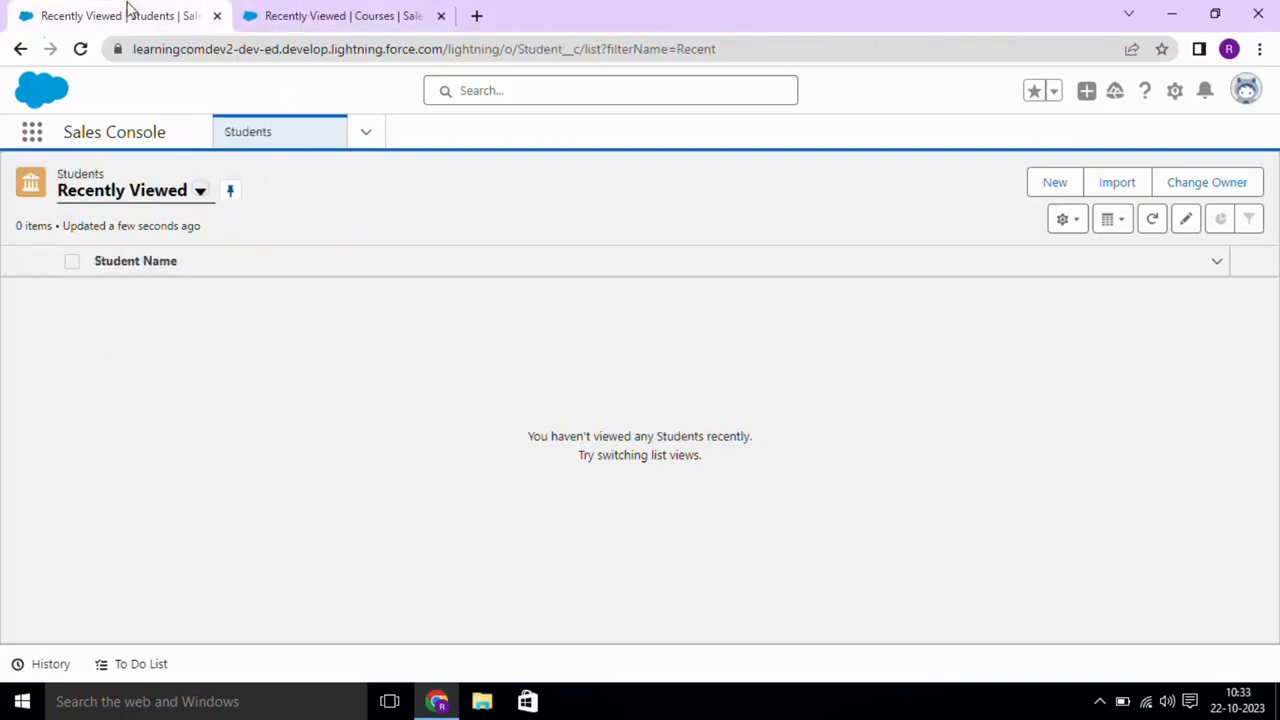
{"action": "left_click", "coordinate": [268, 10]}
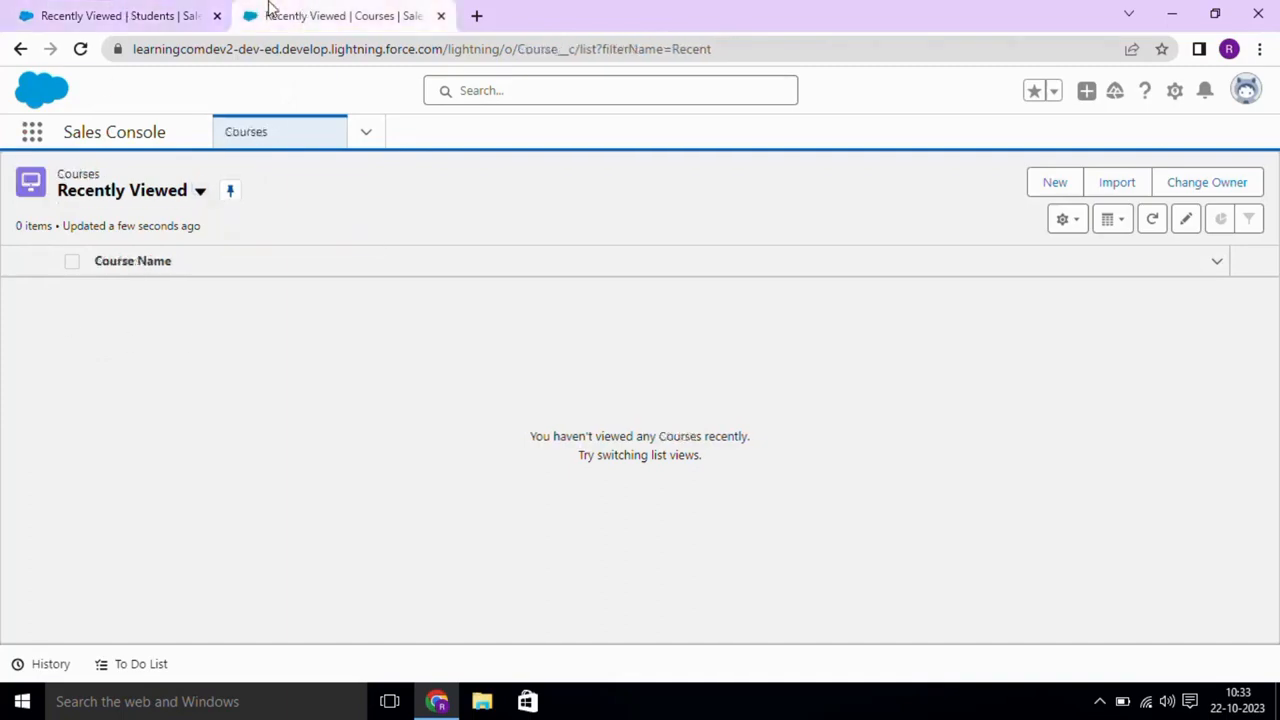
{"action": "left_click", "coordinate": [177, 8]}
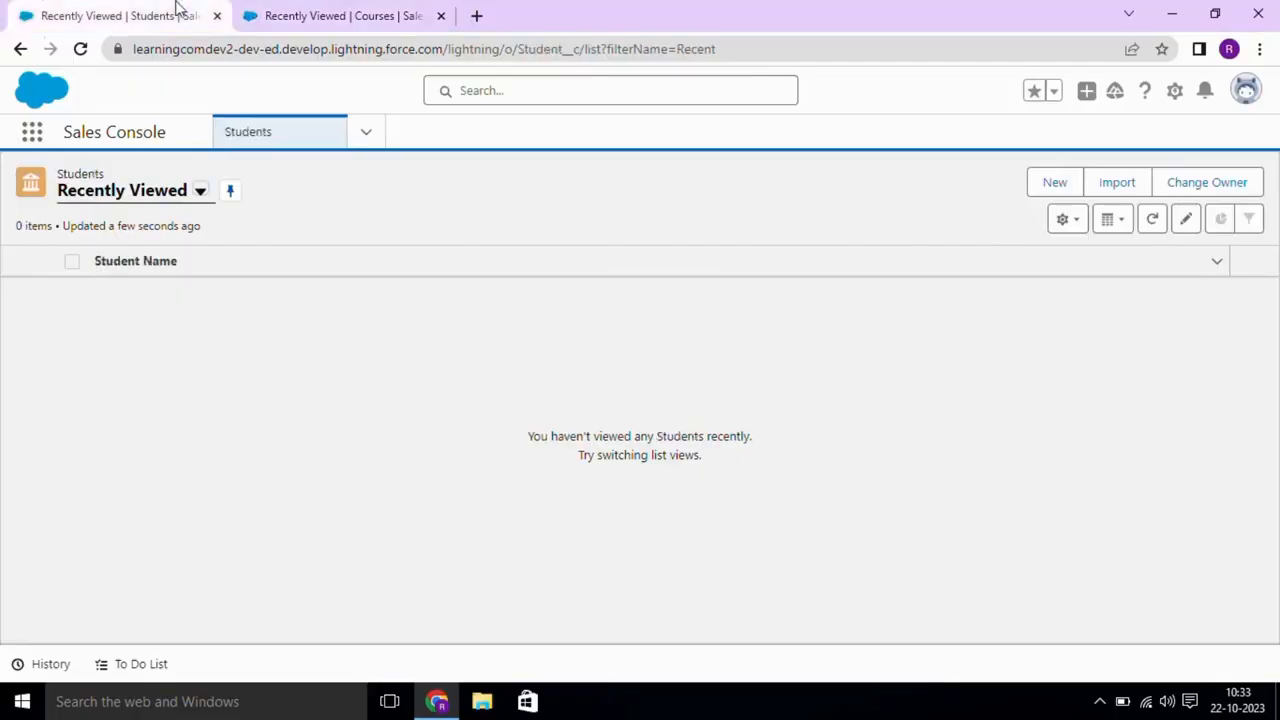
- Create a Student record with the student's full name and Graduation Degree Btech
{"action": "left_click", "coordinate": [1038, 188]}
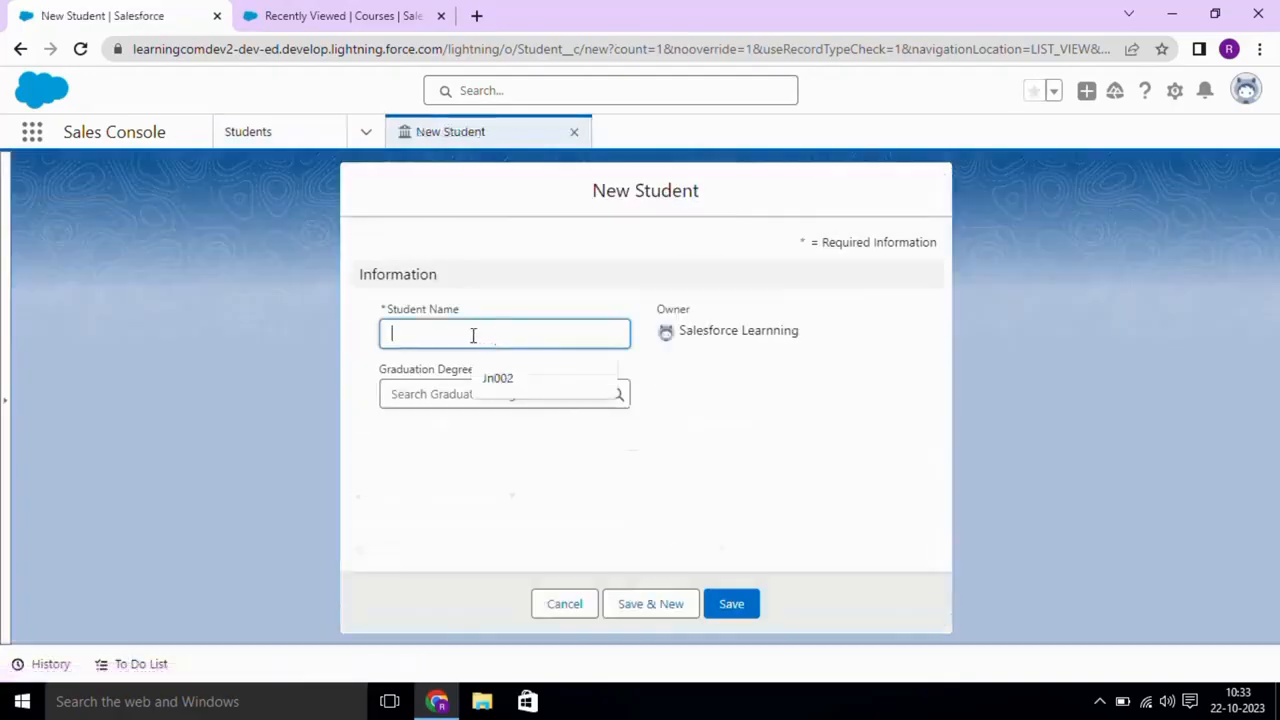
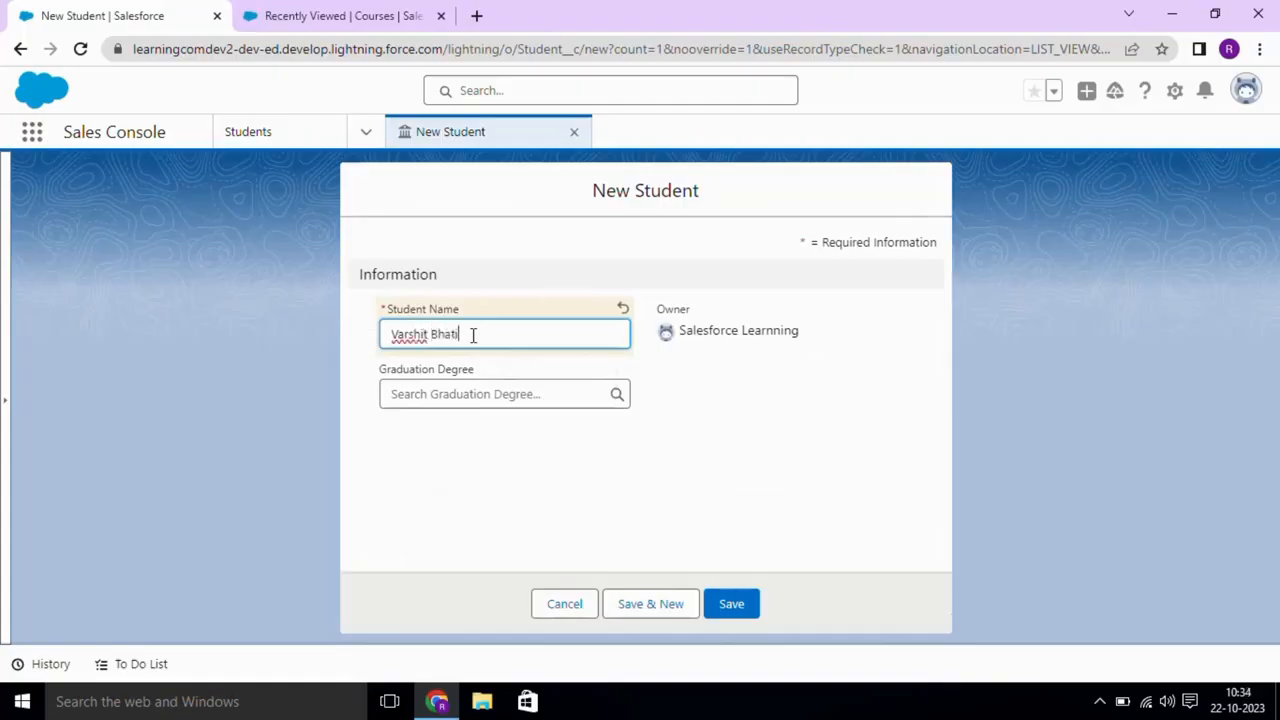
{"action": "left_click", "coordinate": [460, 393]}
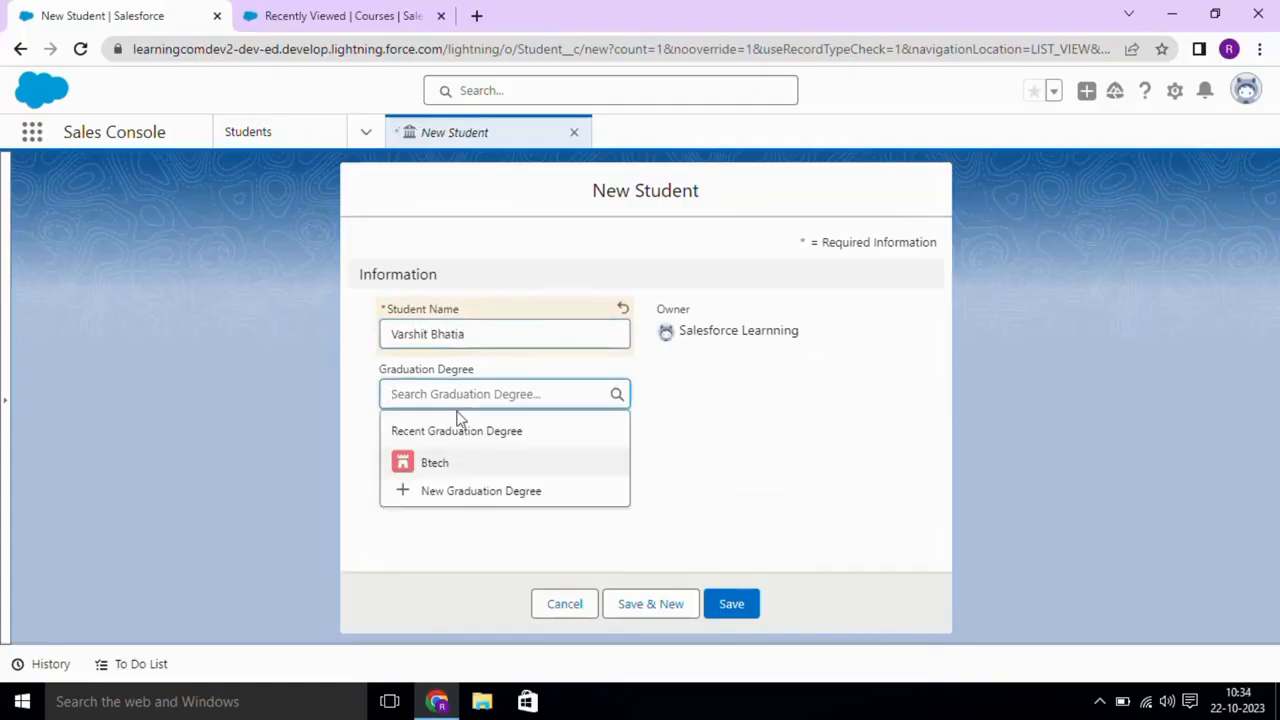
{"action": "left_click", "coordinate": [443, 456]}
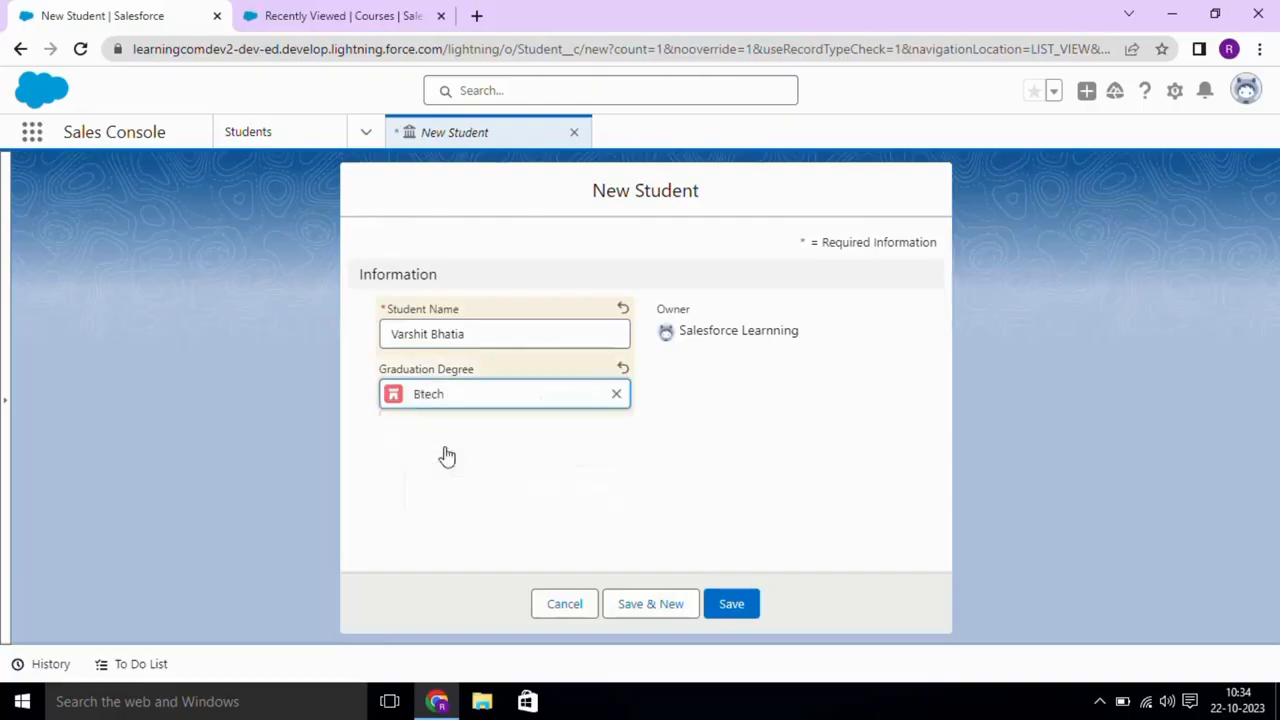
{"action": "left_click", "coordinate": [731, 604]}
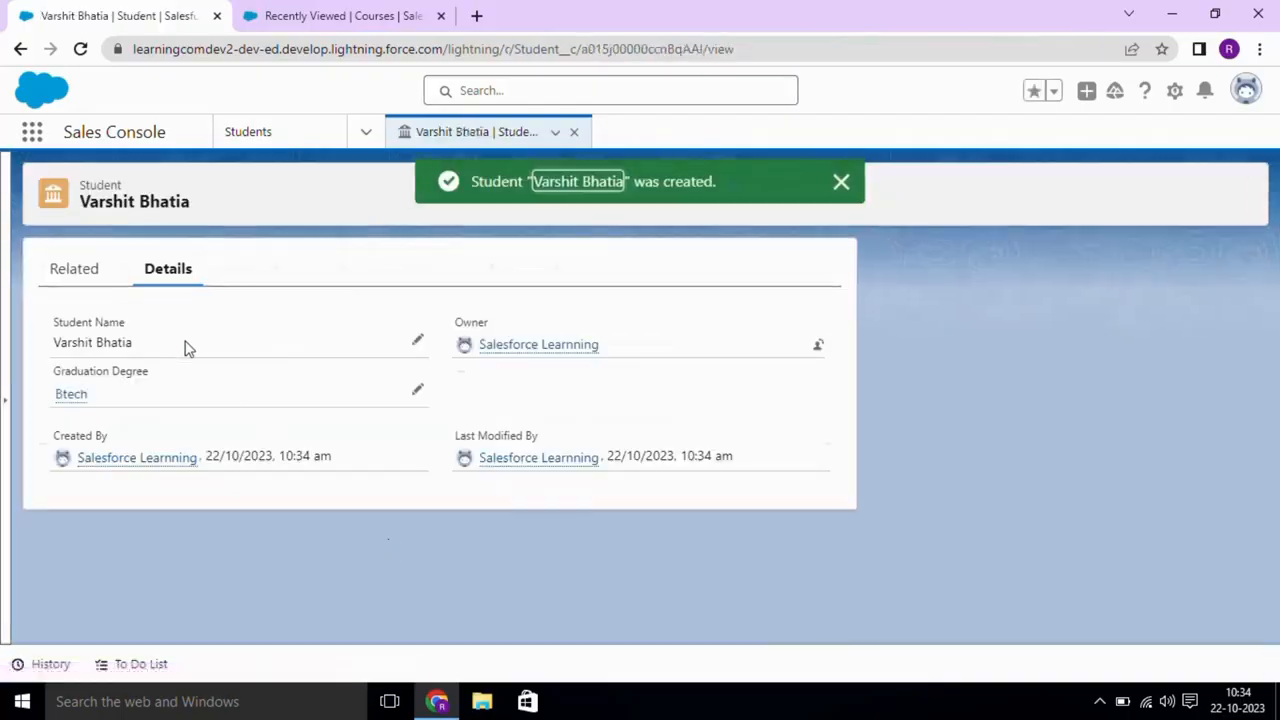
{"action": "left_click", "coordinate": [265, 145]}
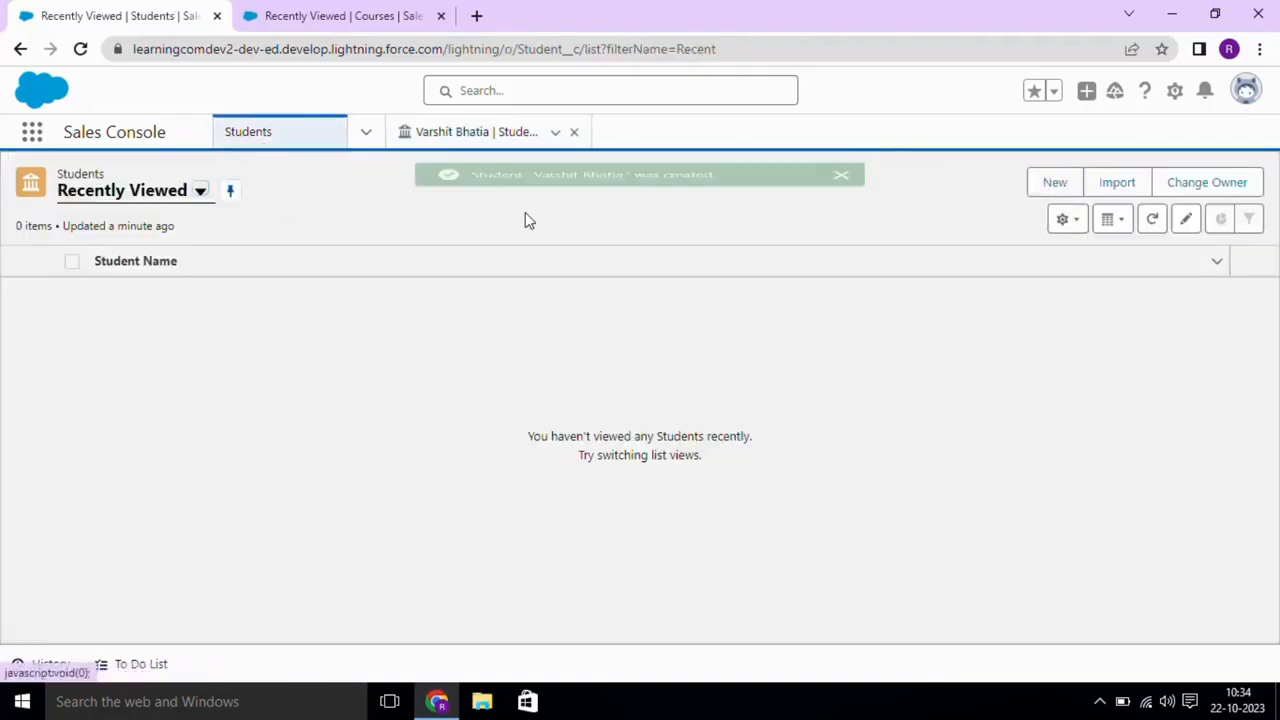
- Switch the list view to All and create a second student with Graduation Degree Btech
{"action": "left_click", "coordinate": [172, 197]}
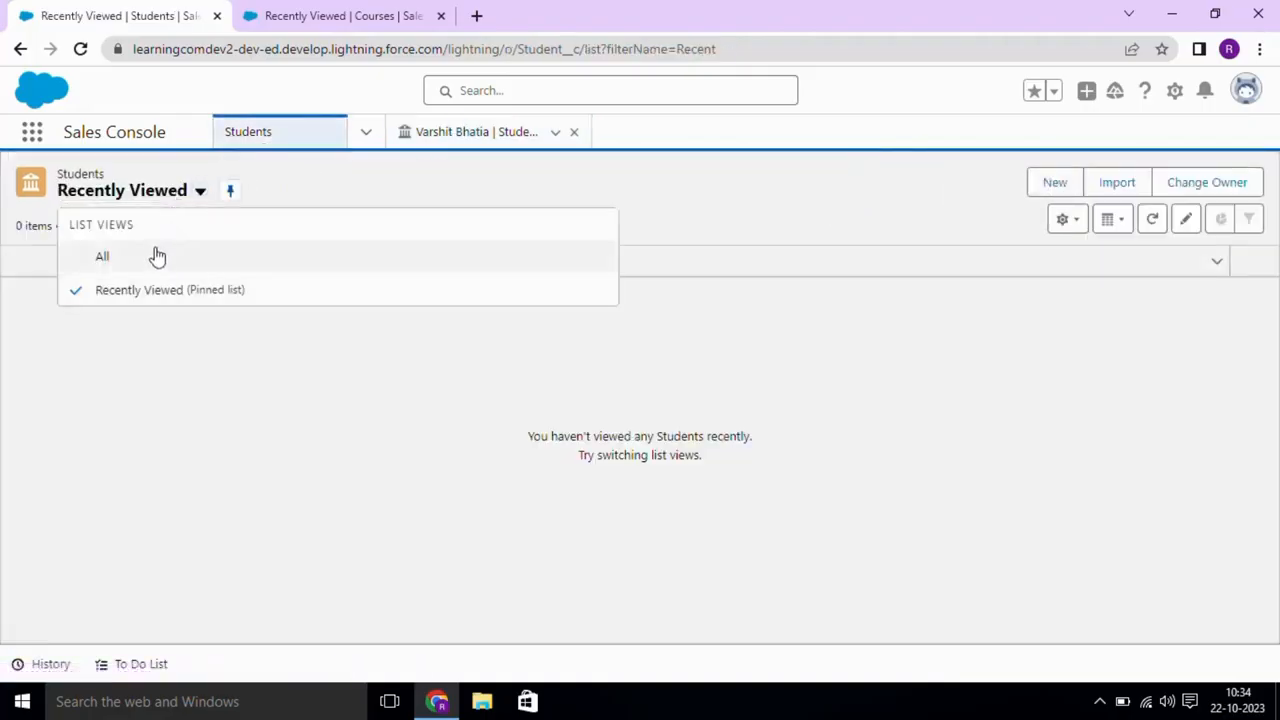
{"action": "left_click", "coordinate": [154, 256]}
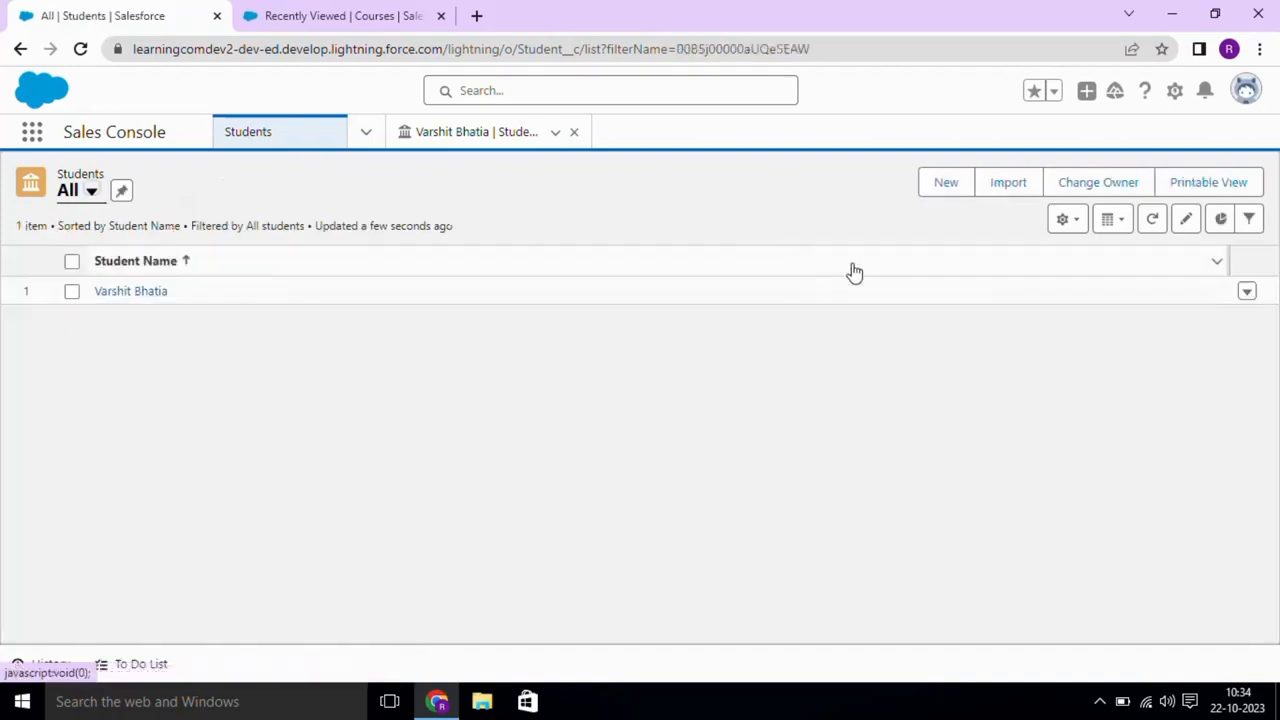
{"action": "left_click", "coordinate": [944, 183]}
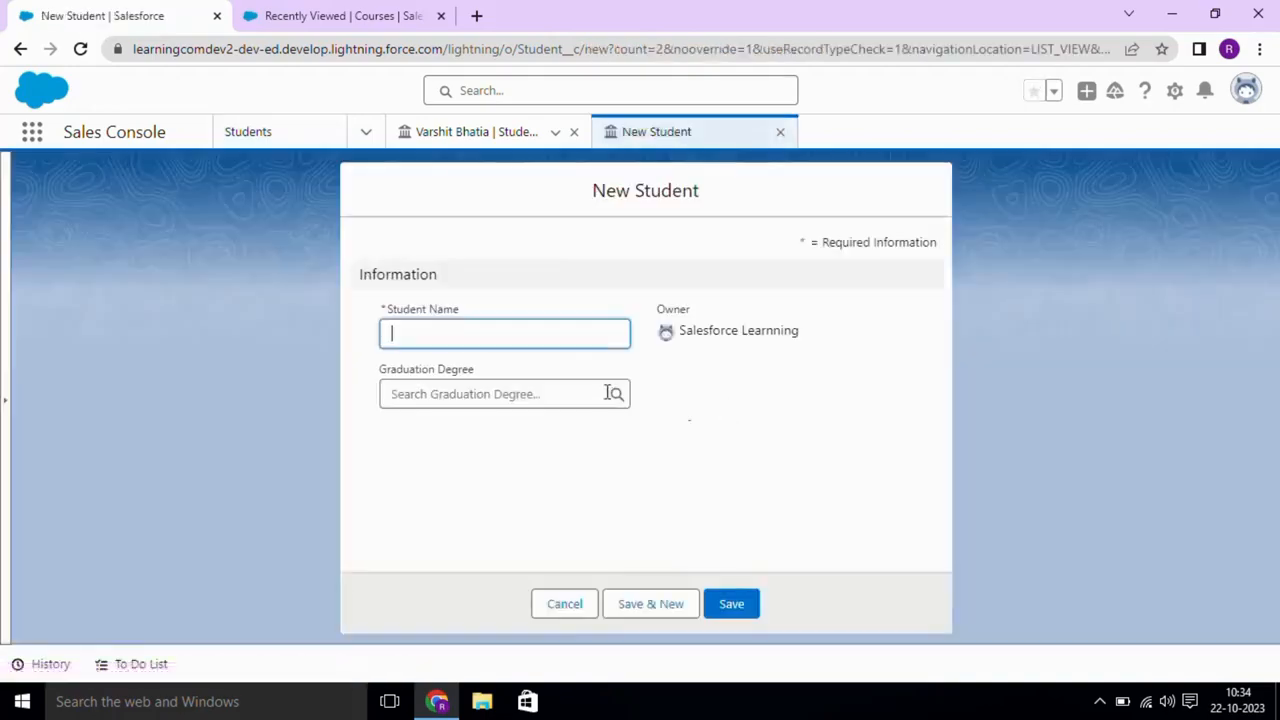
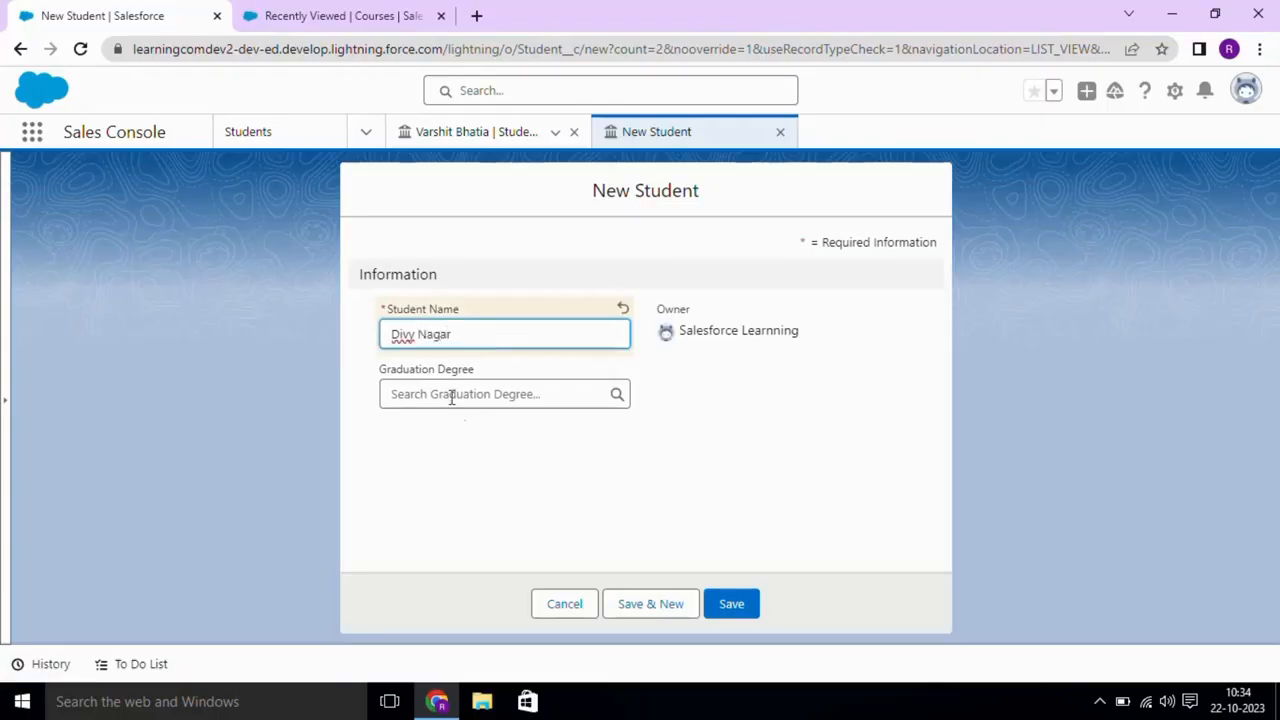
{"action": "left_click", "coordinate": [452, 397]}
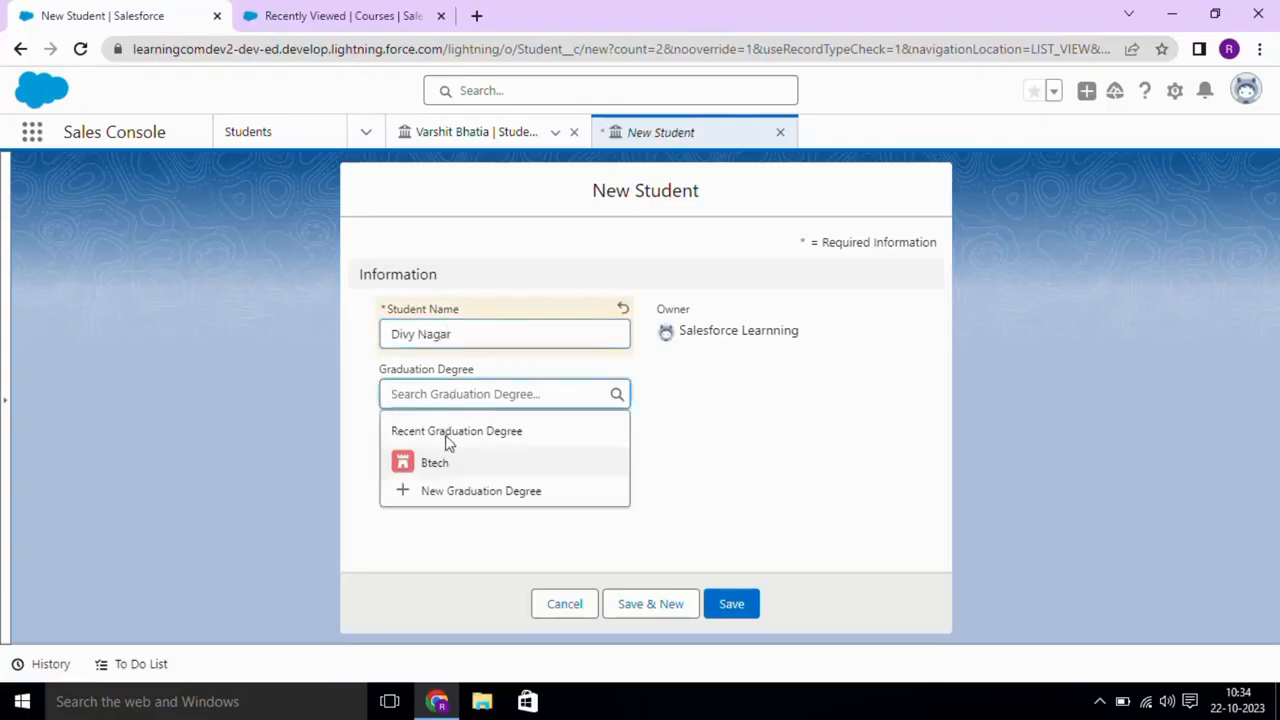
{"action": "left_click", "coordinate": [432, 460]}
{"action": "left_click", "coordinate": [724, 608]}
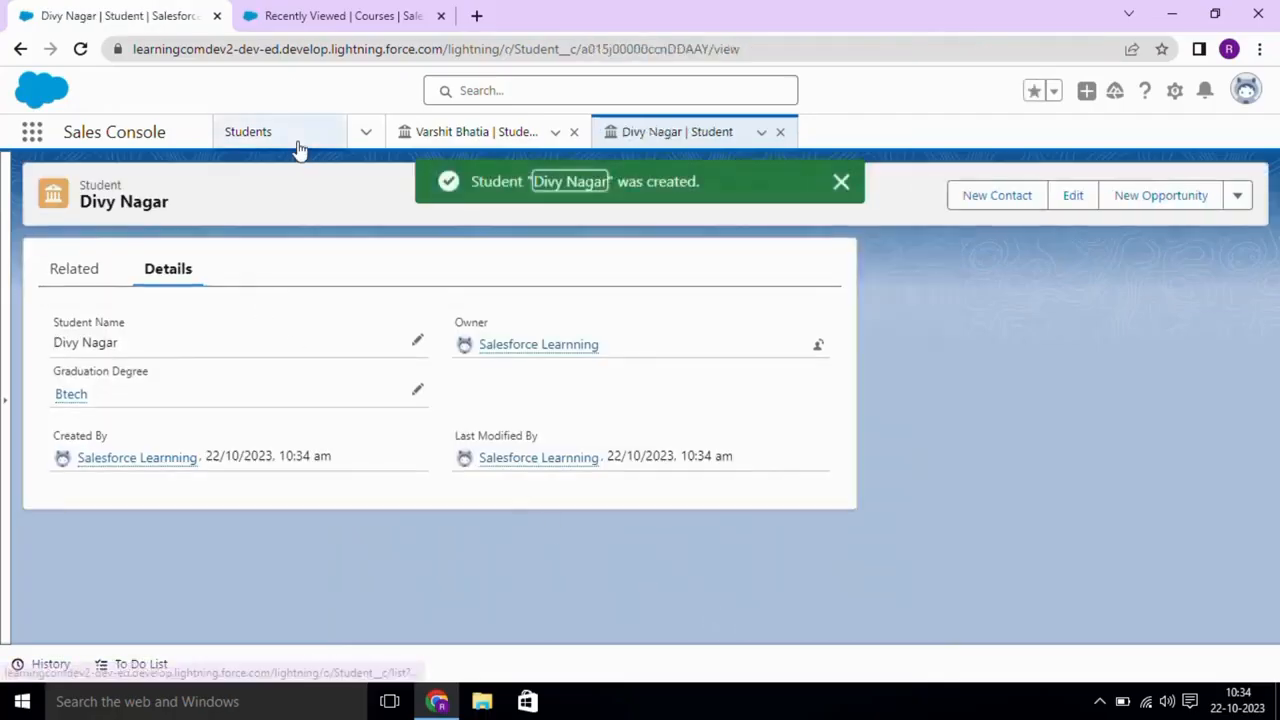
- Refresh the Students list to show both records and close the first student's tab
{"action": "left_click", "coordinate": [297, 143]}
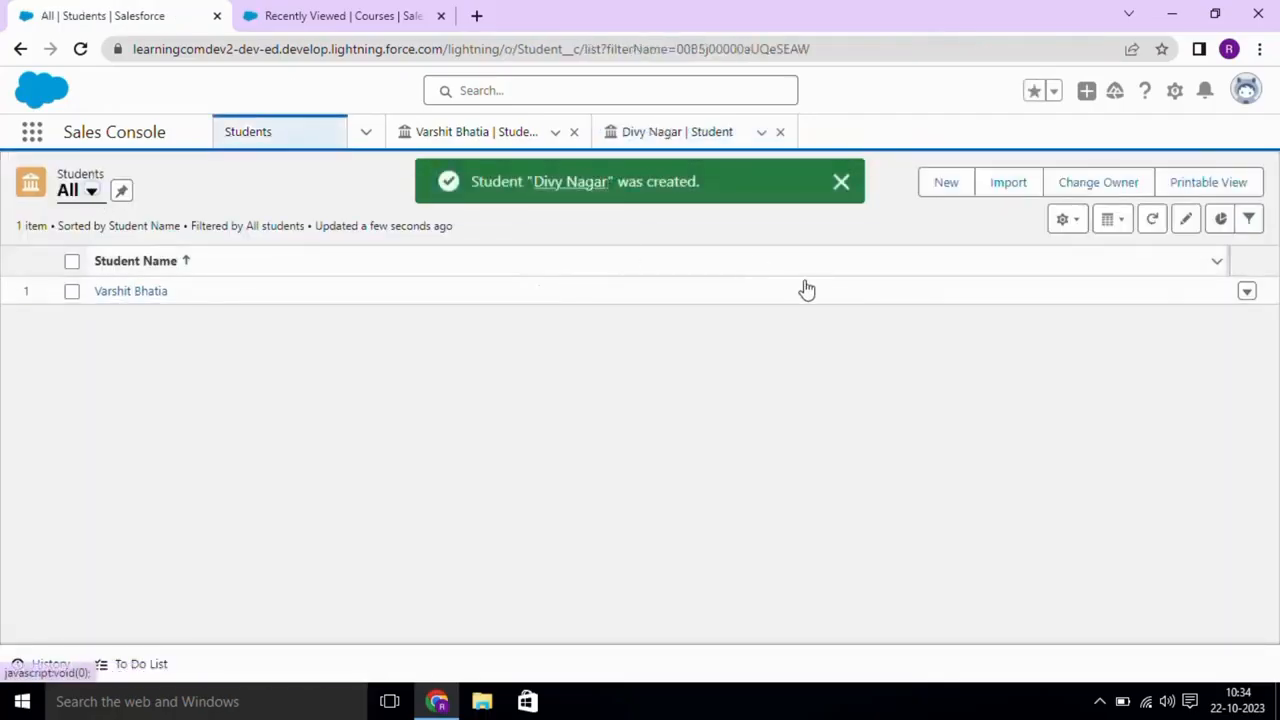
{"action": "left_click", "coordinate": [1152, 219]}
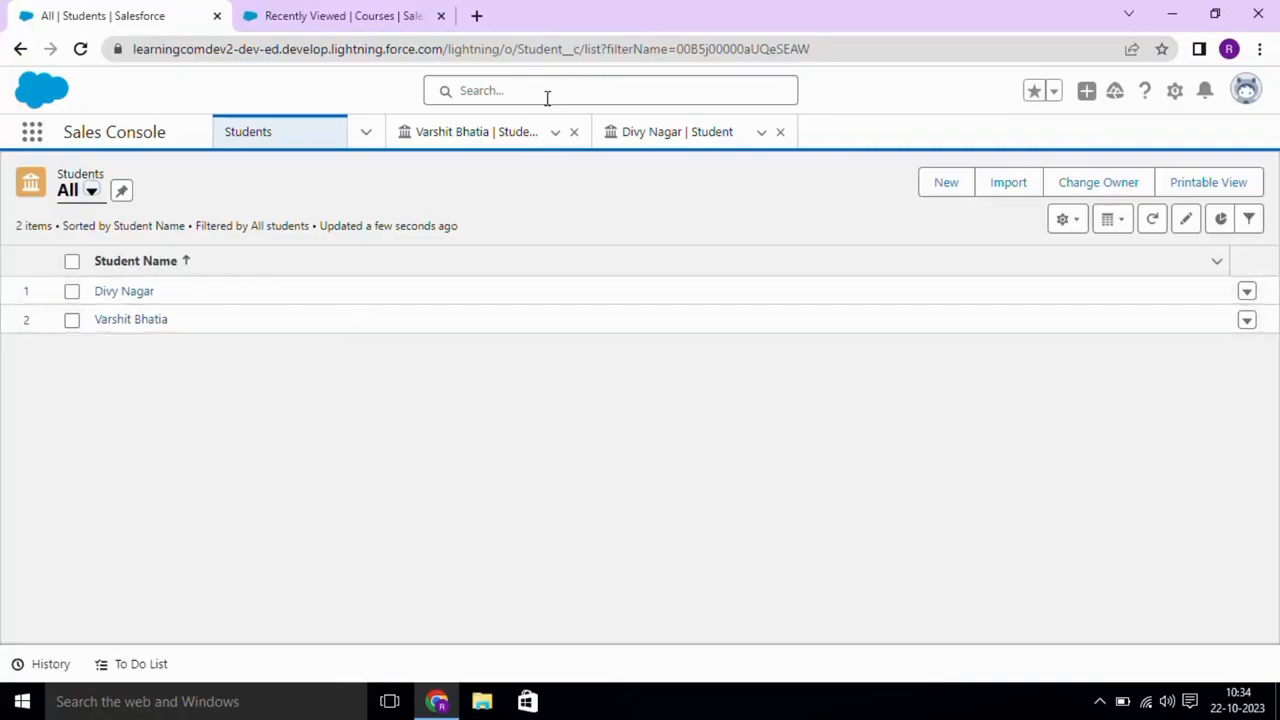
{"action": "left_click", "coordinate": [575, 135]}
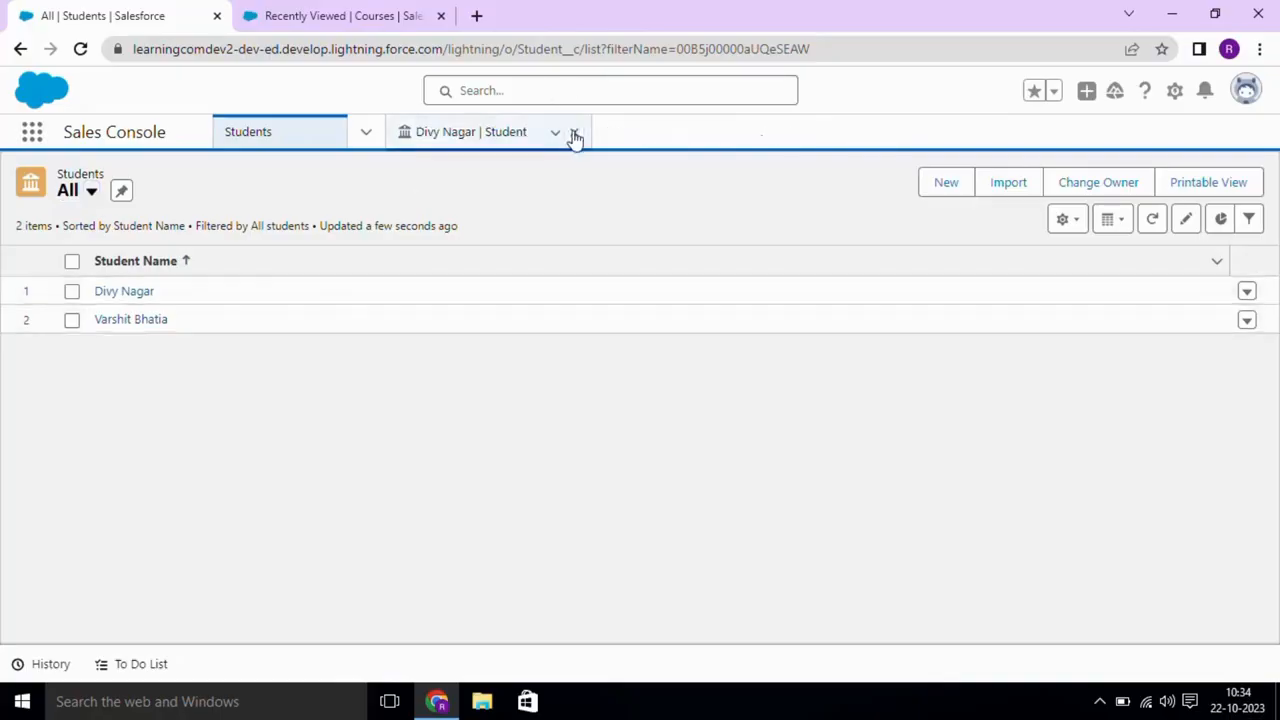
- Close the student tab and create a new Course record named Java
{"action": "left_click", "coordinate": [575, 136]}
{"action": "left_click", "coordinate": [320, 10]}
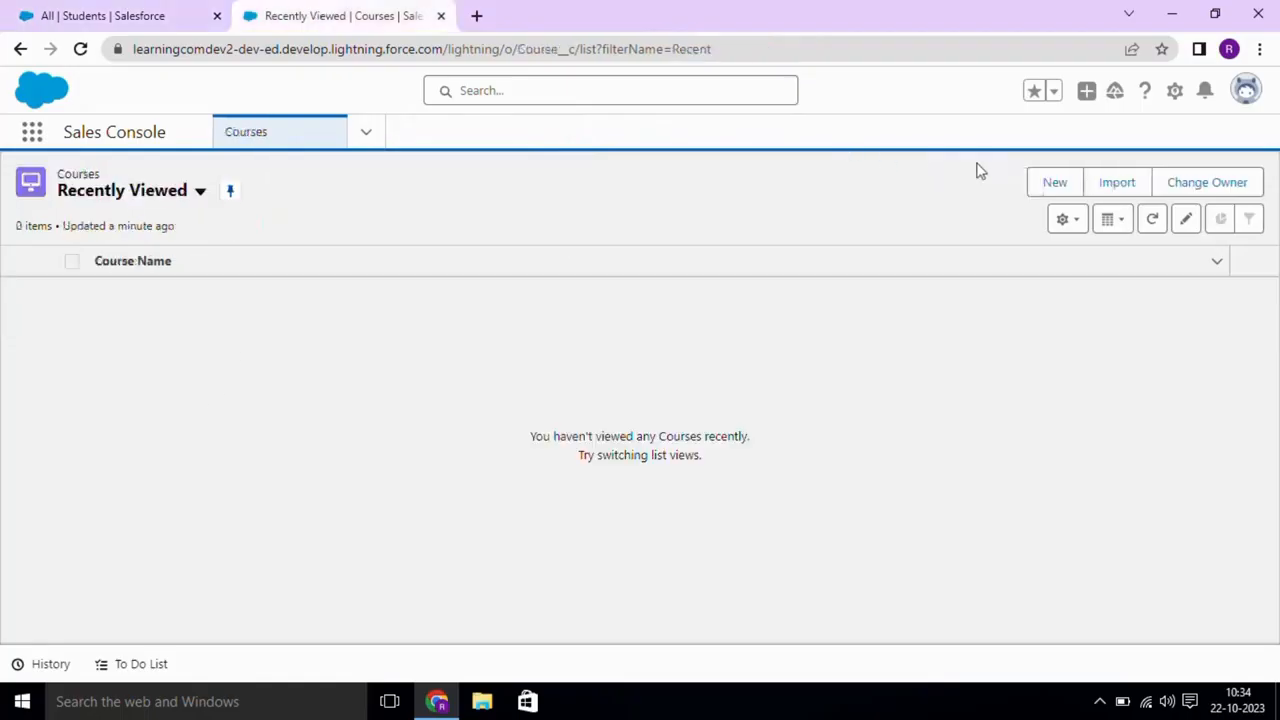
{"action": "left_click", "coordinate": [1039, 194]}
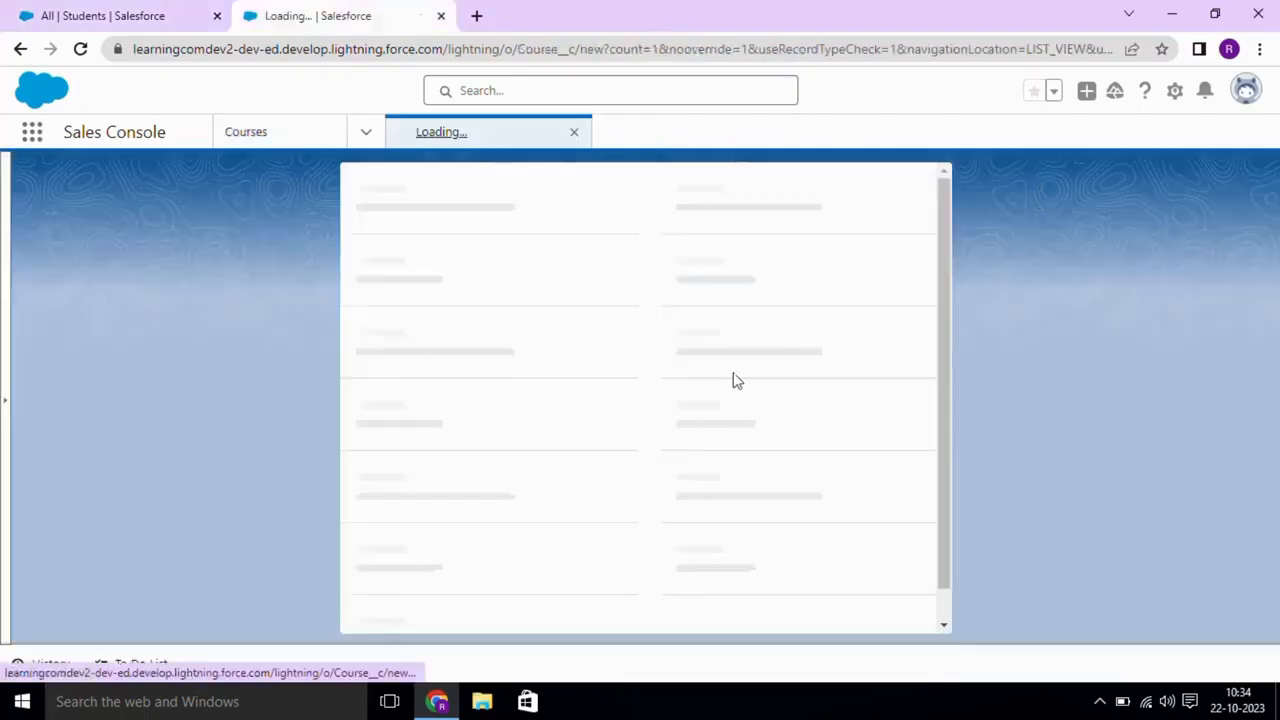
{"action": "left_click", "coordinate": [460, 346]}
{"action": "type", "text": "J"}
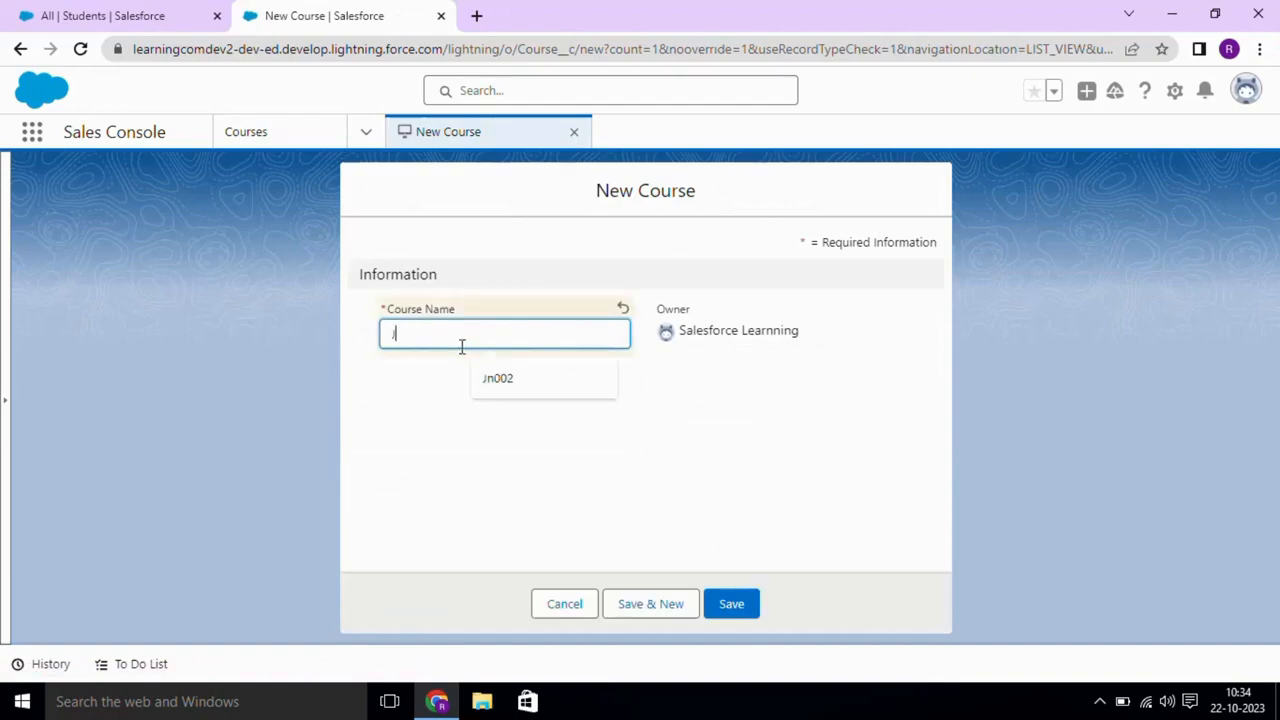
{"action": "type", "text": "ava"}
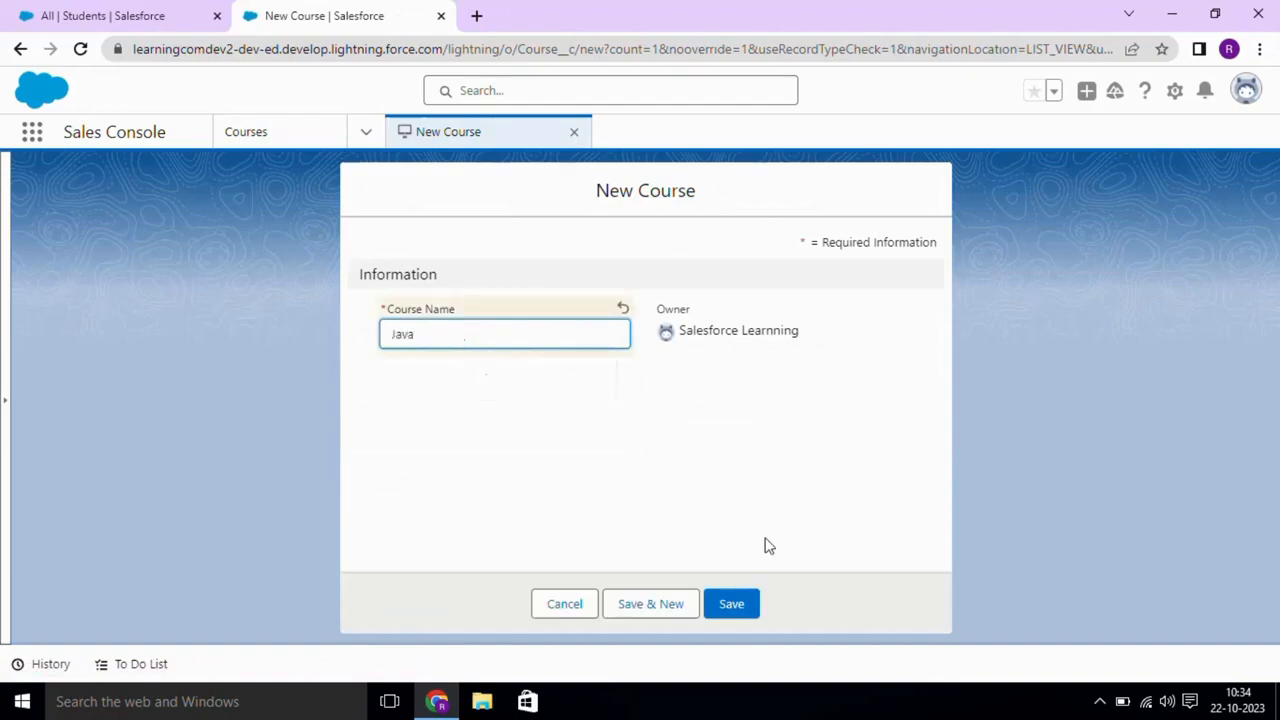
{"action": "left_click", "coordinate": [733, 606]}
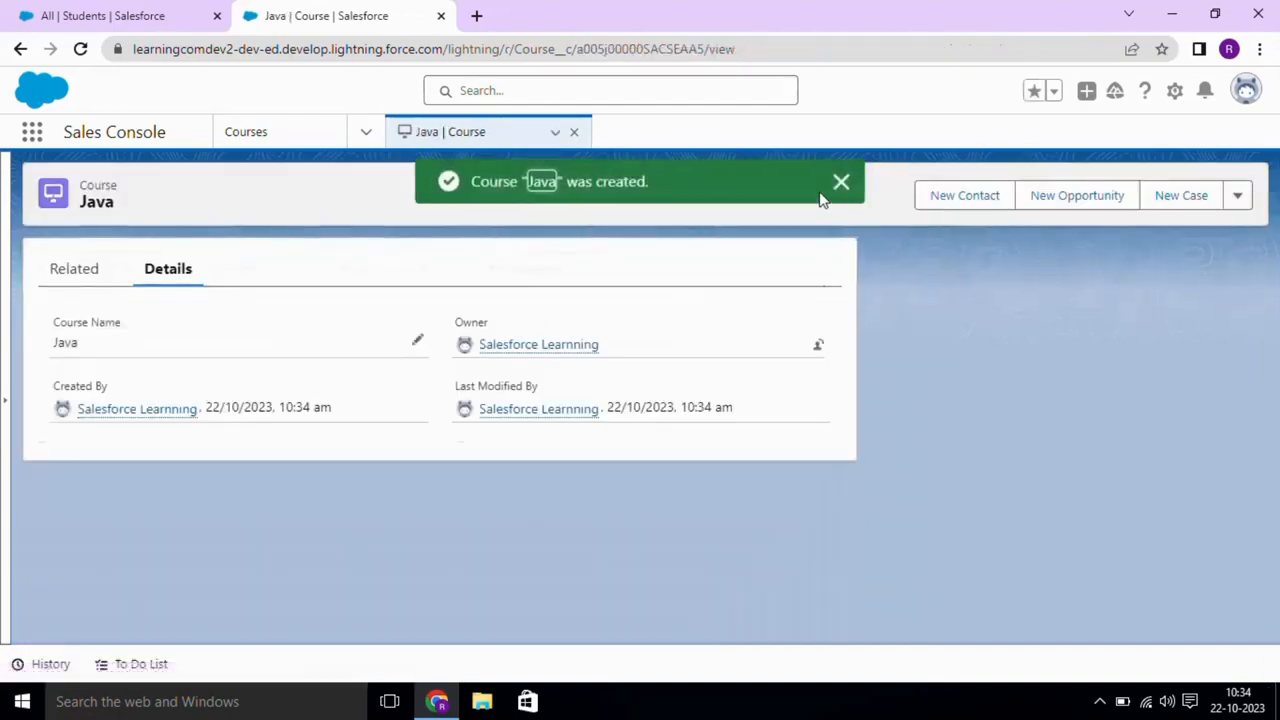
- Create a second Course named Salesforce, then close the Java and Salesforce record tabs
{"action": "left_click", "coordinate": [300, 134]}
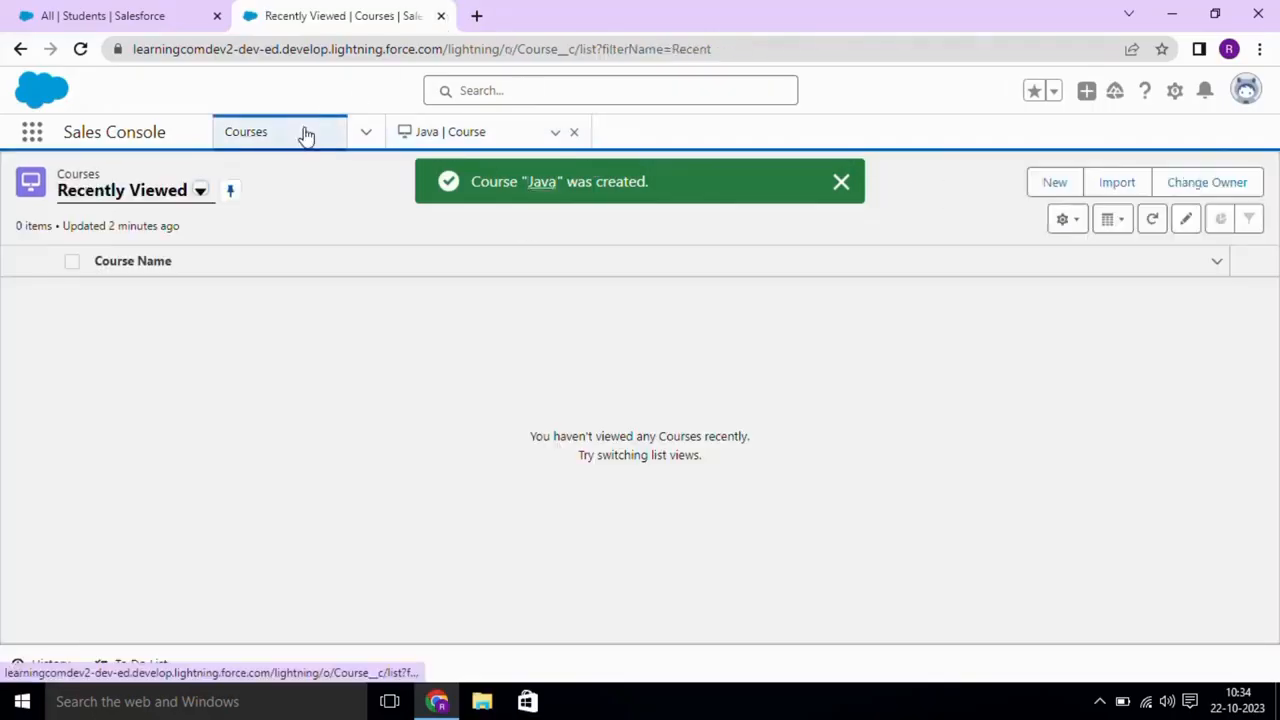
{"action": "left_click", "coordinate": [1052, 183]}
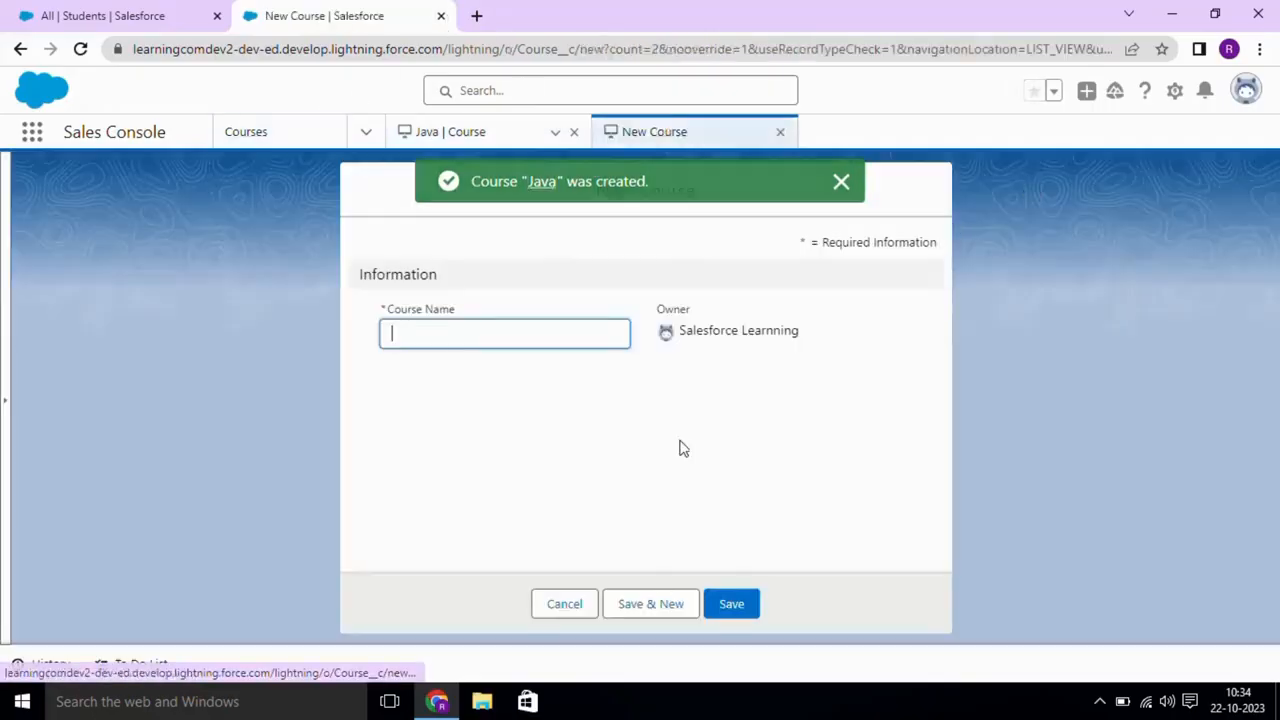
{"action": "type", "text": "Salesforce"}
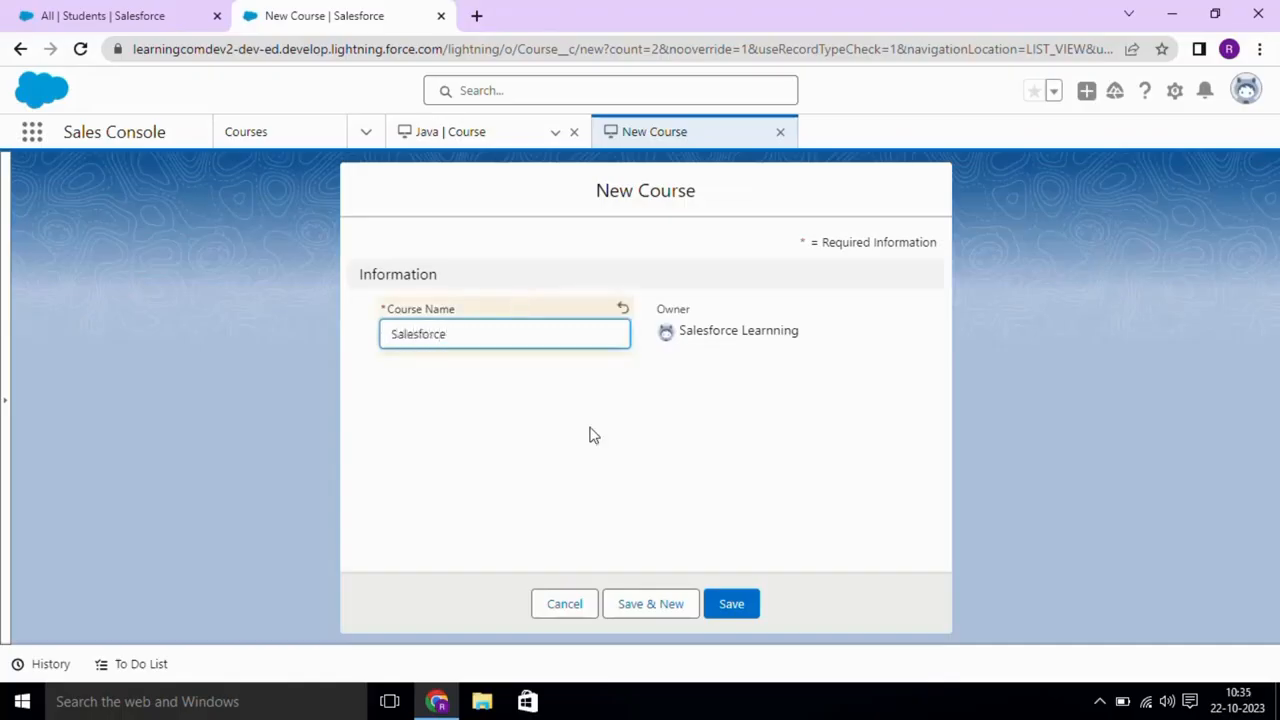
{"action": "left_click", "coordinate": [740, 603]}
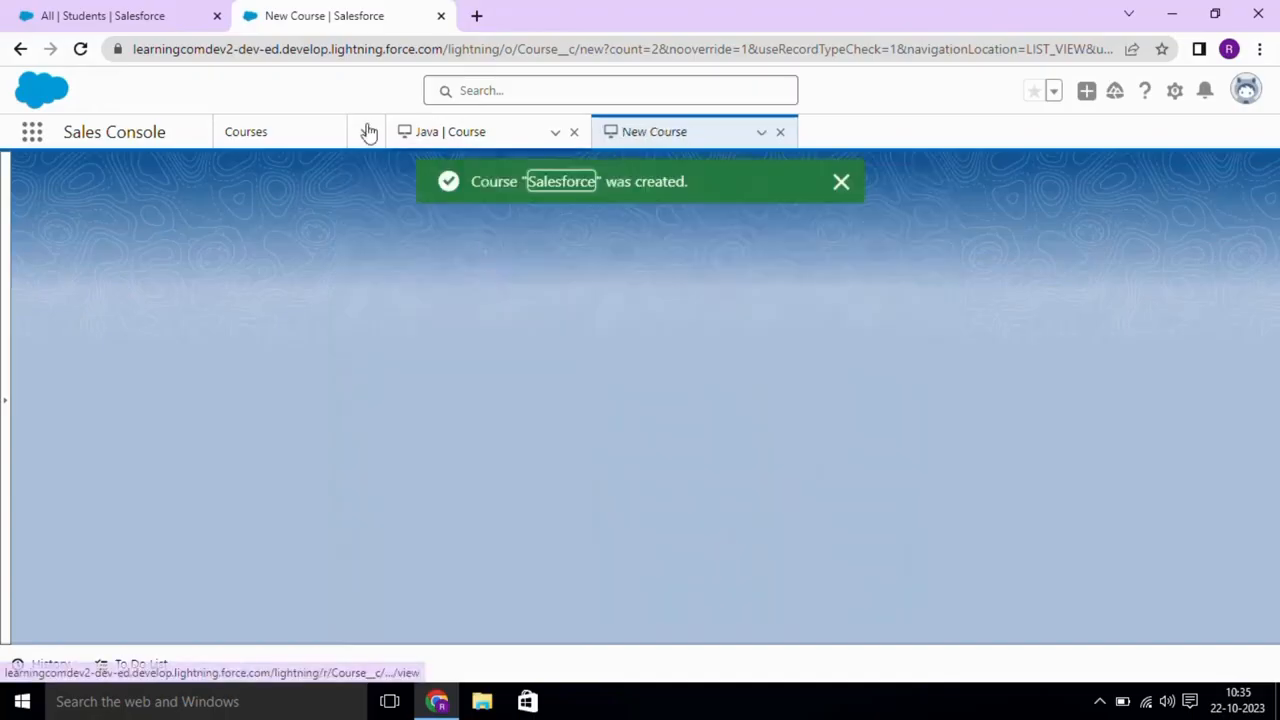
{"action": "left_click", "coordinate": [574, 132]}
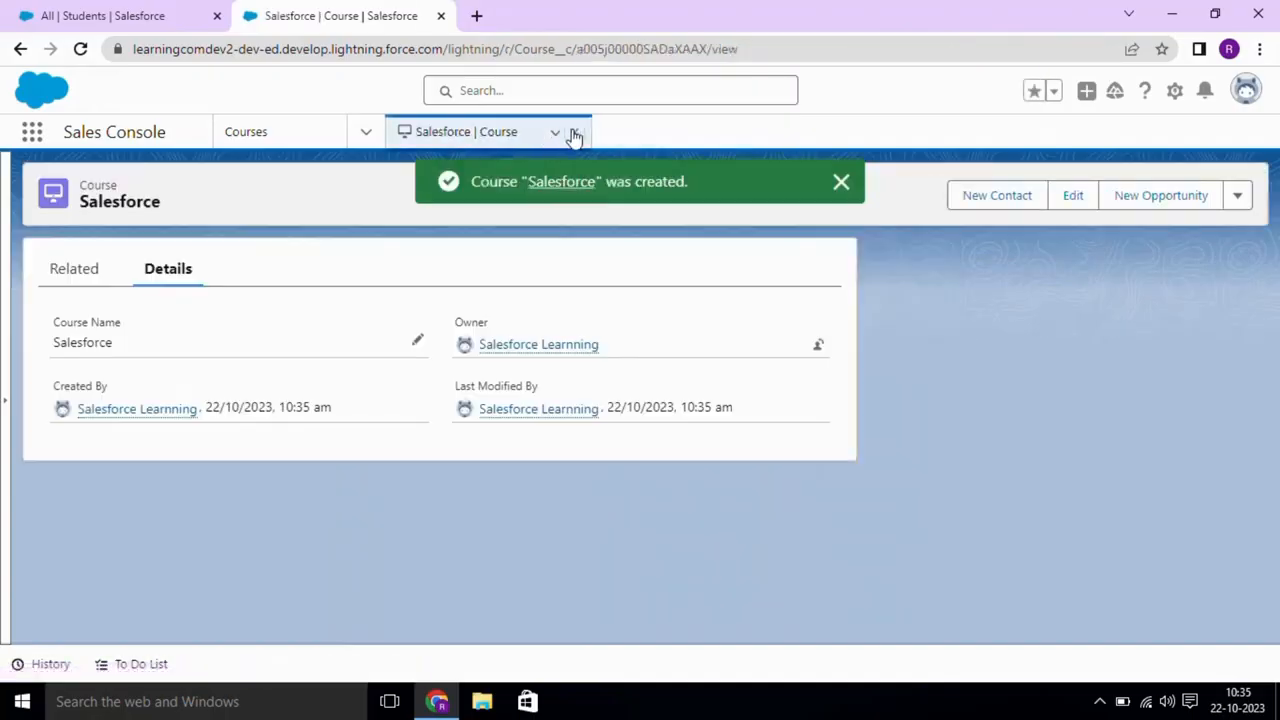
{"action": "left_click", "coordinate": [575, 133]}
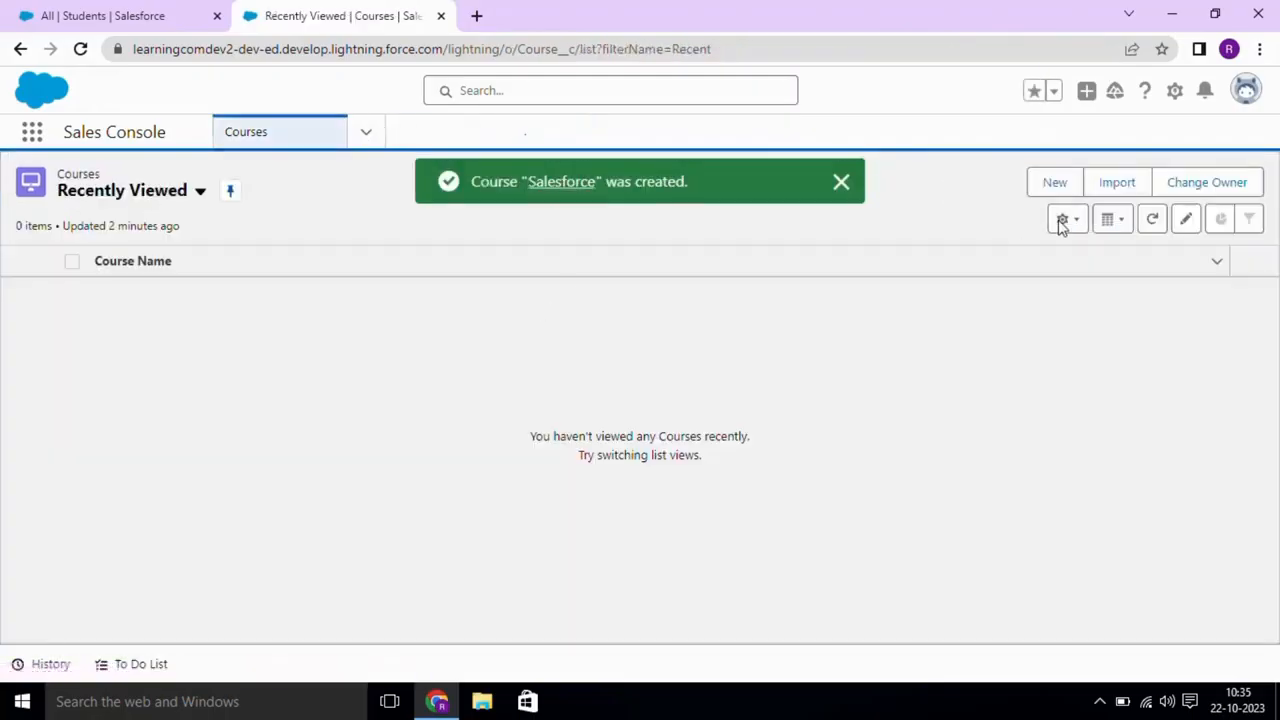
- Switch the Courses list view to All Courses, then return to the All Students list
{"action": "left_click", "coordinate": [87, 195]}
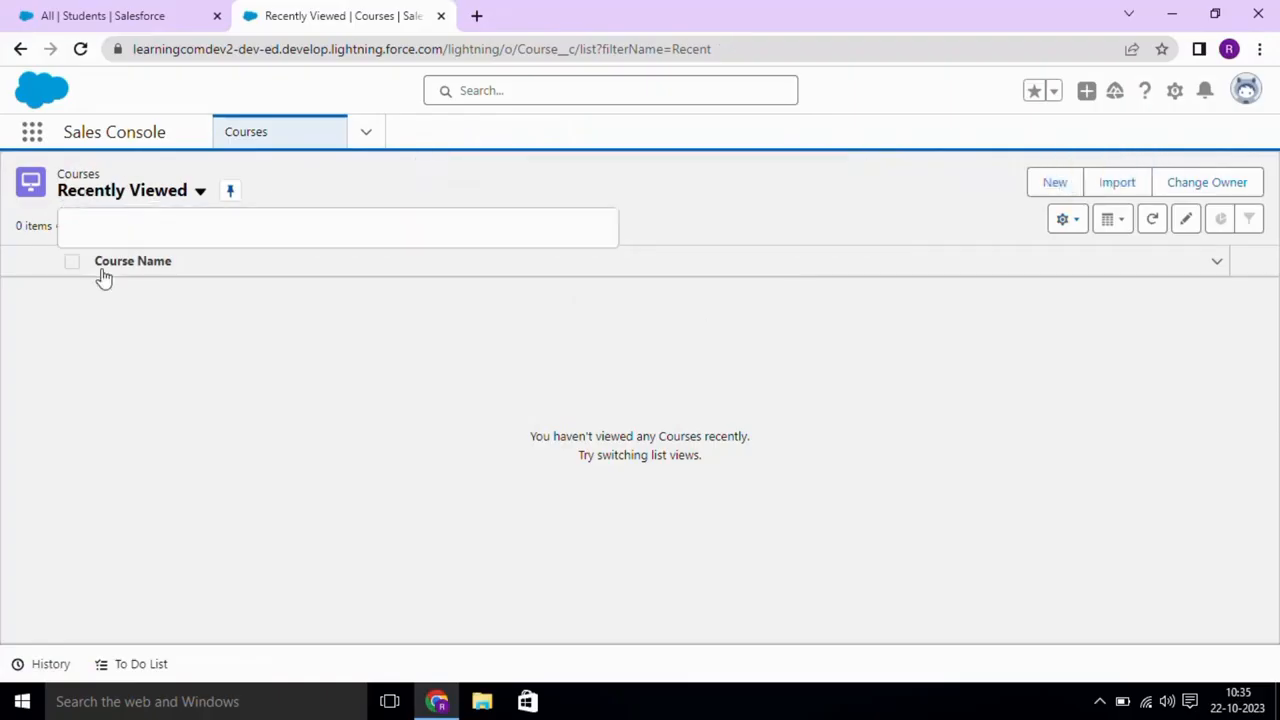
{"action": "left_click", "coordinate": [100, 259]}
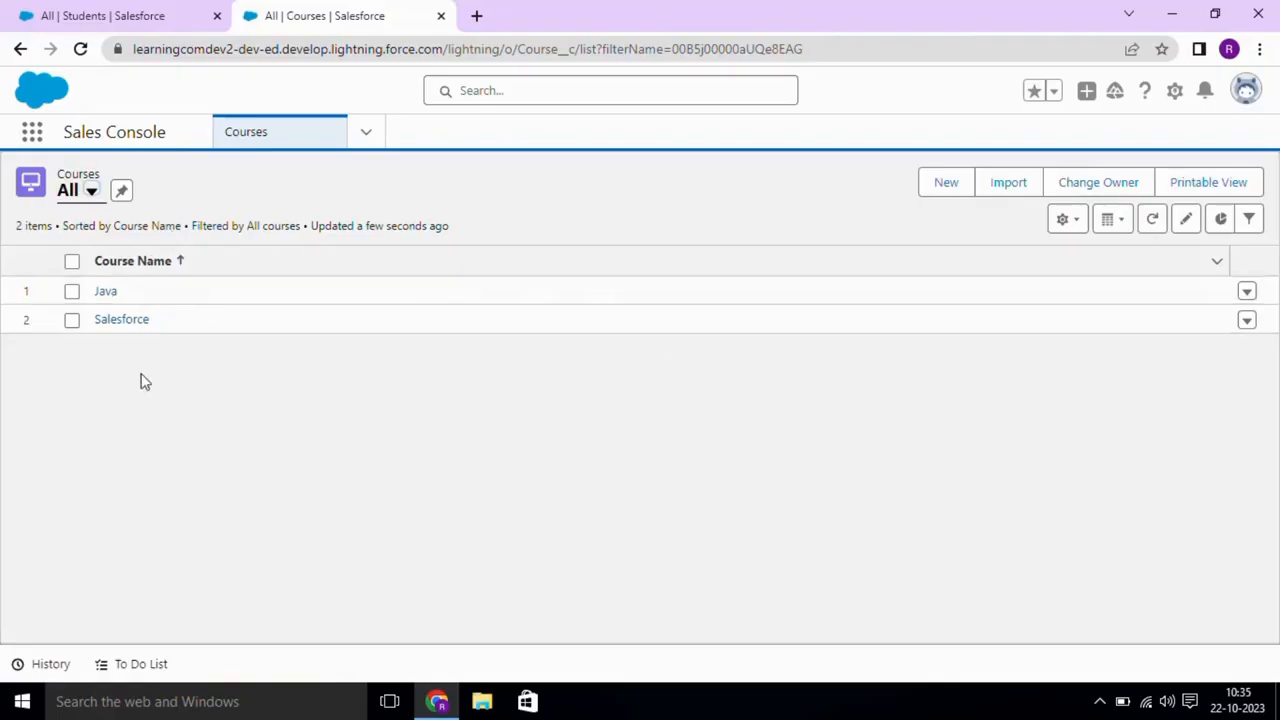
{"action": "left_click", "coordinate": [118, 14]}
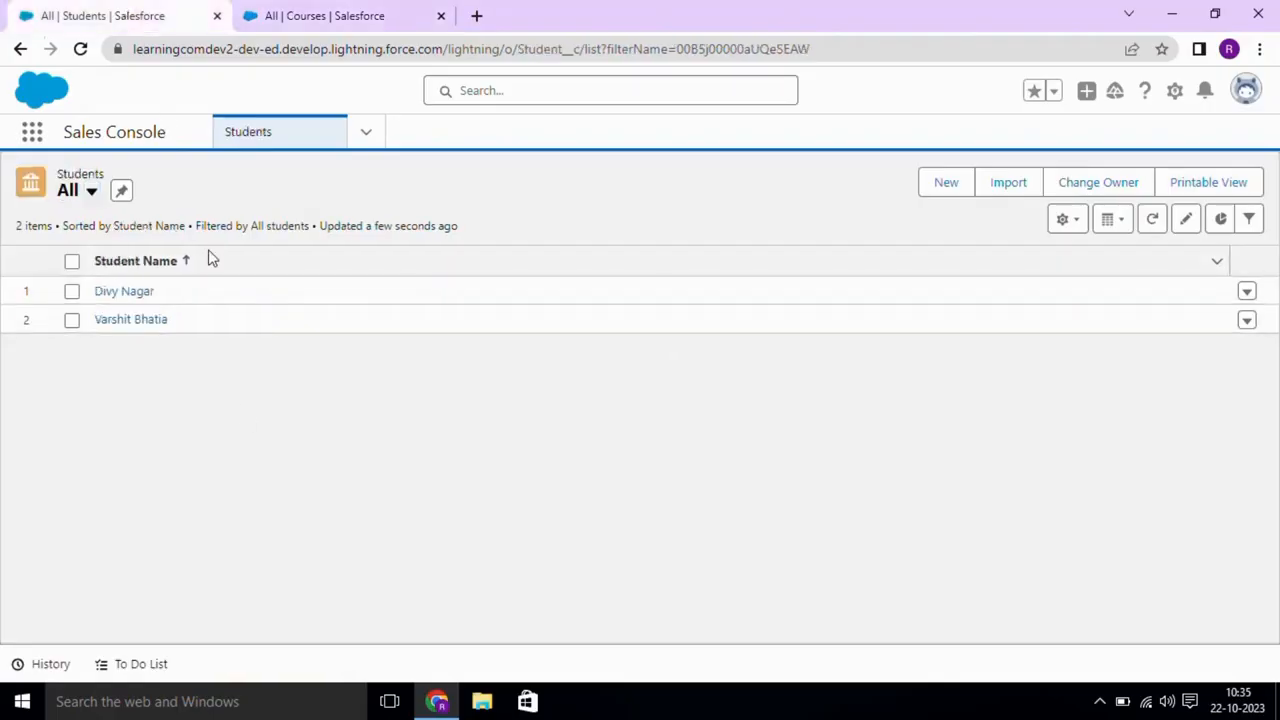
{"action": "left_click", "coordinate": [303, 10]}
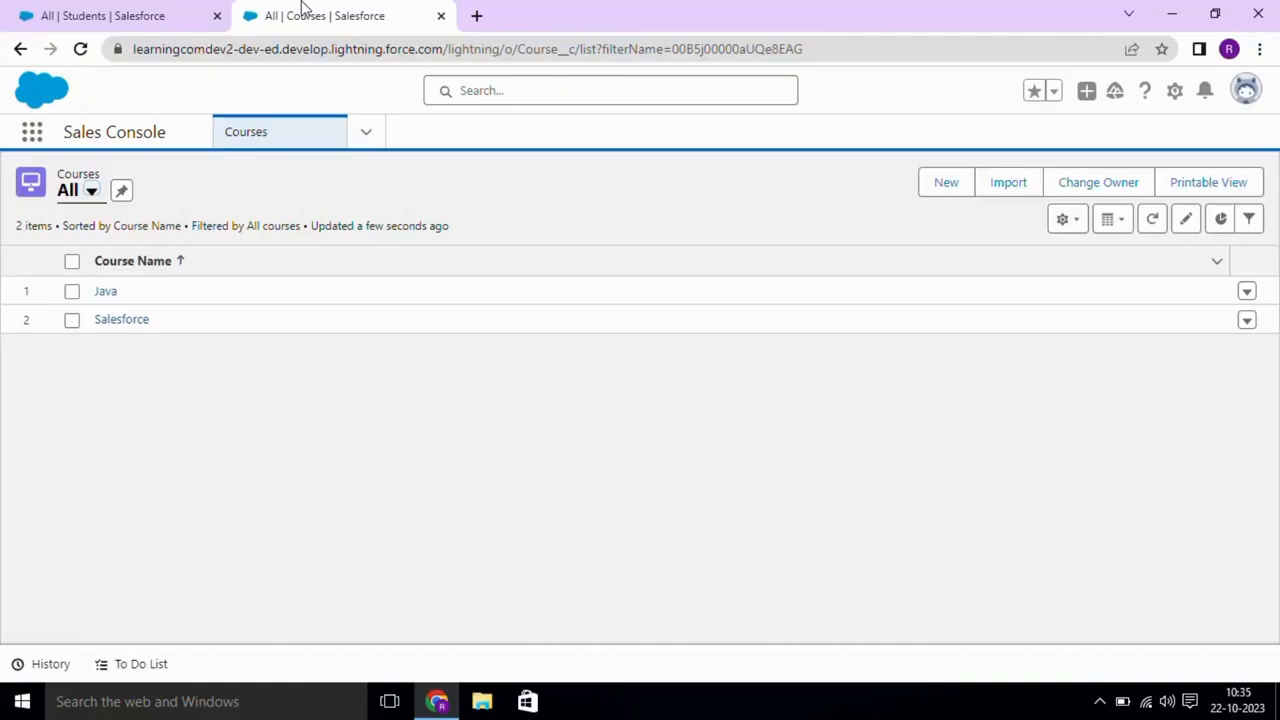
{"action": "left_click", "coordinate": [174, 12]}
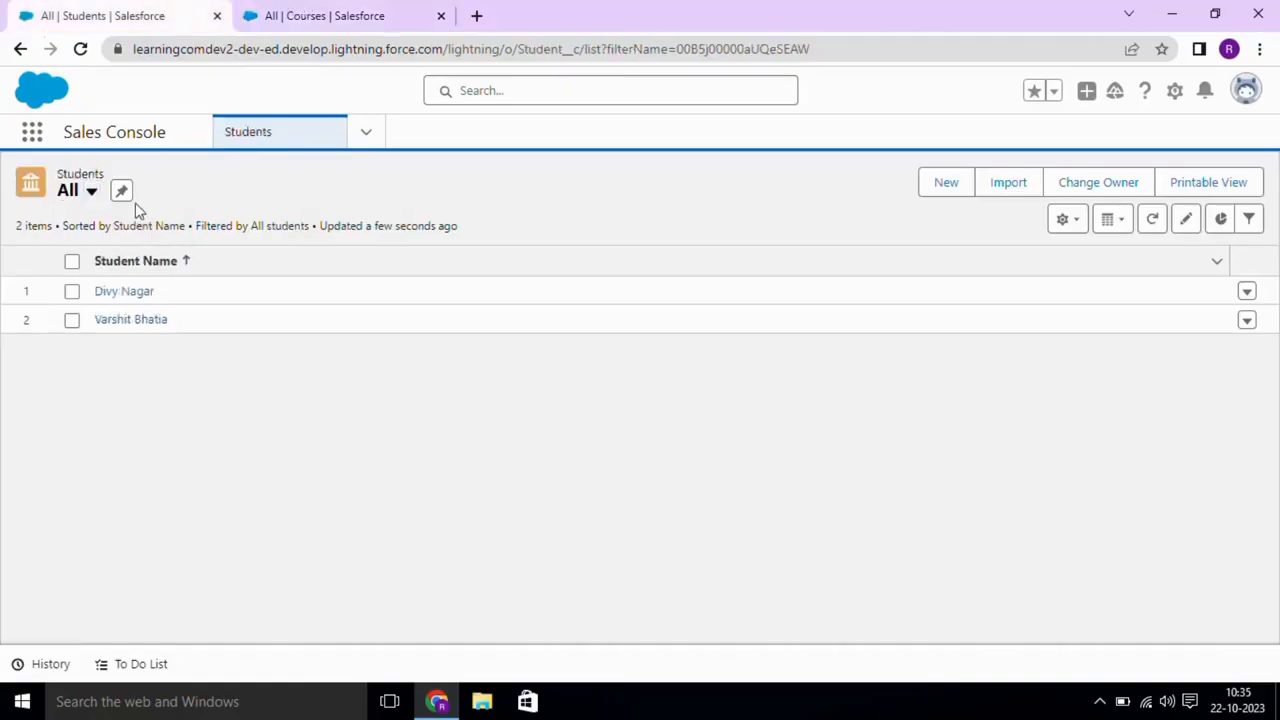
- From the first student's Related tab, create junction record Jn001 linked to the Java course
{"action": "left_click", "coordinate": [117, 292]}
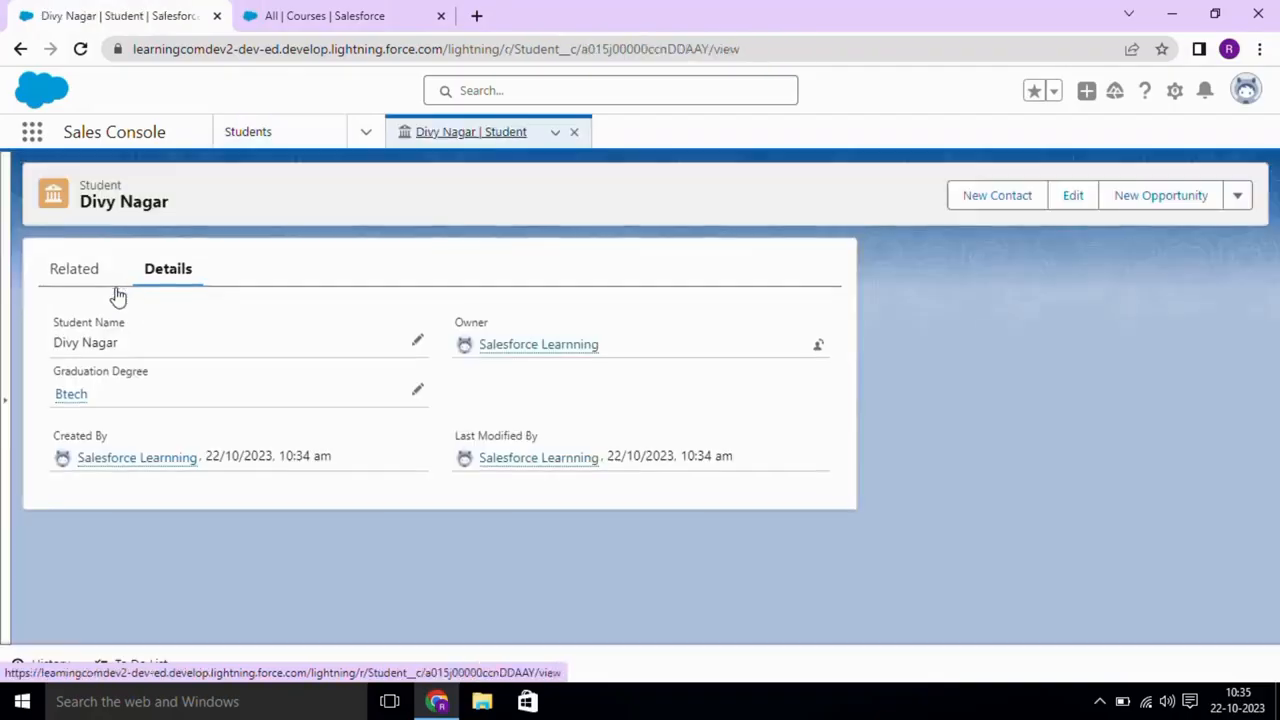
{"action": "left_click", "coordinate": [87, 279]}
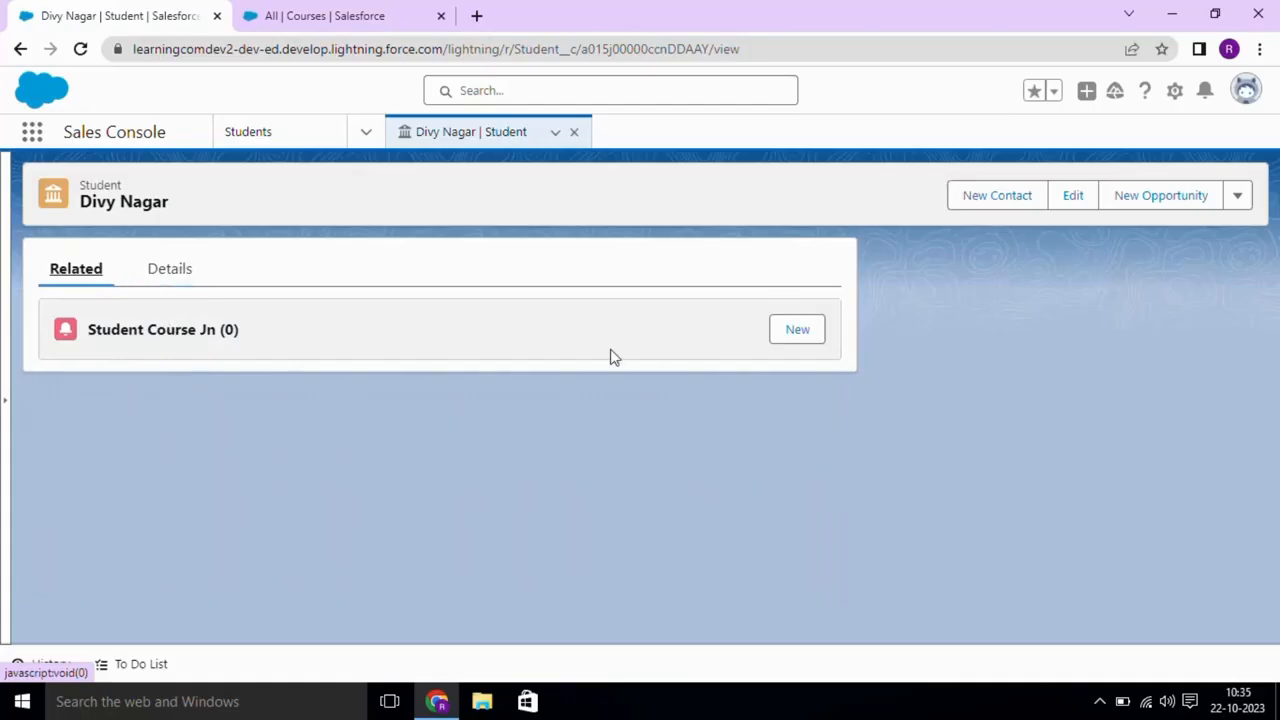
{"action": "left_click", "coordinate": [806, 343]}
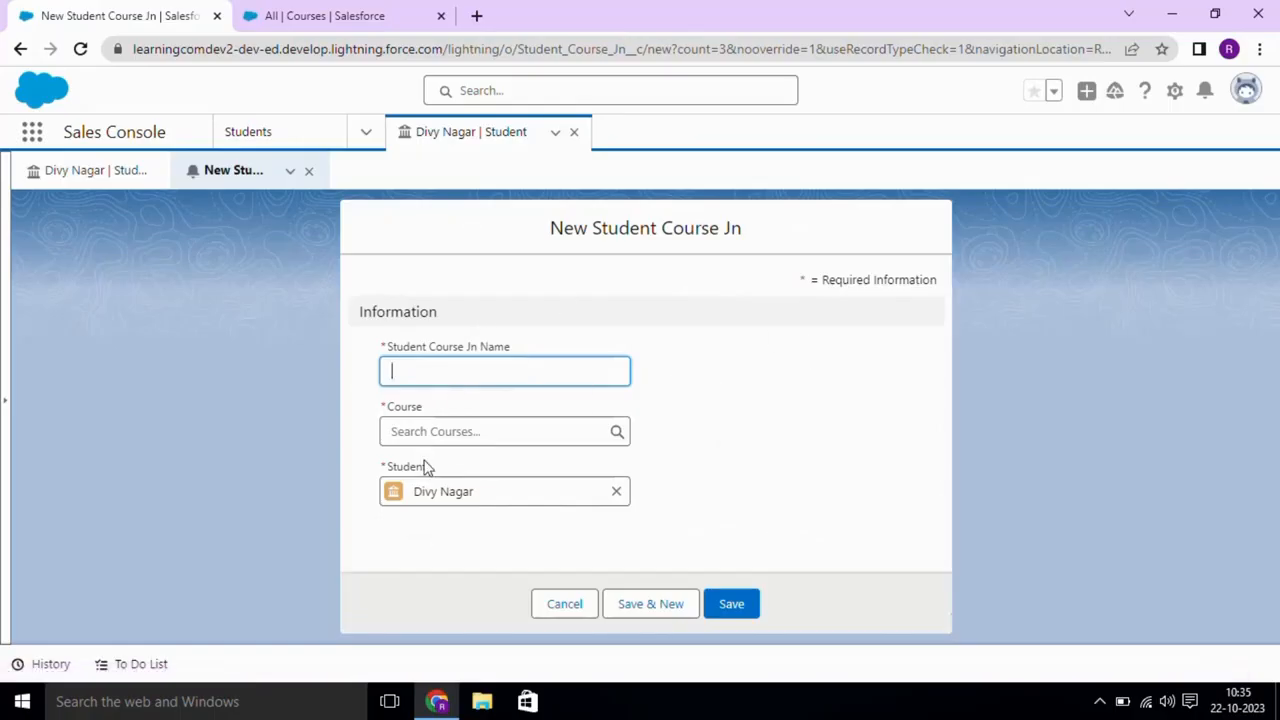
{"action": "left_click", "coordinate": [435, 370]}
{"action": "left_click", "coordinate": [515, 428]}
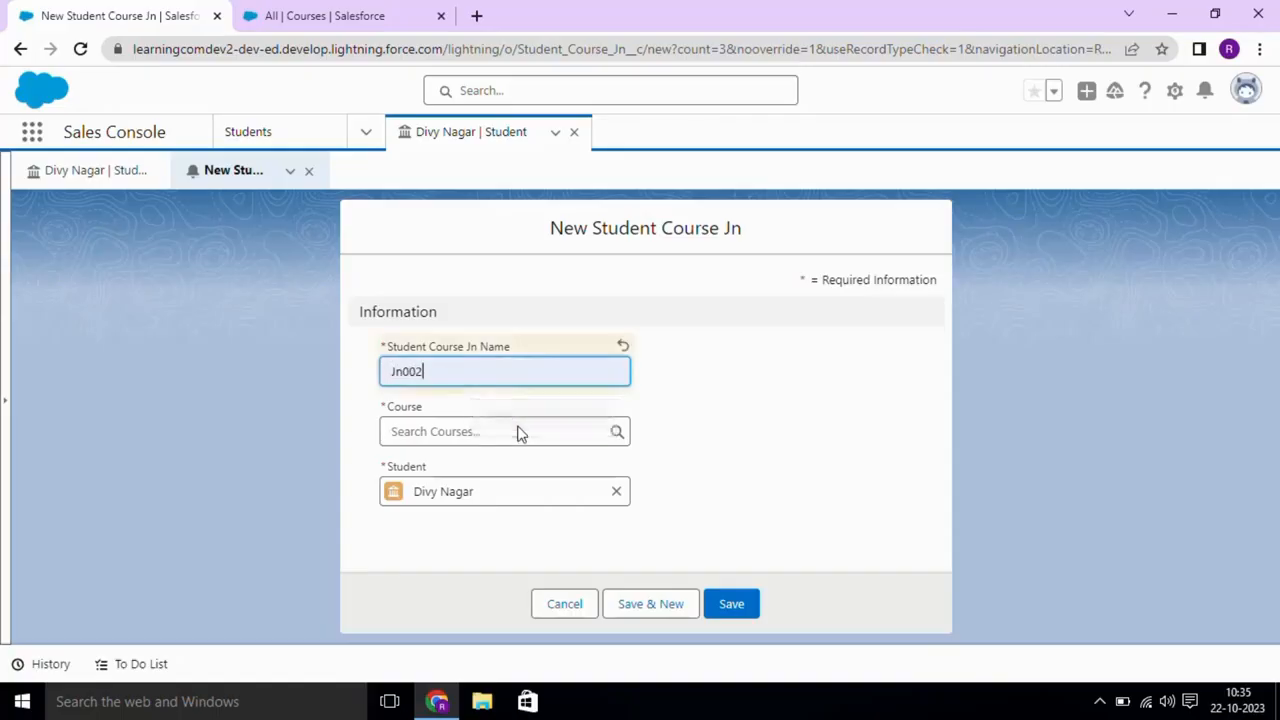
{"action": "type", "text": "1"}
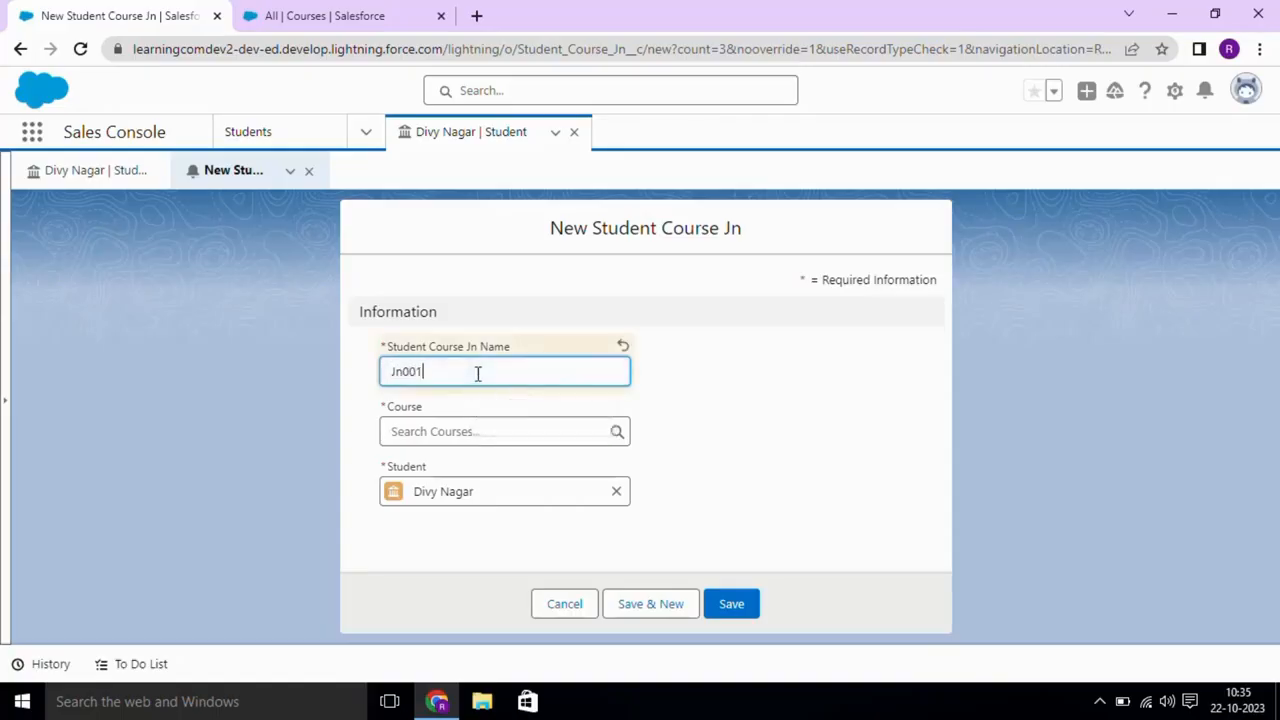
{"action": "left_click", "coordinate": [446, 431]}
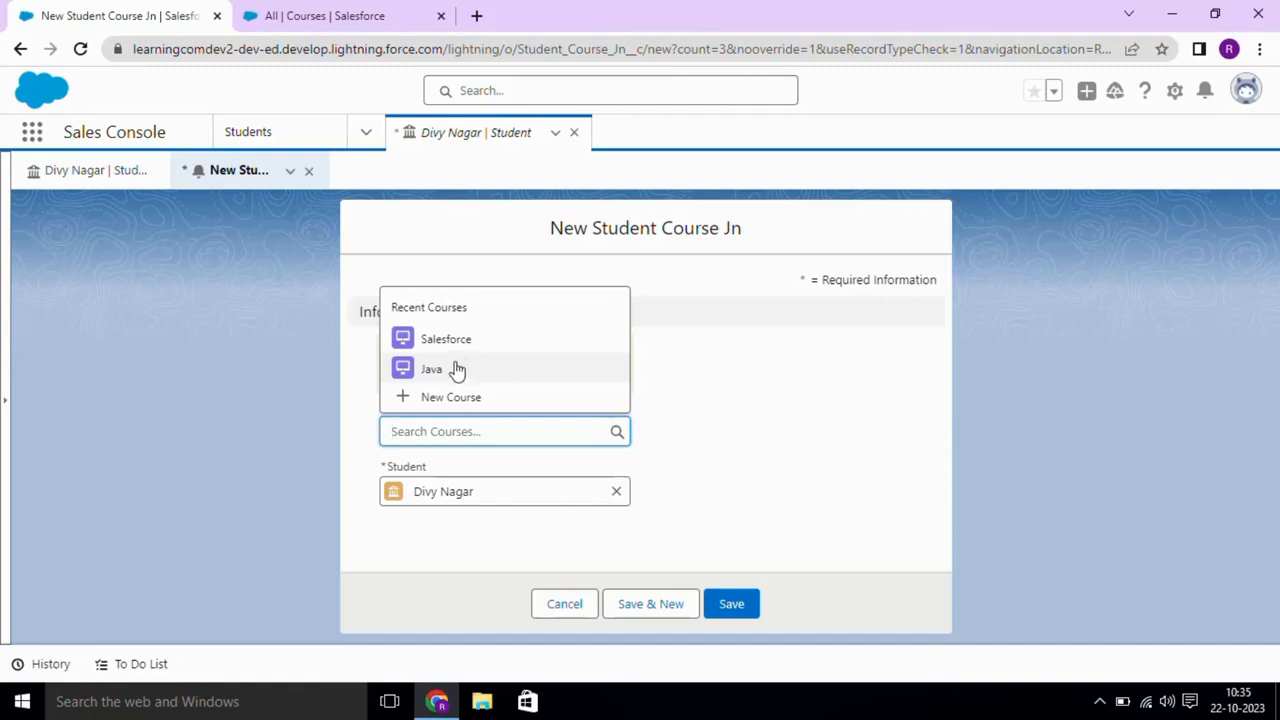
{"action": "left_click", "coordinate": [452, 369]}
{"action": "left_click", "coordinate": [740, 608]}
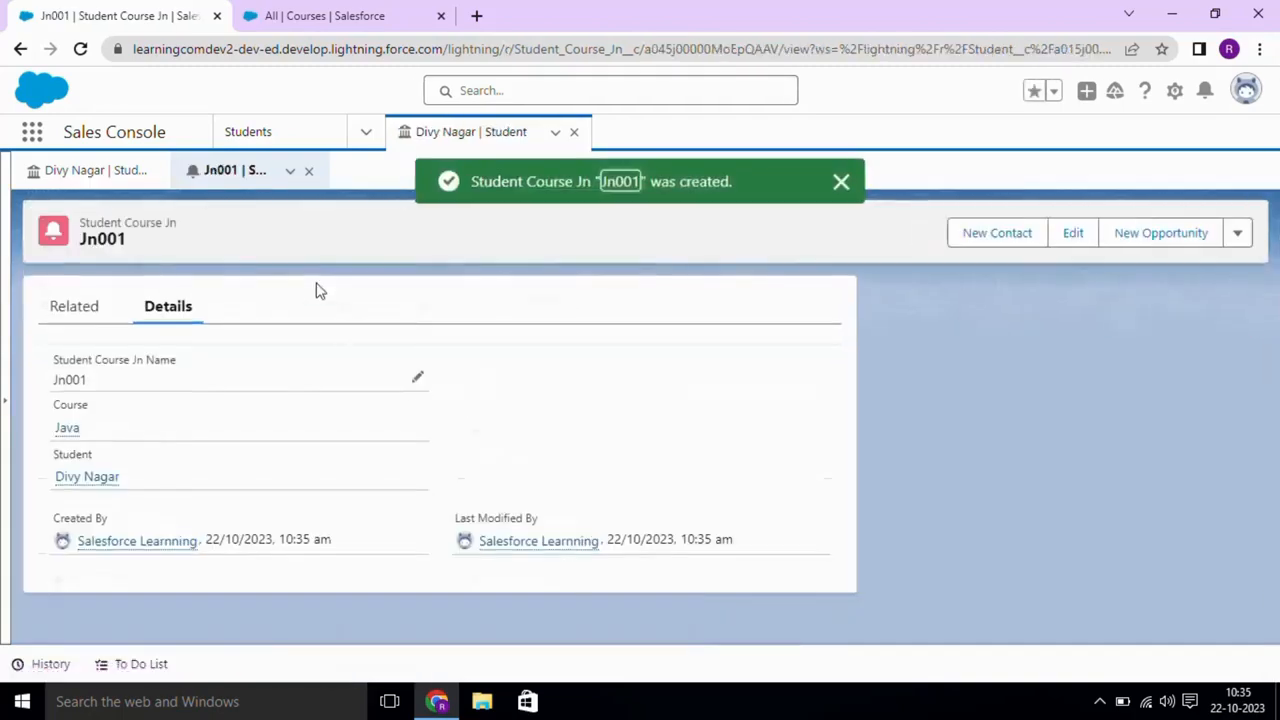
{"action": "left_click", "coordinate": [110, 184]}
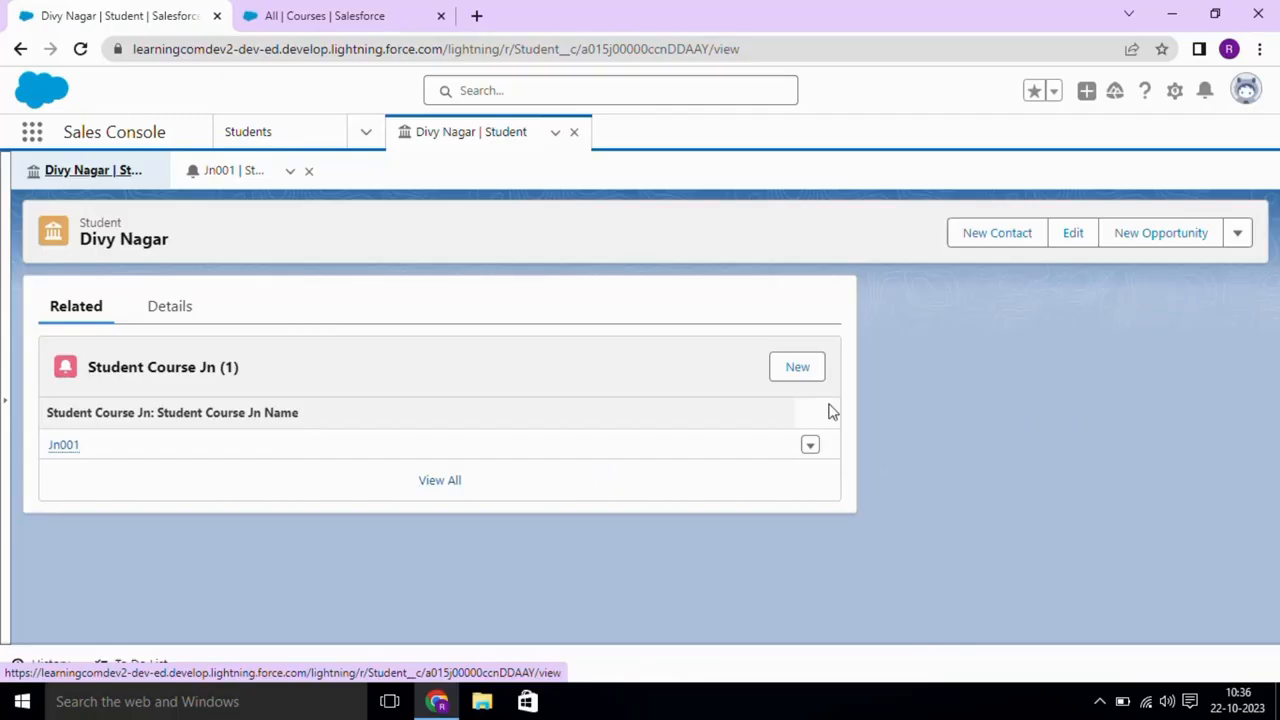
- Open the Student object's Page Layouts and edit Student Layout, scrolling down to its Related Lists
{"action": "left_click", "coordinate": [1175, 92]}
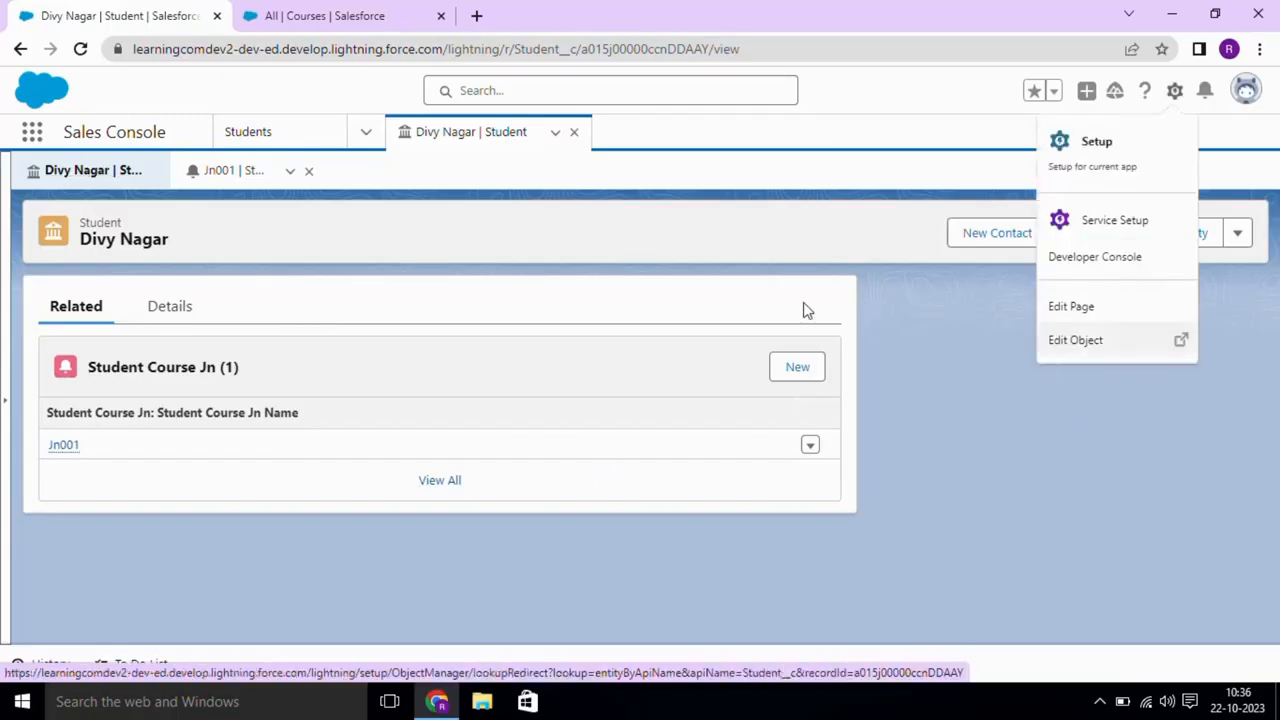
{"action": "left_click", "coordinate": [1081, 347]}
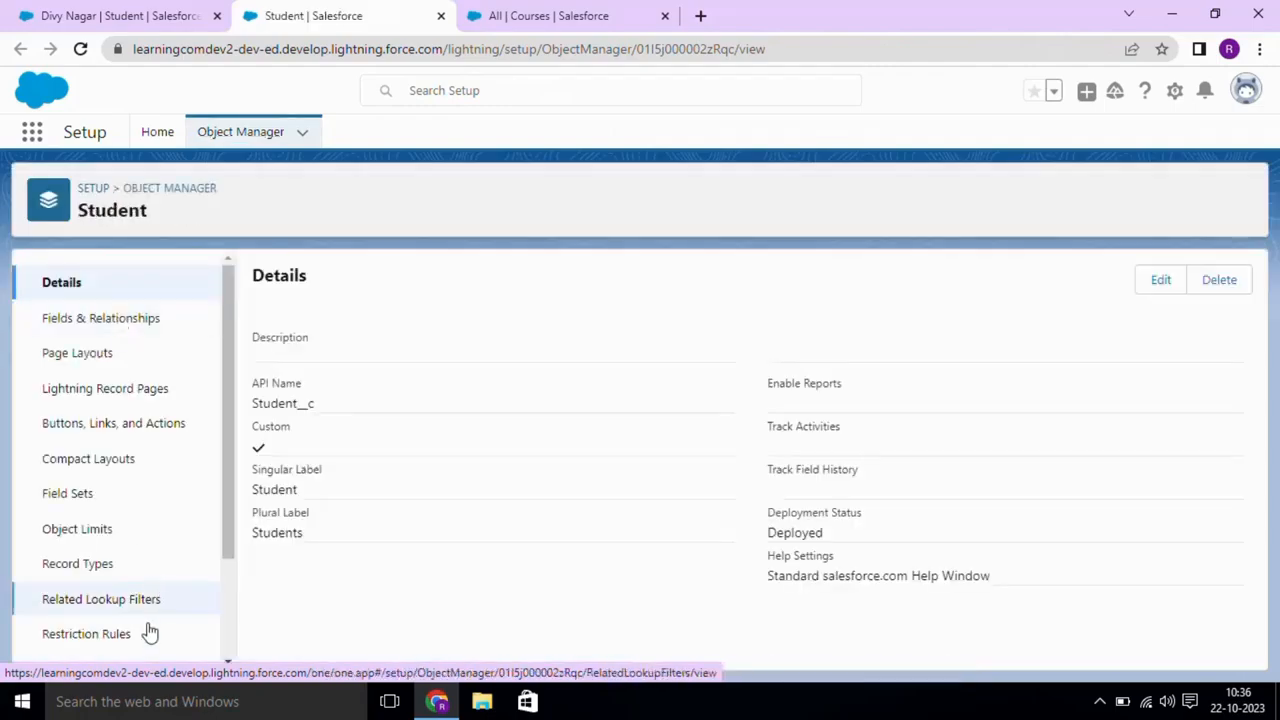
{"action": "left_click_drag", "start_coordinate": [226, 491], "coordinate": [228, 587]}
{"action": "scroll", "coordinate": [224, 583], "scroll_direction": "up", "scroll_amount": 2}
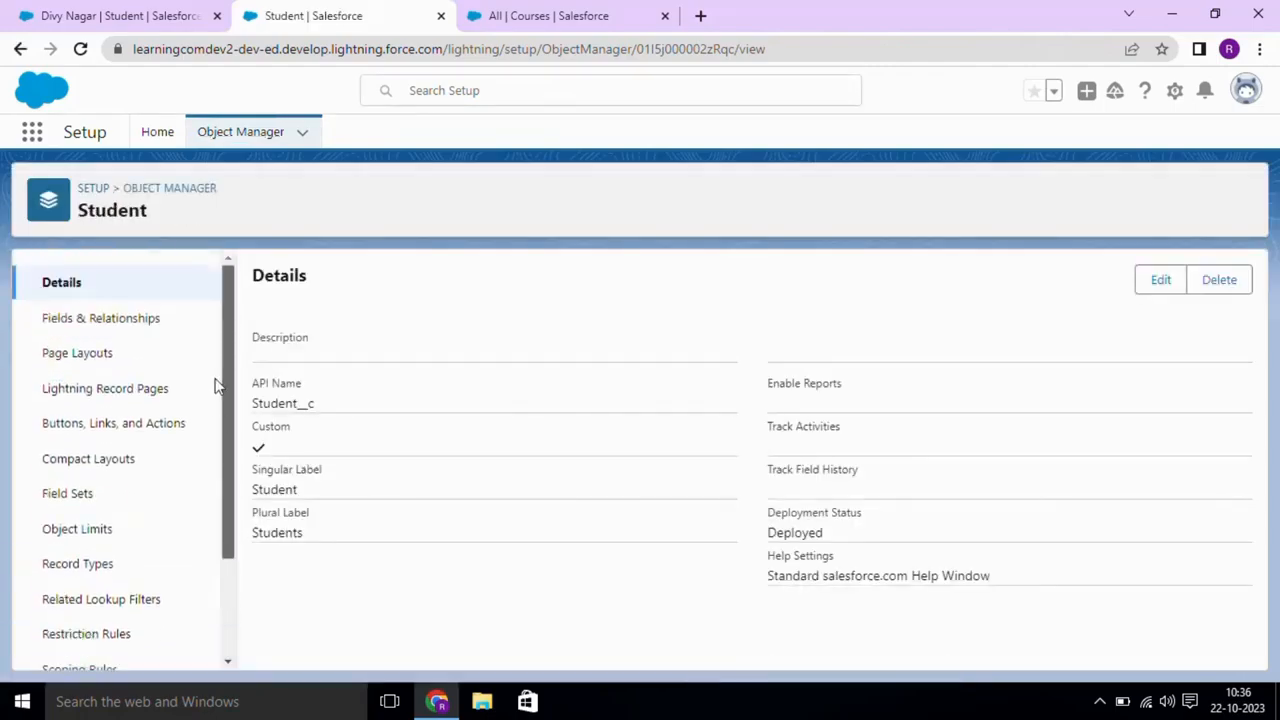
{"action": "left_click", "coordinate": [143, 352]}
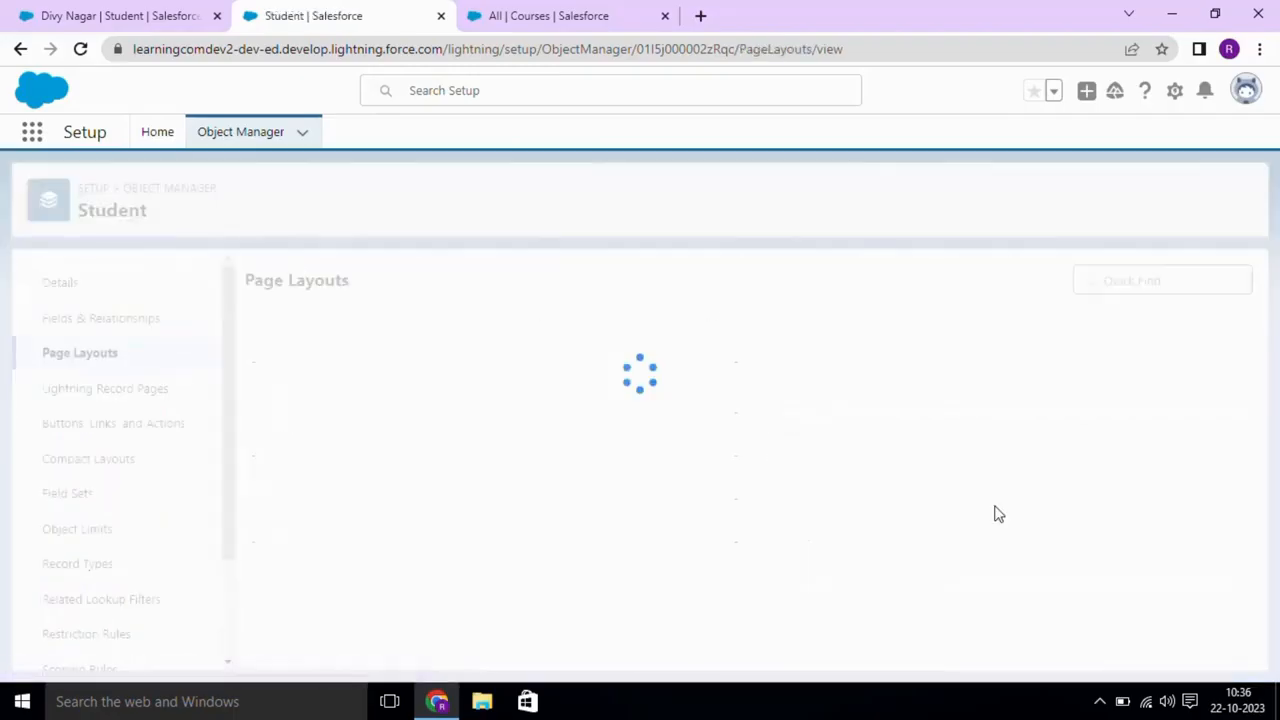
{"action": "left_click", "coordinate": [1243, 366]}
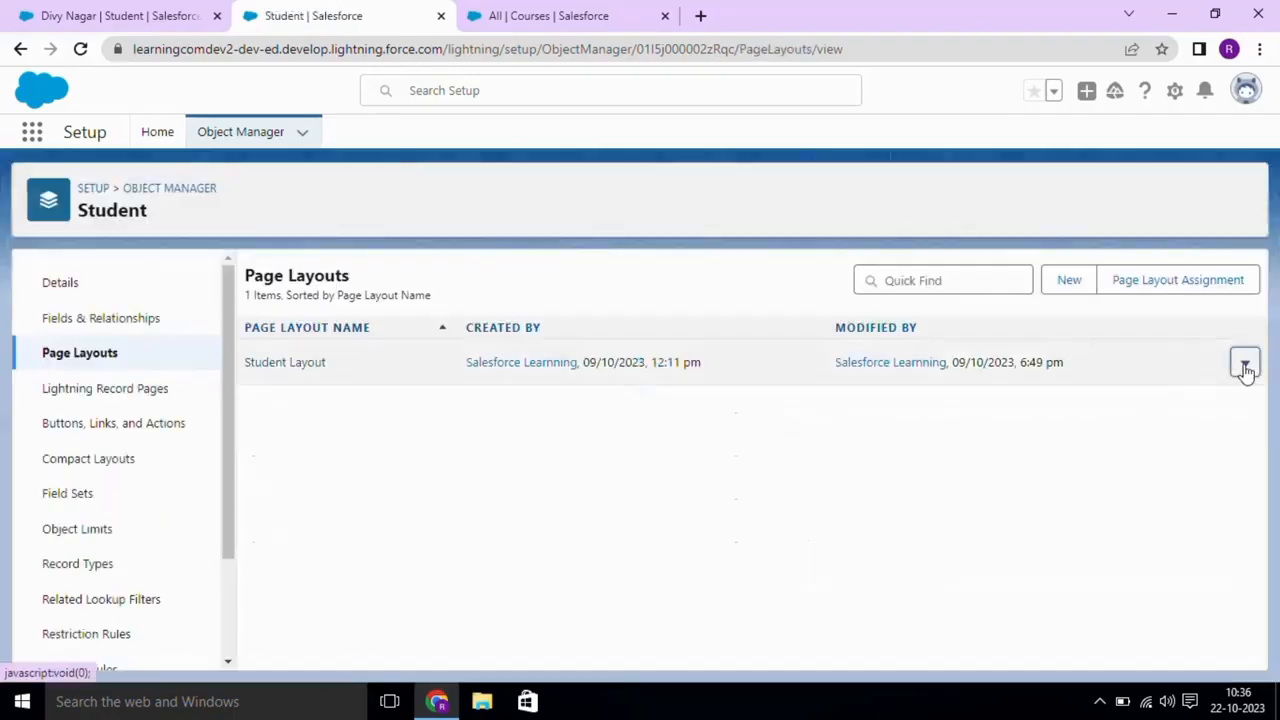
{"action": "left_click", "coordinate": [1199, 409]}
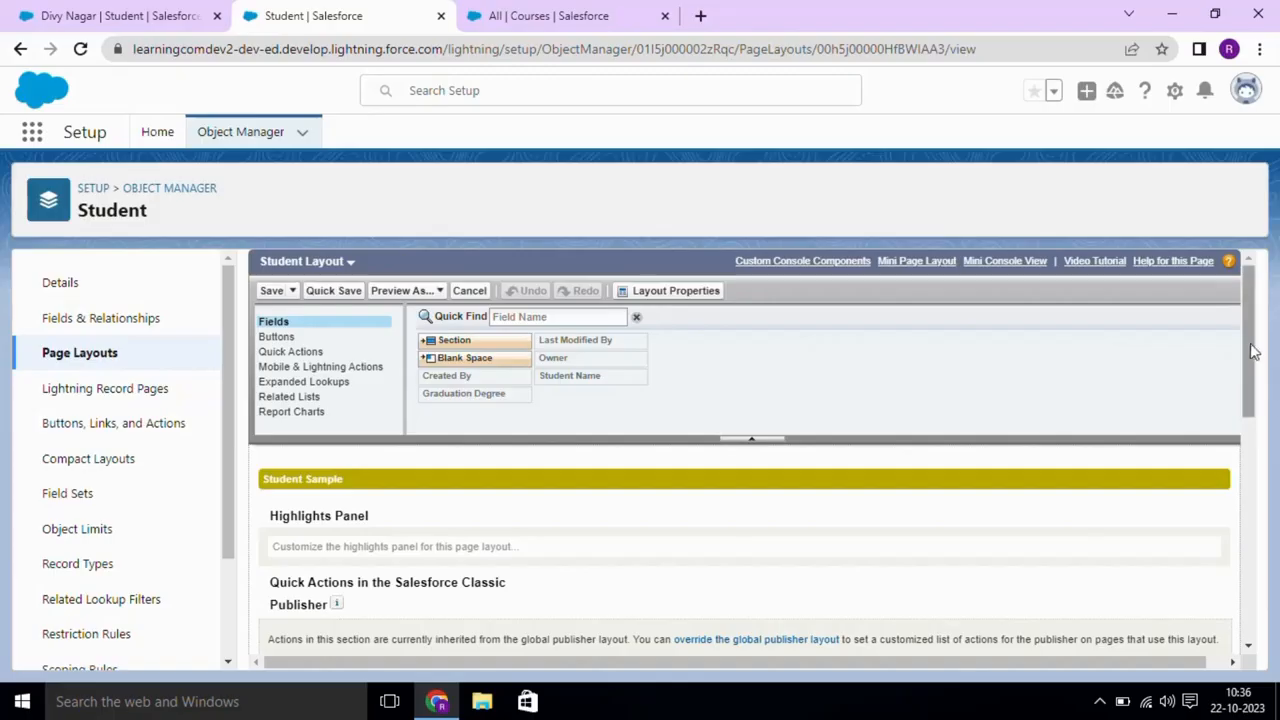
{"action": "left_click_drag", "start_coordinate": [1251, 351], "coordinate": [1257, 580]}
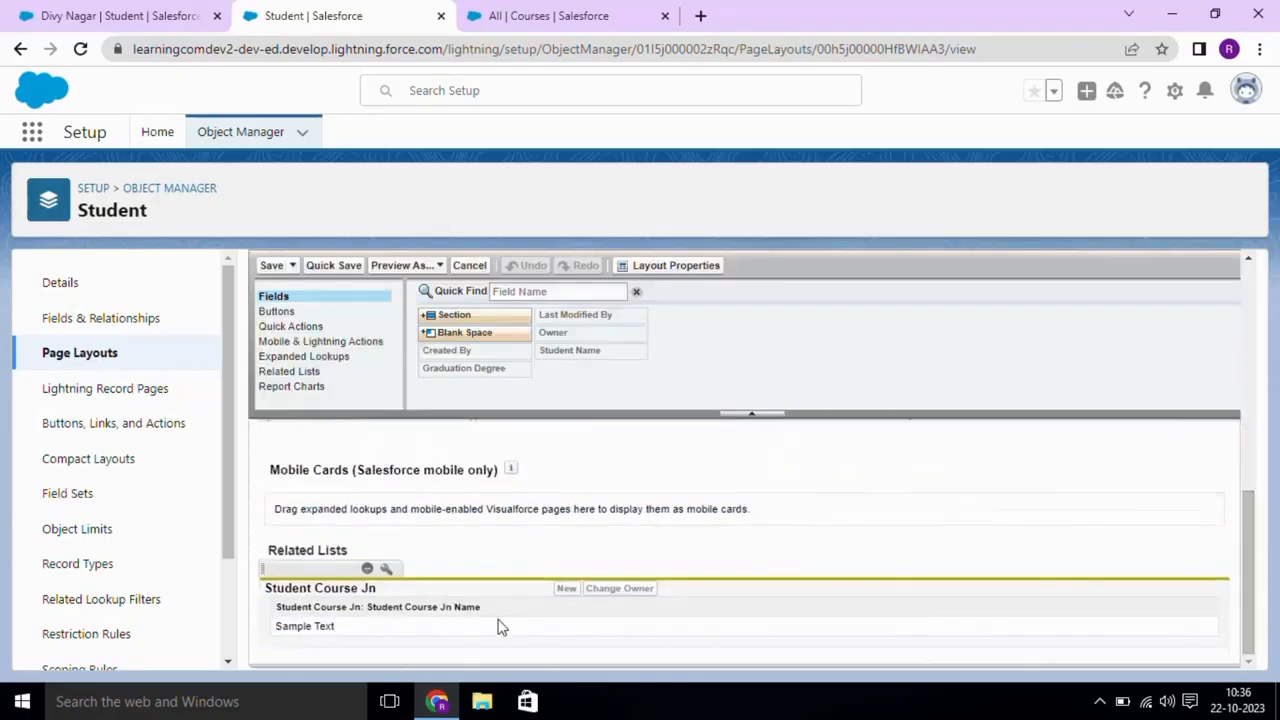
- Add Course: Course Name as a column in the Student Course Jn related list properties
{"action": "left_click", "coordinate": [386, 570]}
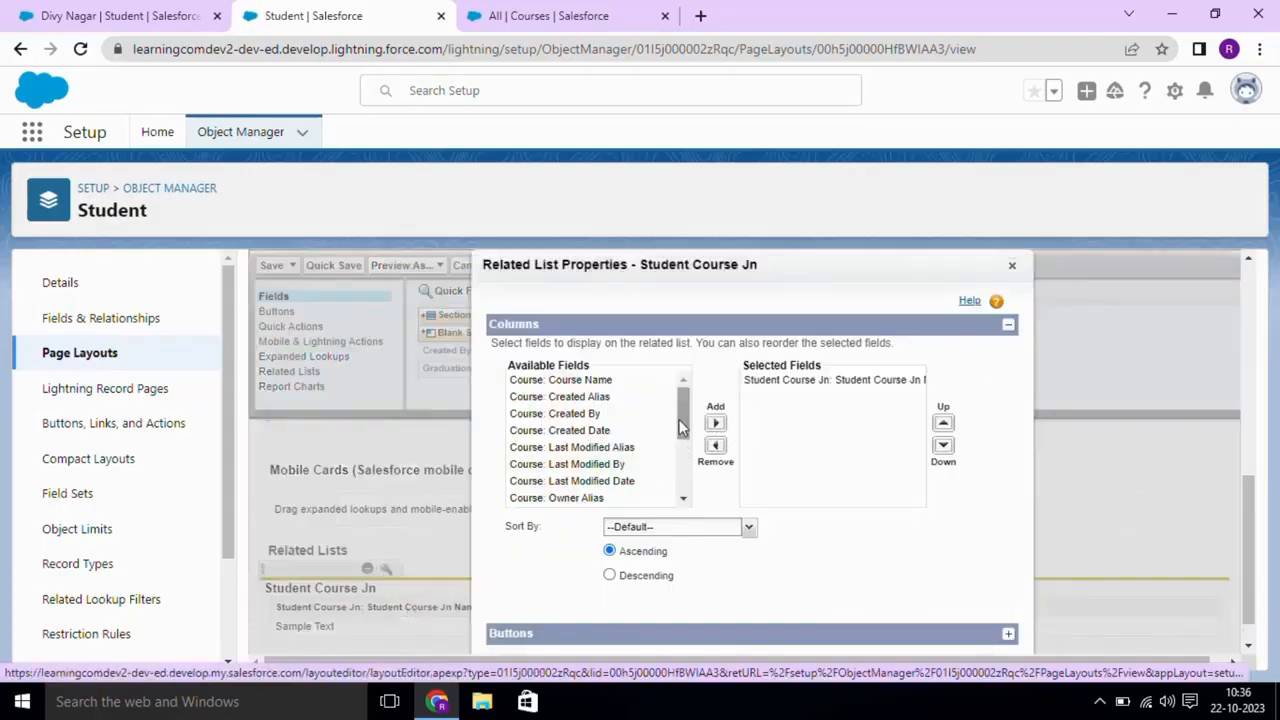
{"action": "scroll", "coordinate": [679, 425], "scroll_direction": "down", "scroll_amount": 1}
{"action": "left_click_drag", "start_coordinate": [679, 427], "coordinate": [682, 392]}
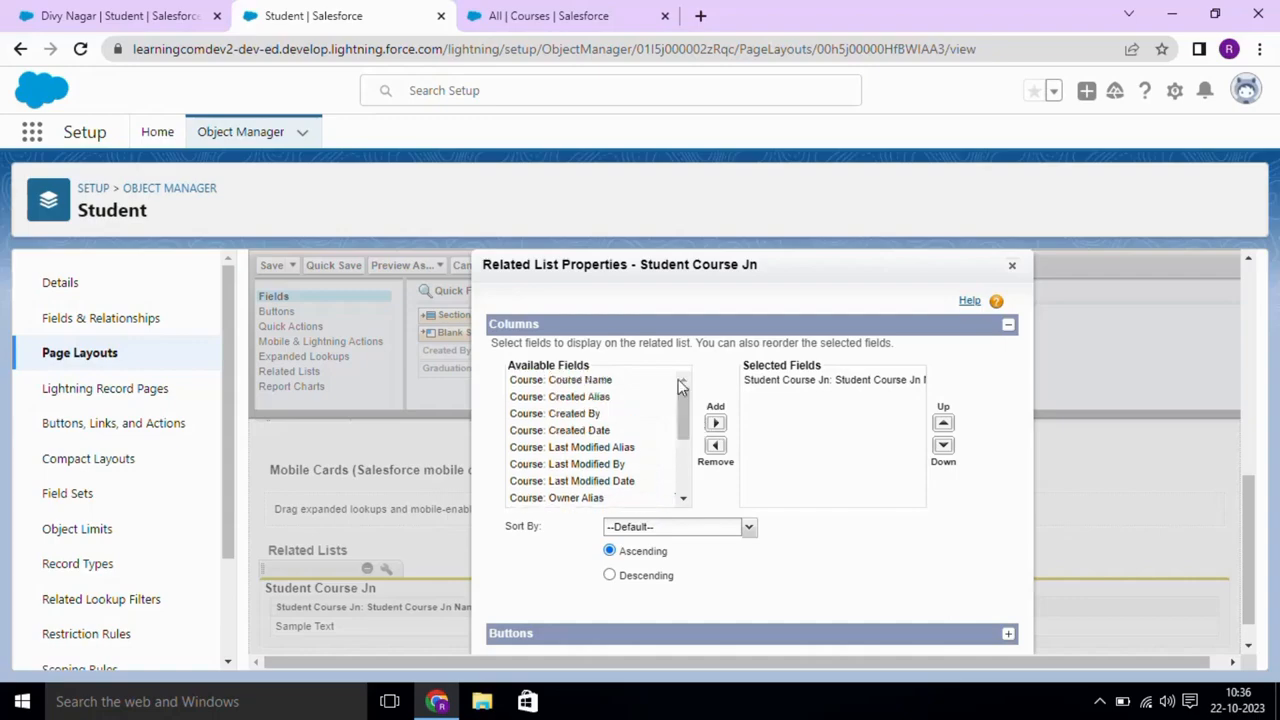
{"action": "left_click", "coordinate": [626, 382]}
{"action": "left_click", "coordinate": [715, 425]}
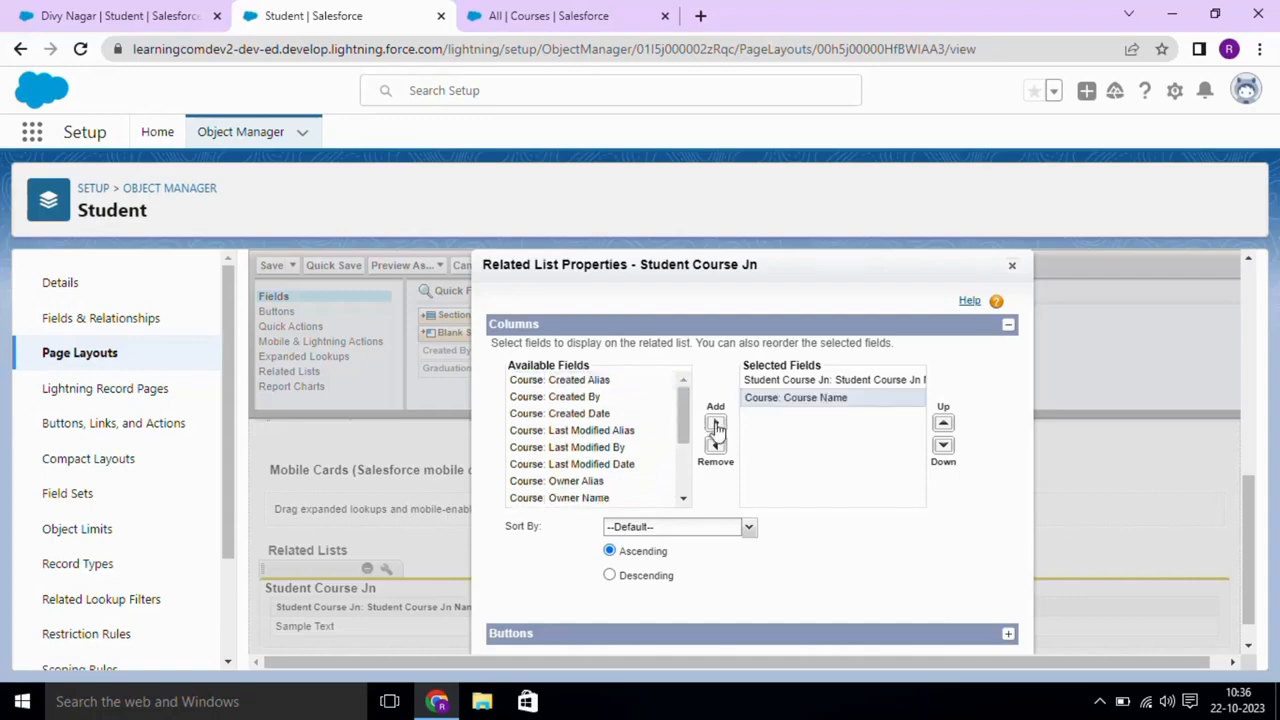
{"action": "left_click_drag", "start_coordinate": [684, 437], "coordinate": [679, 485]}
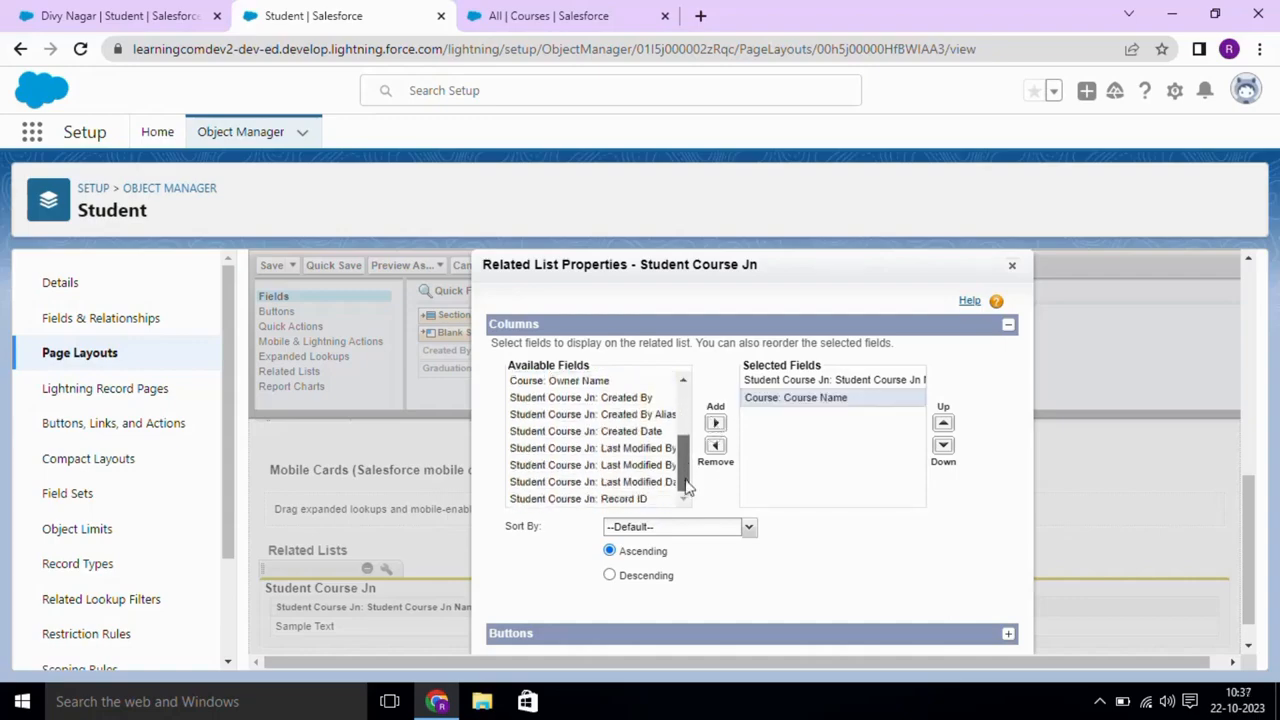
{"action": "left_click", "coordinate": [635, 378]}
{"action": "left_click", "coordinate": [635, 400]}
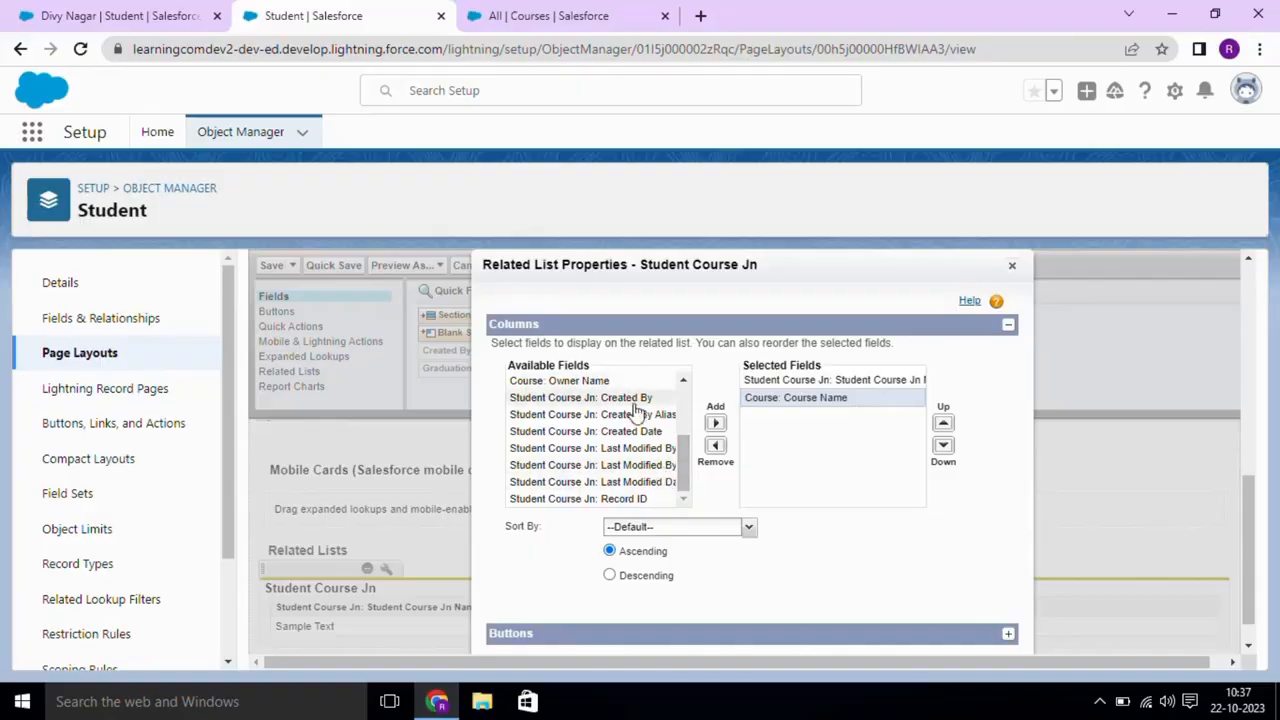
{"action": "left_click_drag", "start_coordinate": [680, 468], "coordinate": [674, 413]}
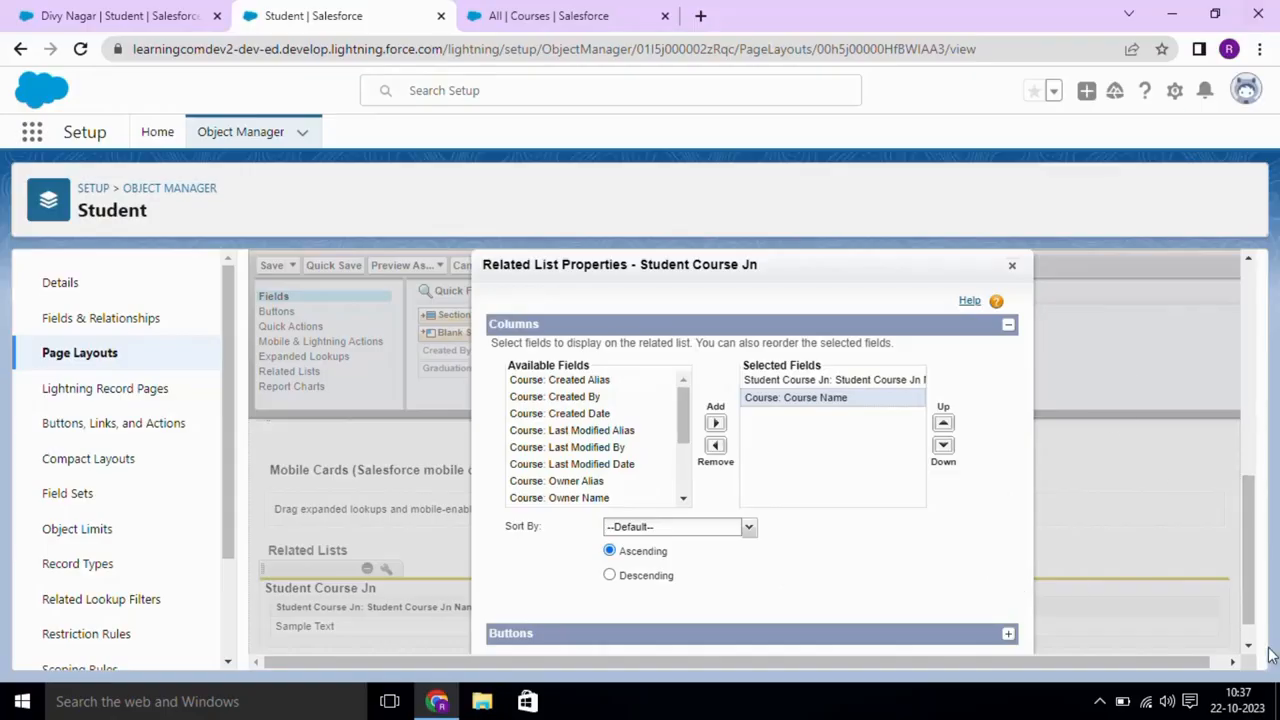
{"action": "mouse_move", "coordinate": [1248, 624]}
{"action": "left_mouse_down"}
{"action": "mouse_move", "coordinate": [1250, 652]}
{"action": "mouse_move", "coordinate": [1210, 664]}
{"action": "mouse_move", "coordinate": [1222, 664]}
{"action": "mouse_move", "coordinate": [1249, 572]}
{"action": "mouse_move", "coordinate": [1248, 630]}
{"action": "left_mouse_up"}
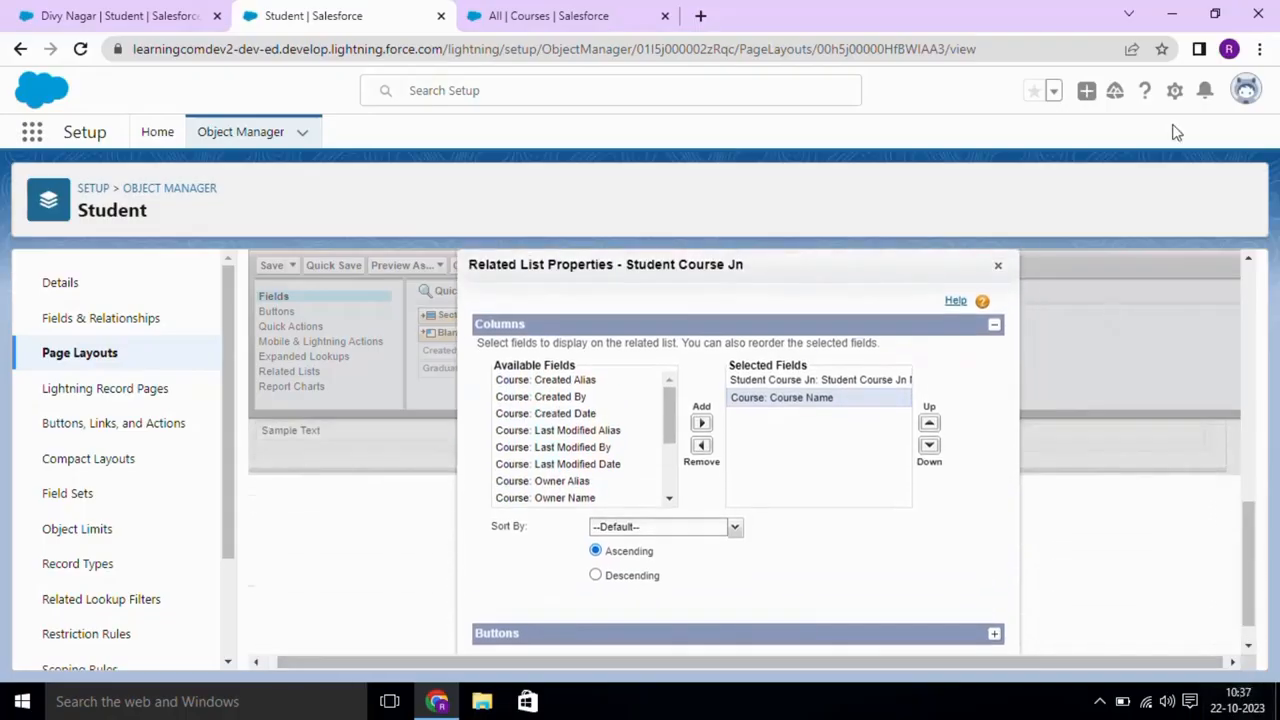
- Set browser zoom to 90%, confirm the related list properties, and save Student Layout
{"action": "left_click", "coordinate": [1260, 49]}
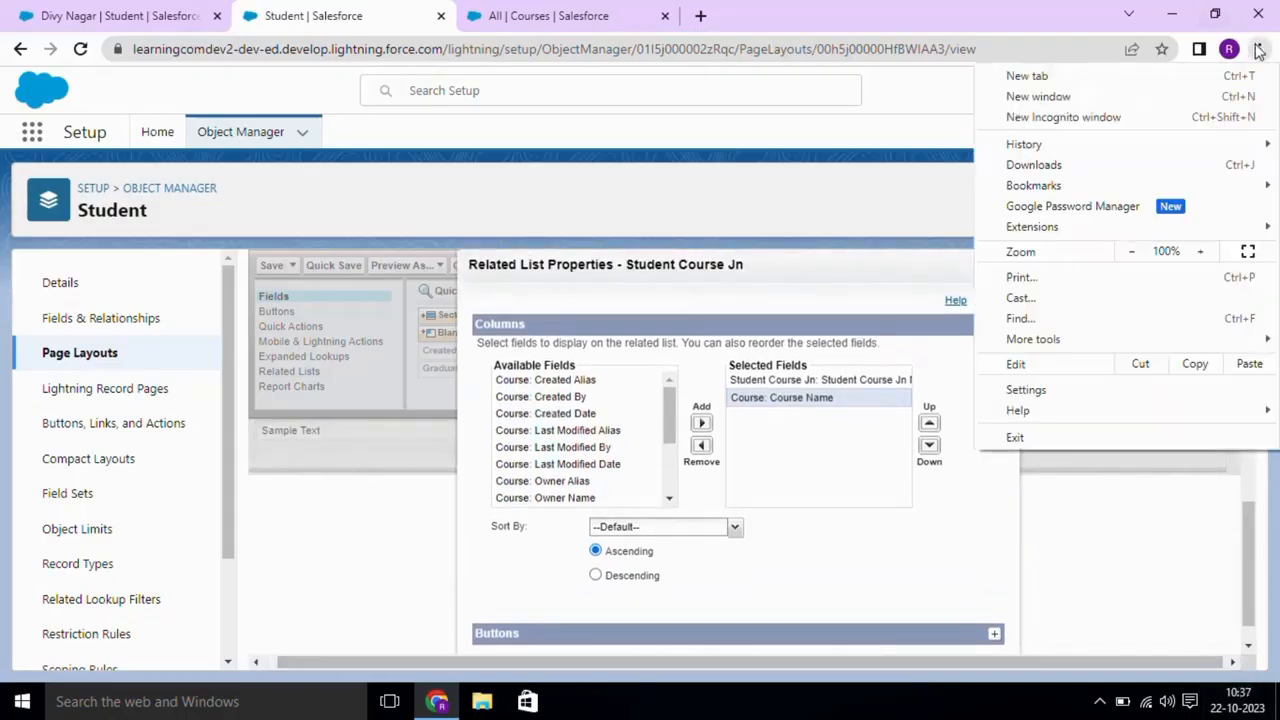
{"action": "left_click", "coordinate": [1134, 252]}
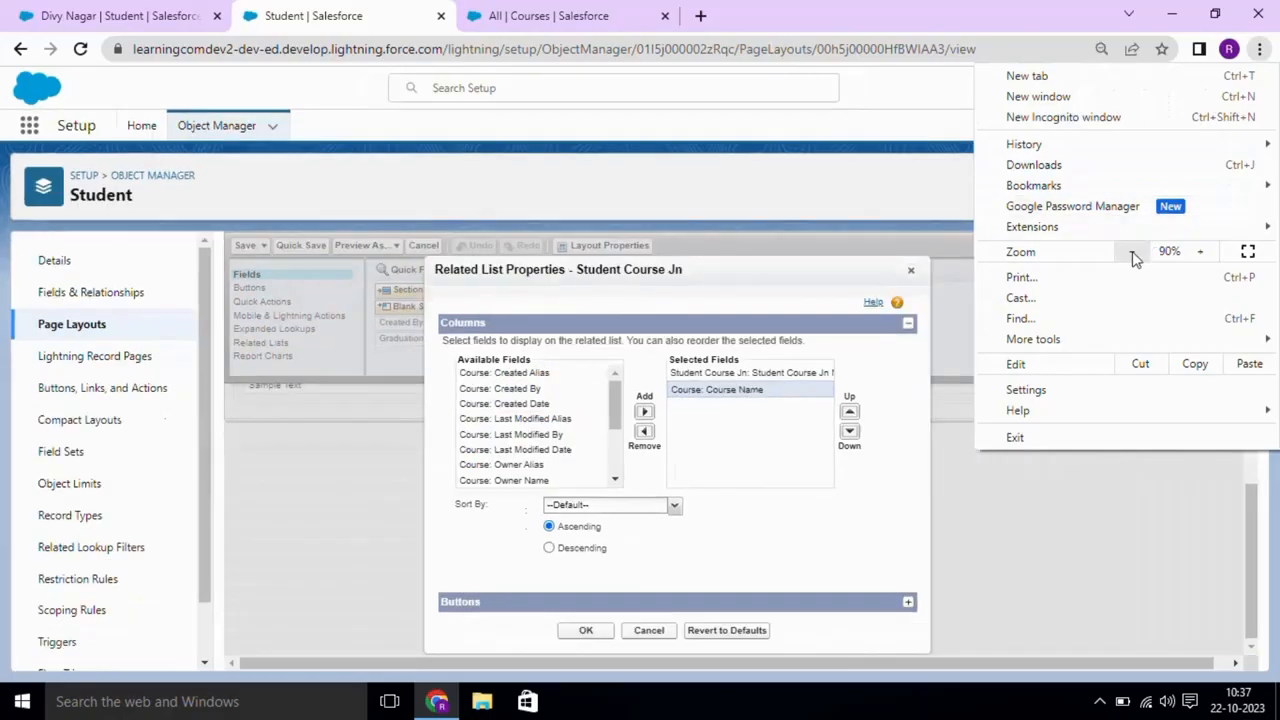
{"action": "left_click", "coordinate": [603, 632]}
{"action": "left_click", "coordinate": [603, 632]}
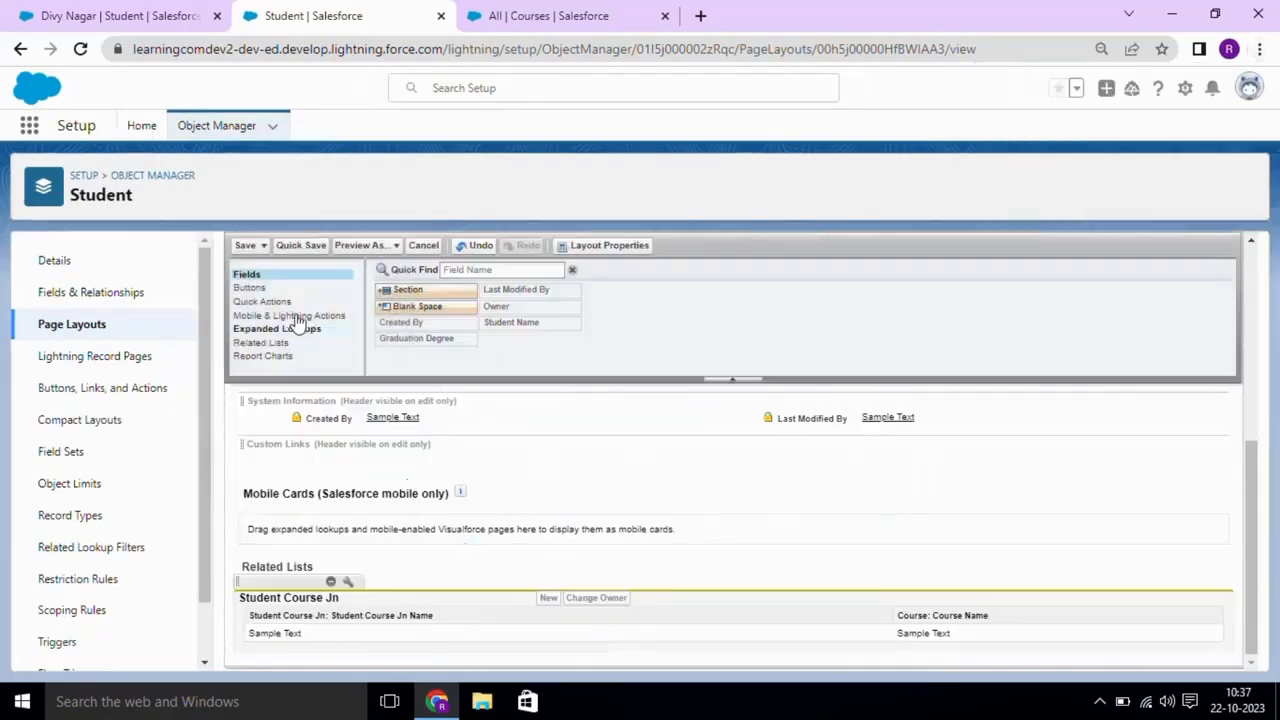
{"action": "left_click", "coordinate": [250, 246]}
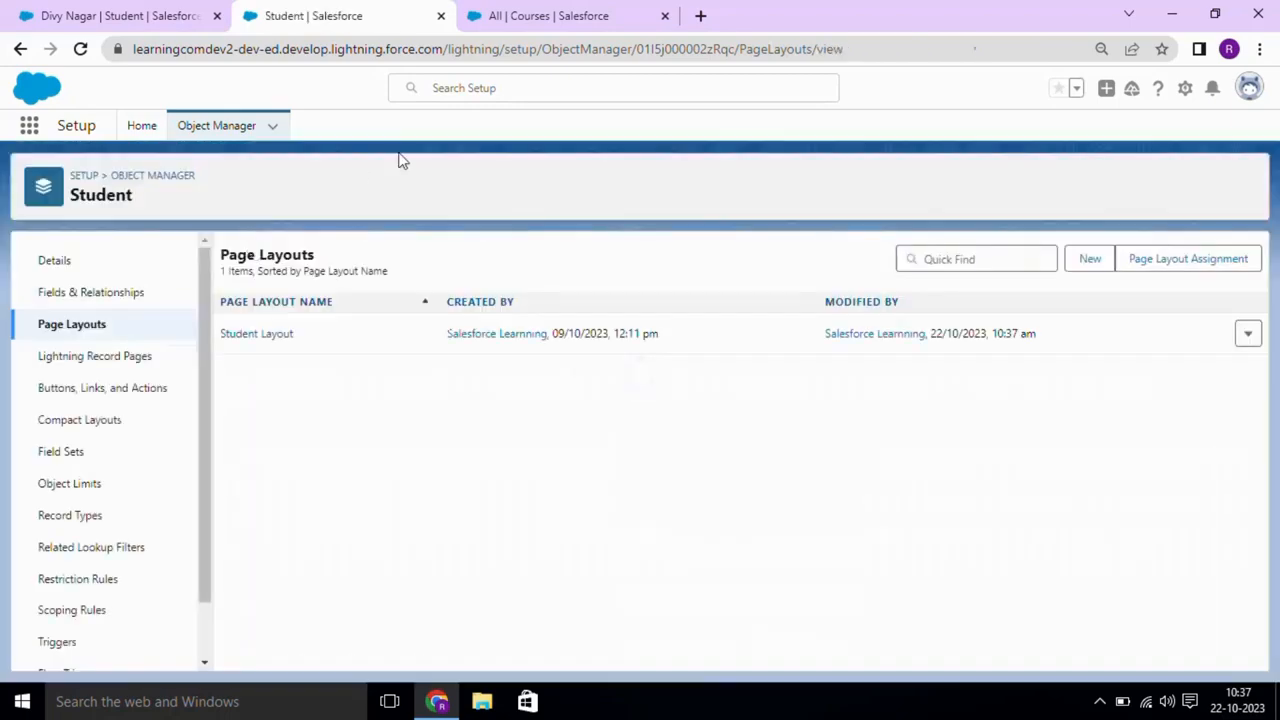
- Reload the student record and check its Student Course Jn list for the Course Name column
{"action": "left_click", "coordinate": [115, 15]}
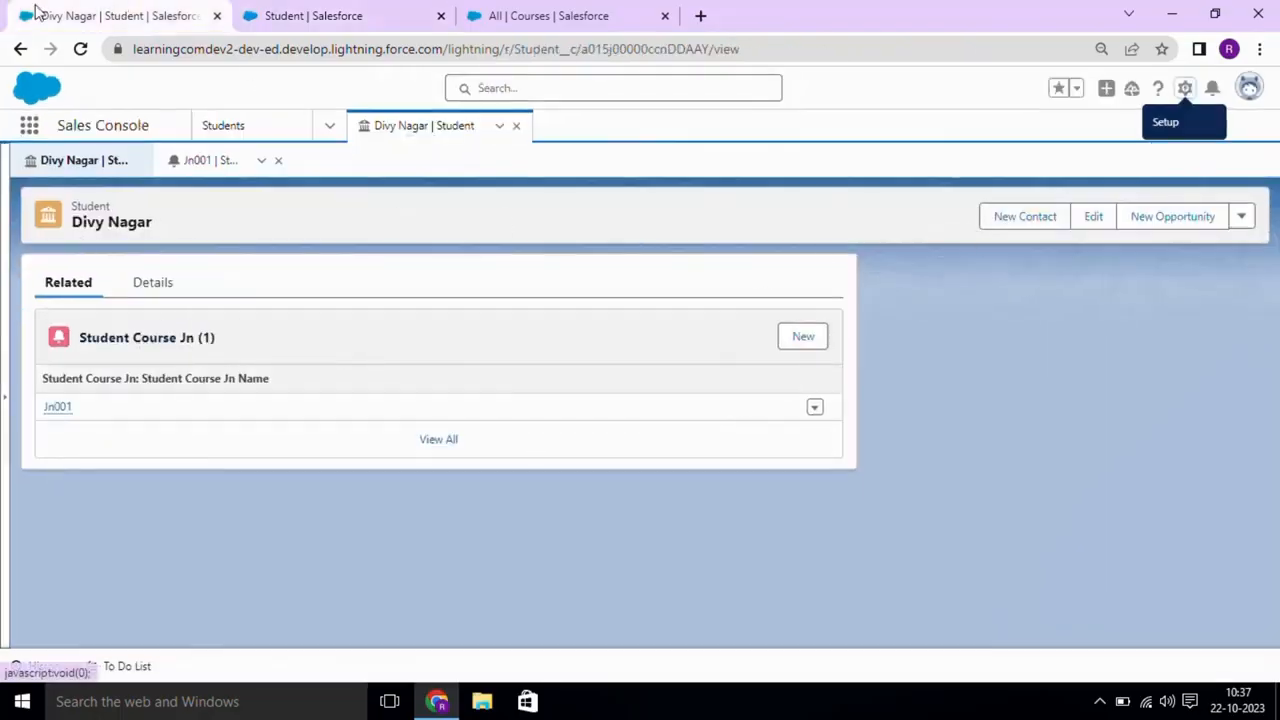
{"action": "left_click", "coordinate": [80, 48]}
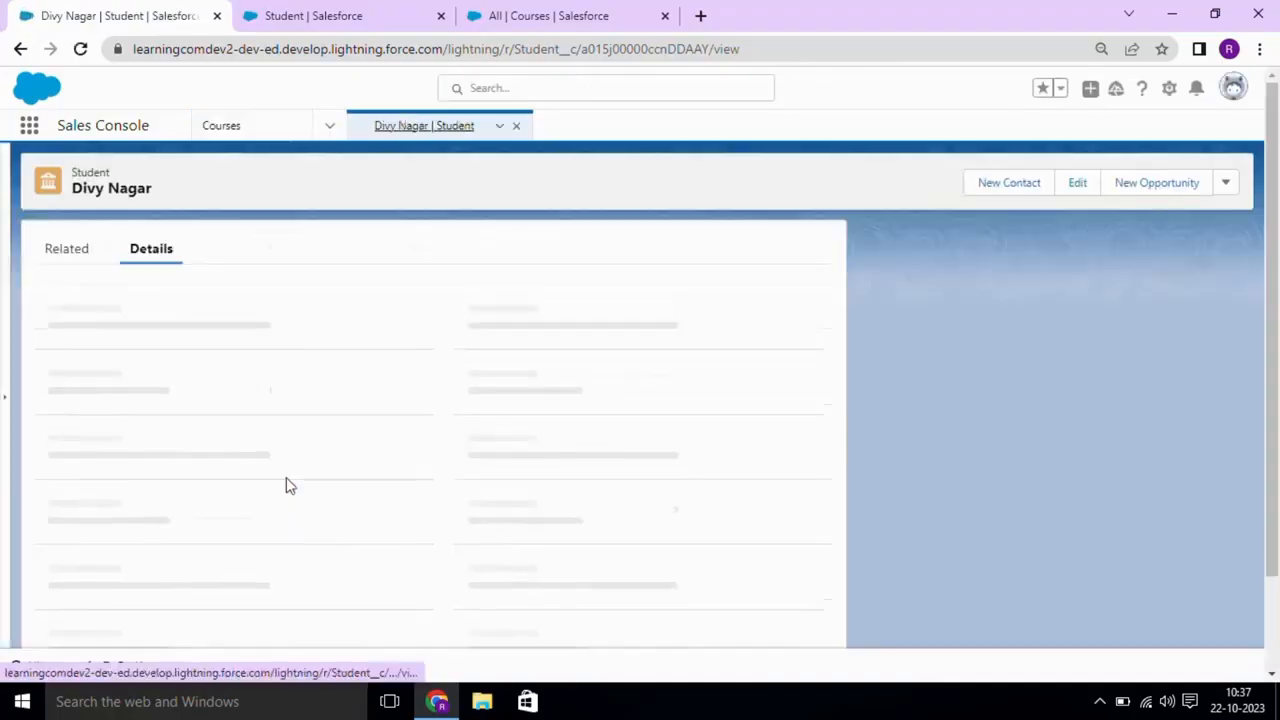
{"action": "left_click", "coordinate": [84, 261]}
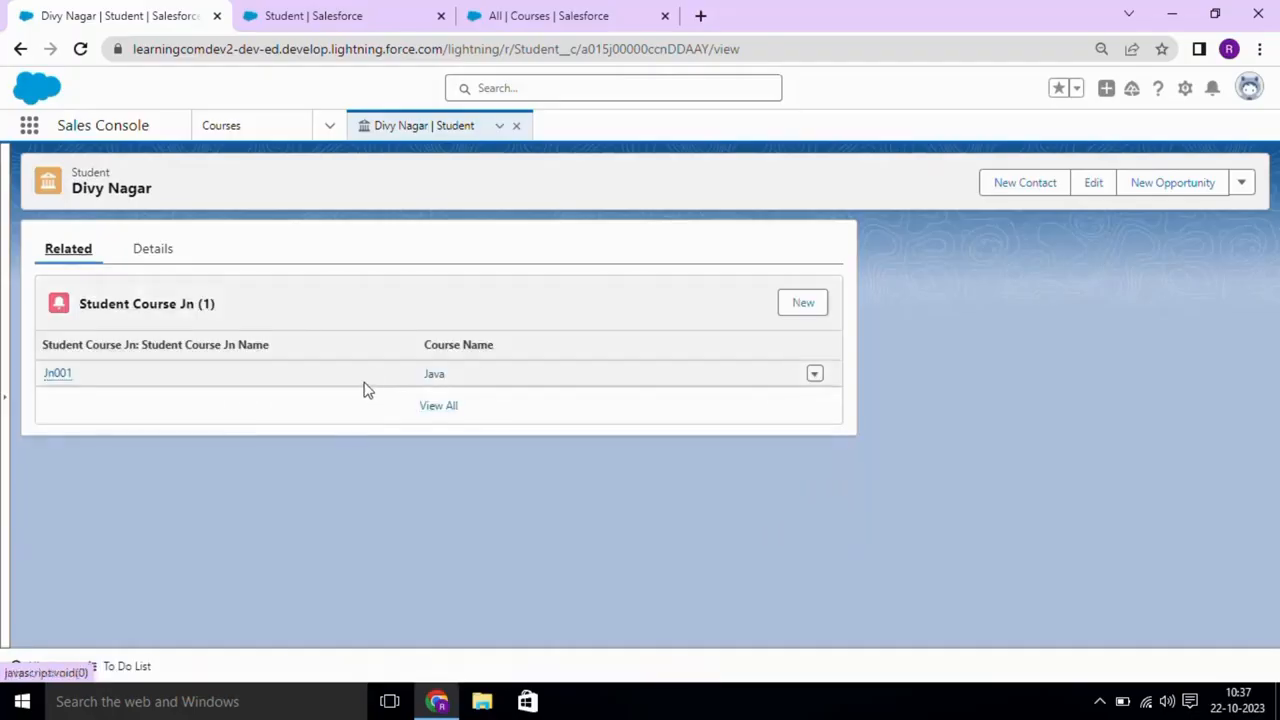
{"action": "left_click", "coordinate": [166, 252]}
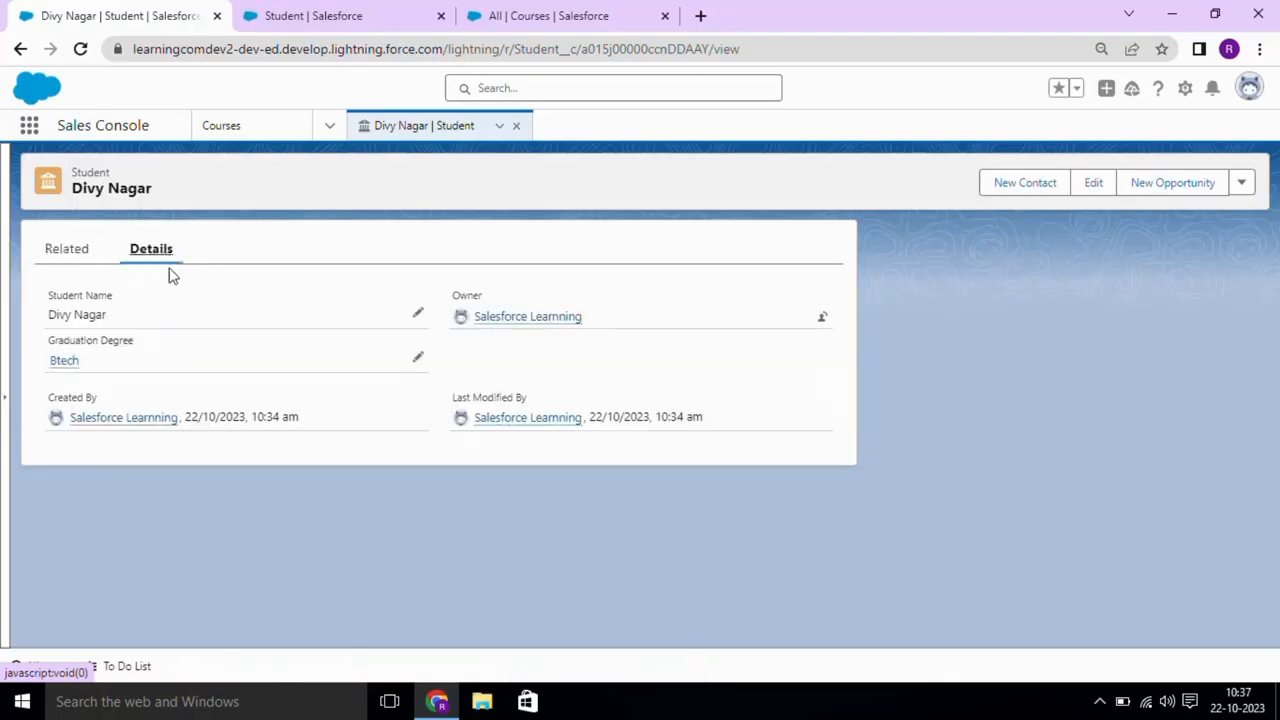
{"action": "left_click", "coordinate": [88, 262]}
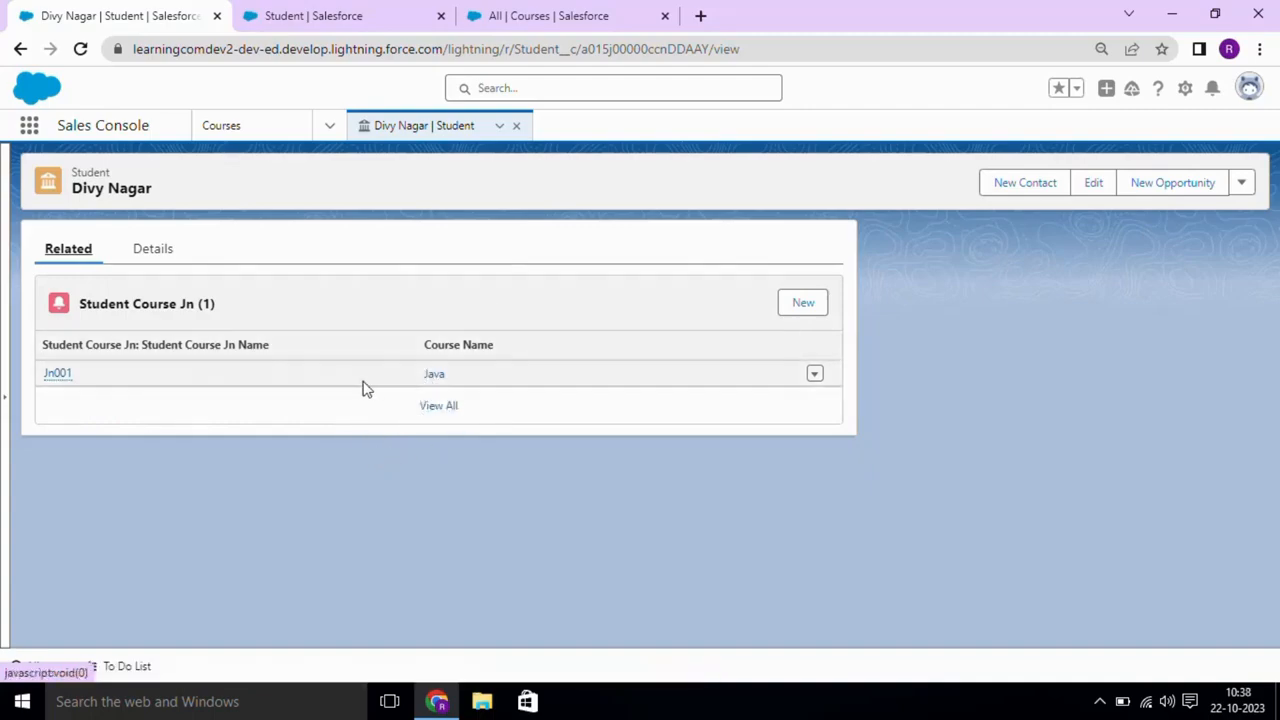
- Create junction record Jn002 linking the student to the Salesforce course
{"action": "left_click", "coordinate": [800, 308]}
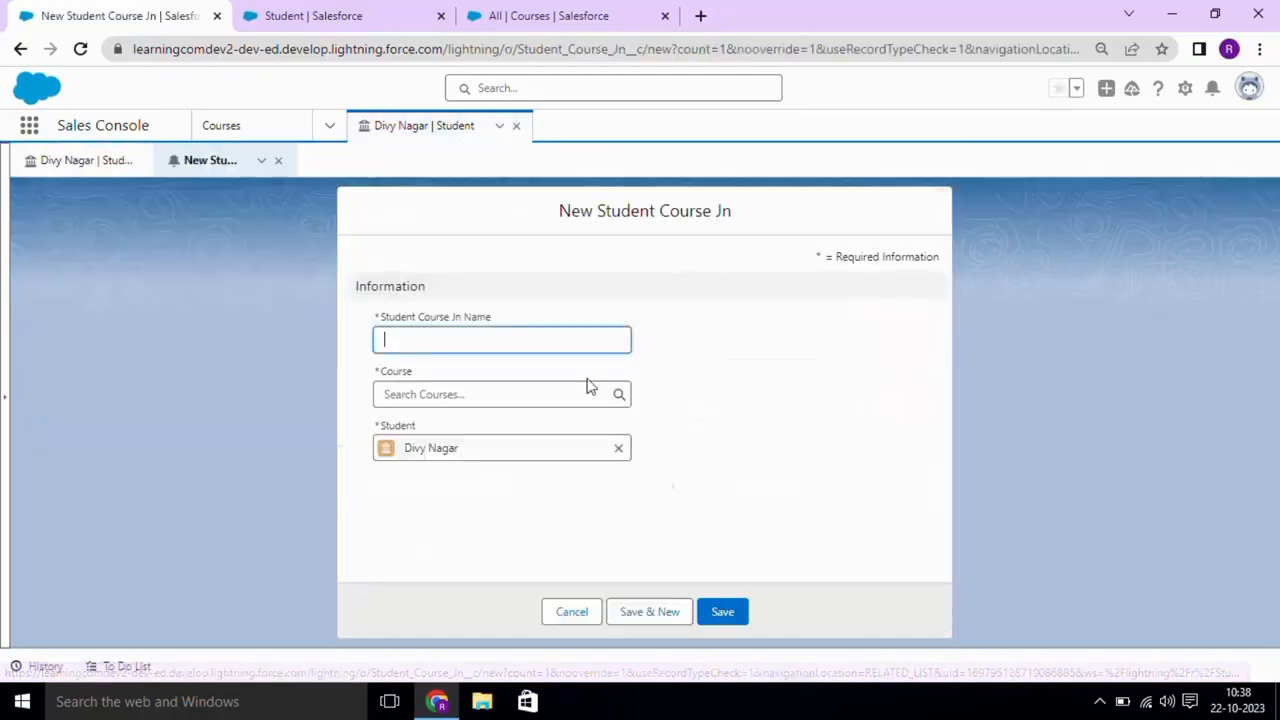
{"action": "type", "text": "S"}
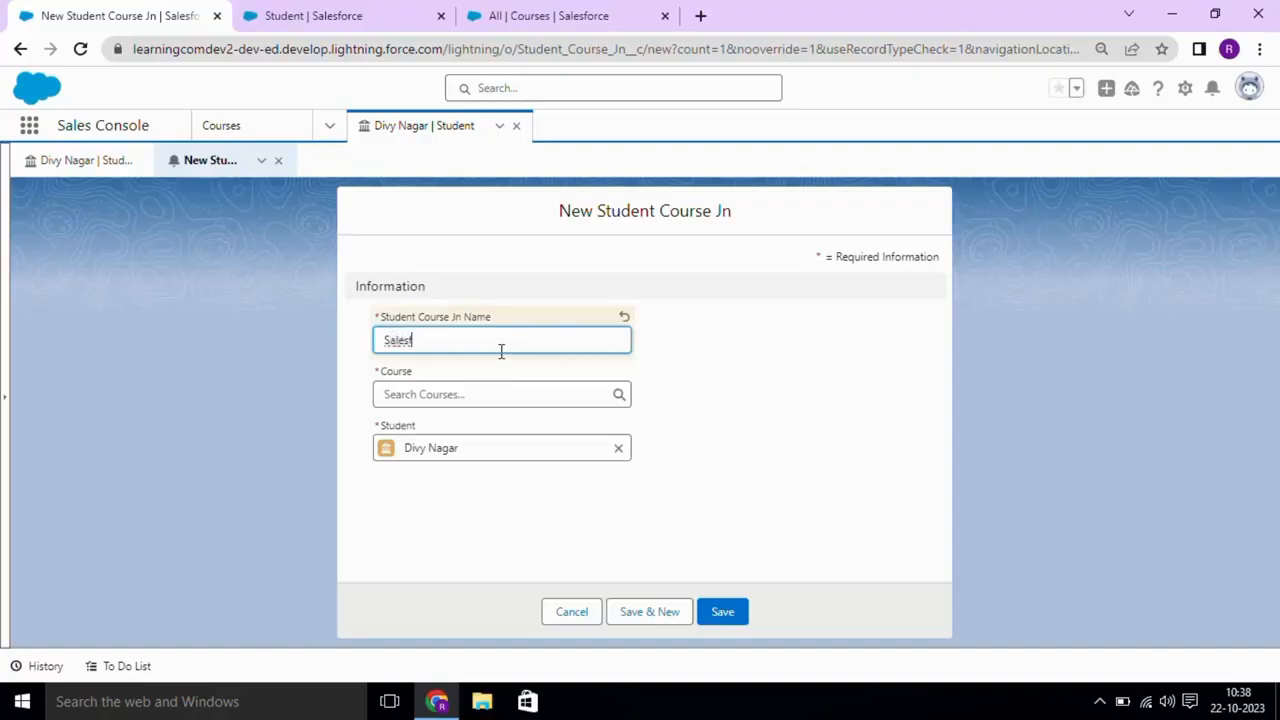
{"action": "type", "text": "J"}
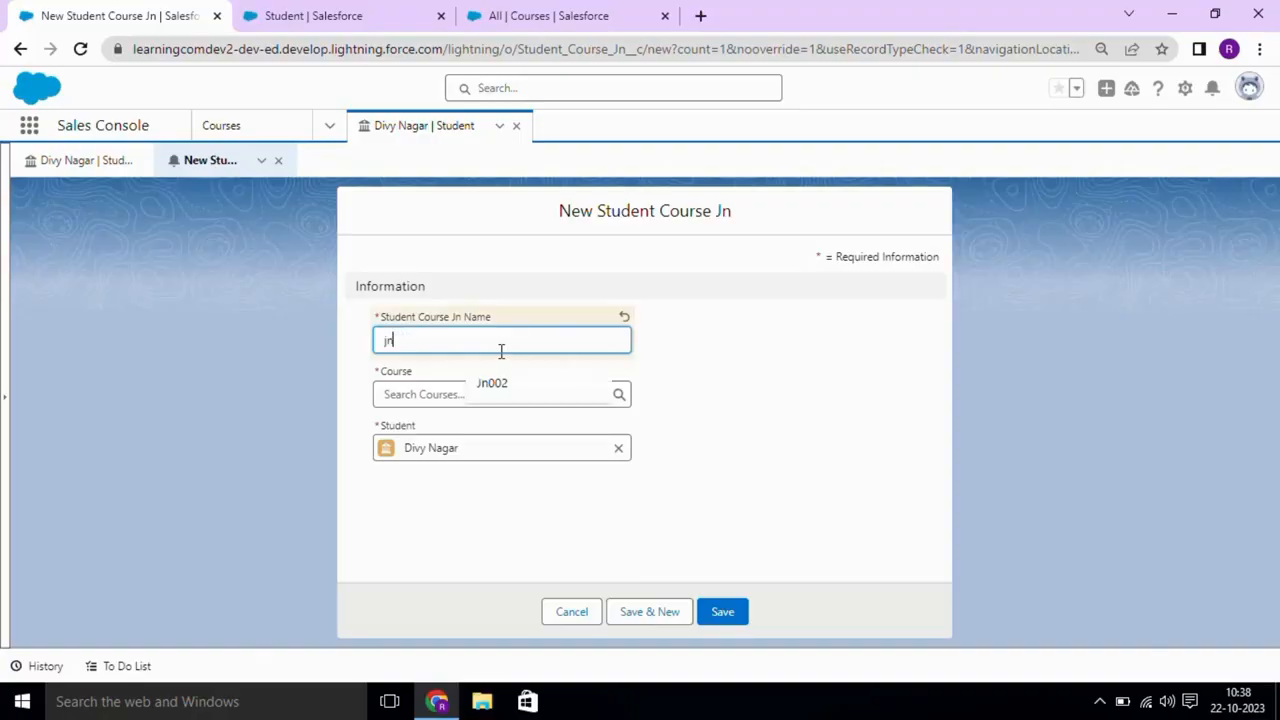
{"action": "type", "text": "n"}
{"action": "left_click", "coordinate": [494, 382]}
{"action": "left_click", "coordinate": [465, 395]}
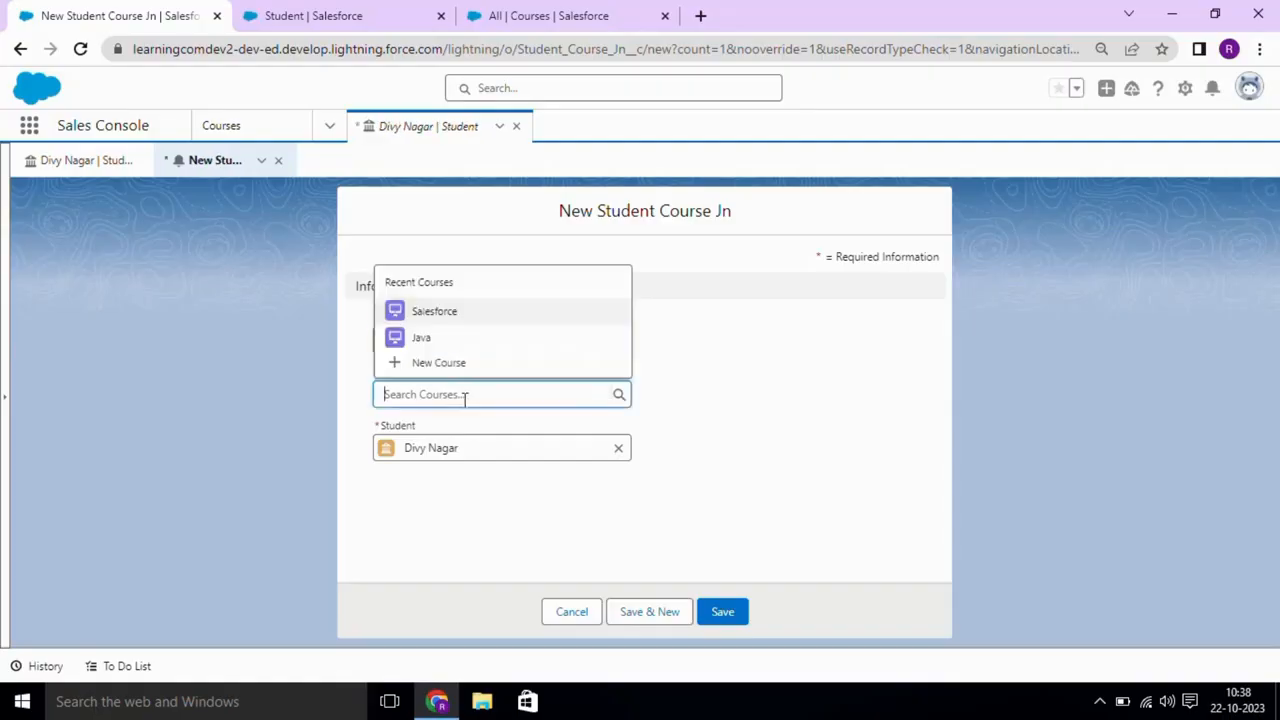
{"action": "left_click", "coordinate": [446, 318]}
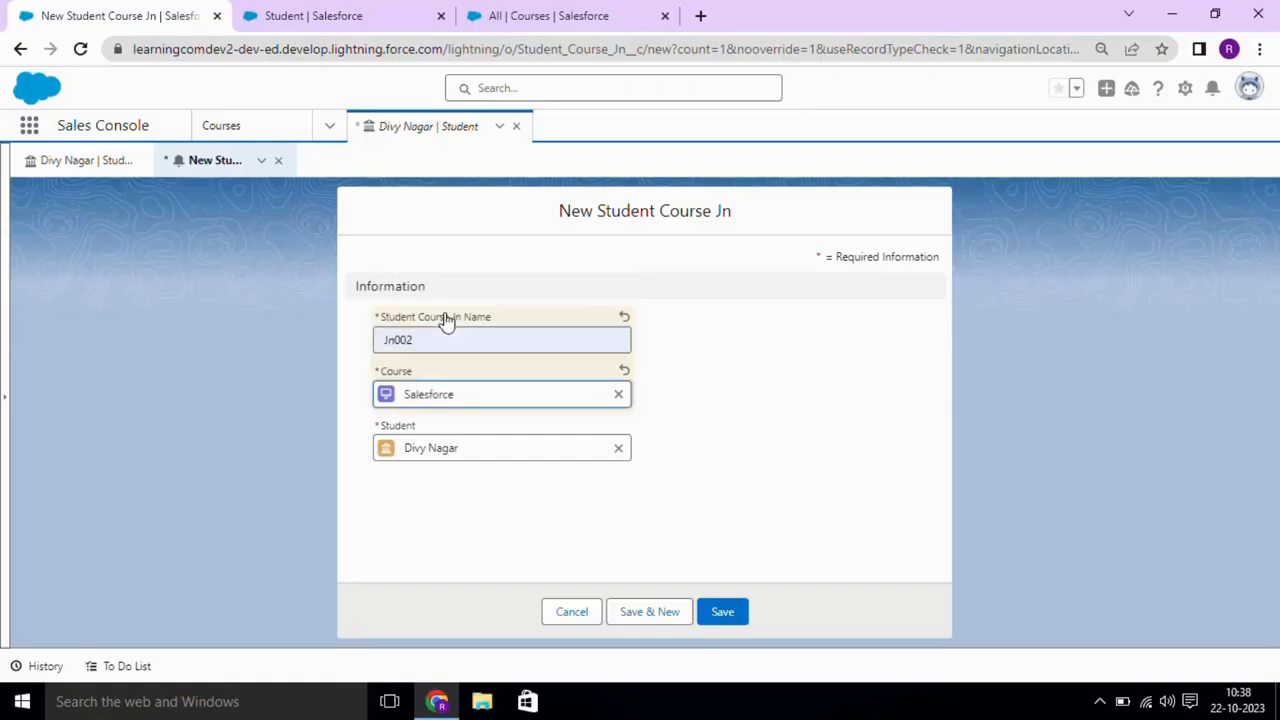
{"action": "left_click", "coordinate": [737, 617]}
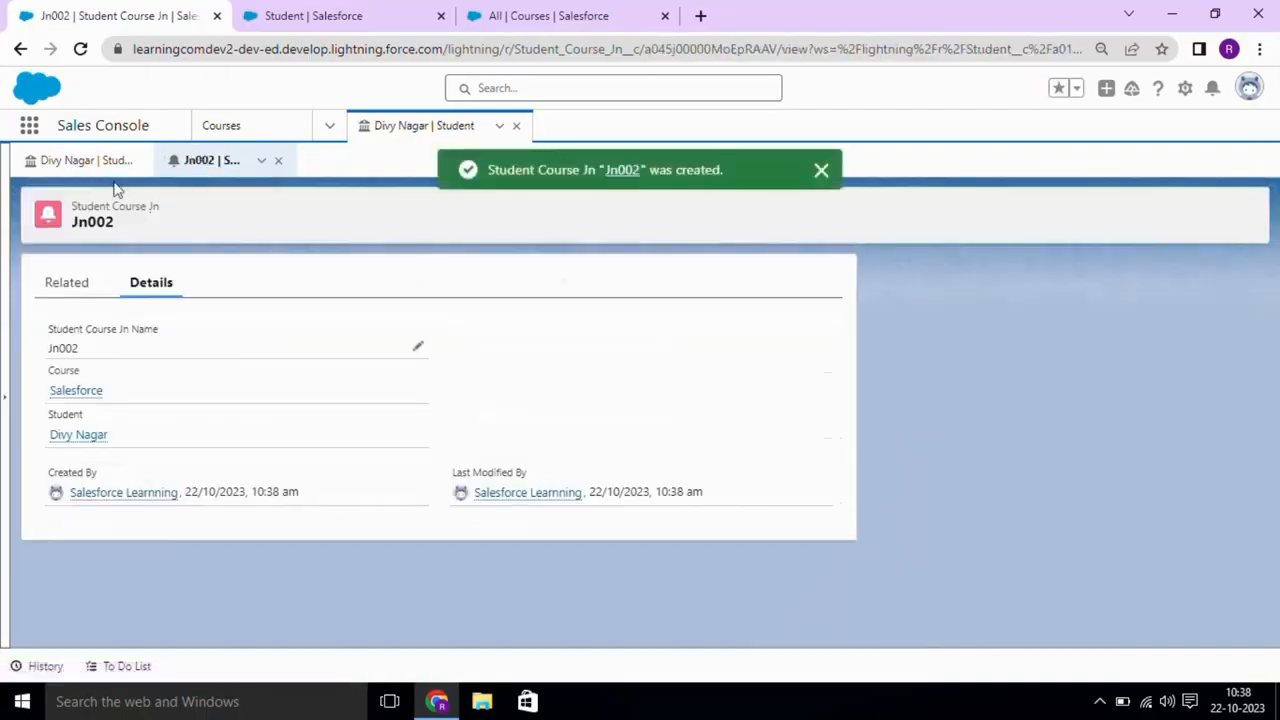
{"action": "left_click", "coordinate": [104, 168]}
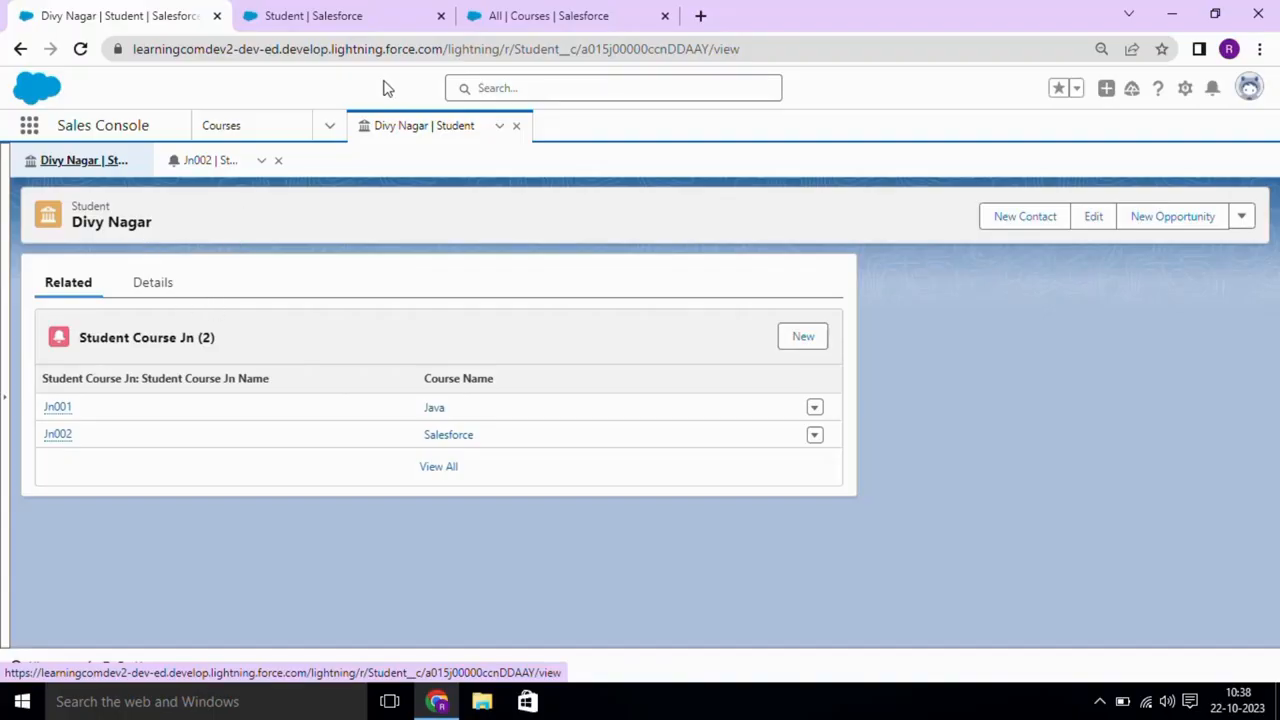
{"action": "left_click", "coordinate": [582, 15]}
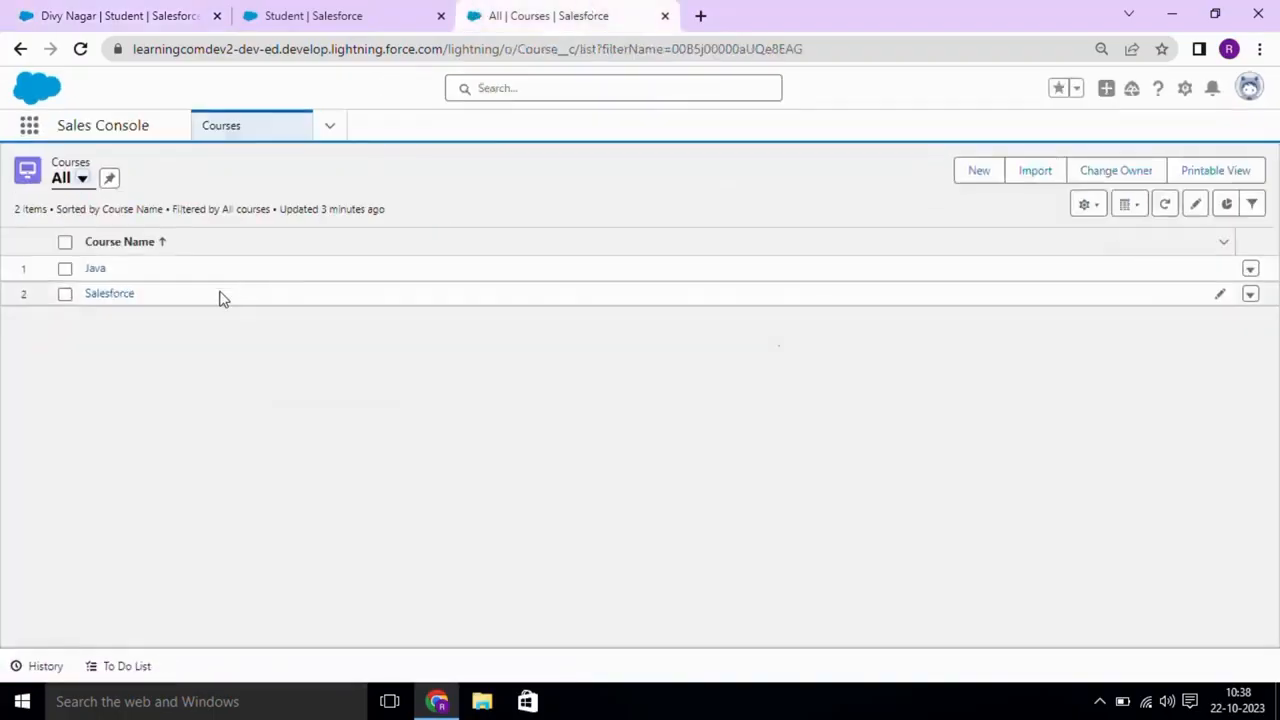
- Open the Java course's related lists to view its Jn001 junction record
{"action": "left_click", "coordinate": [95, 269]}
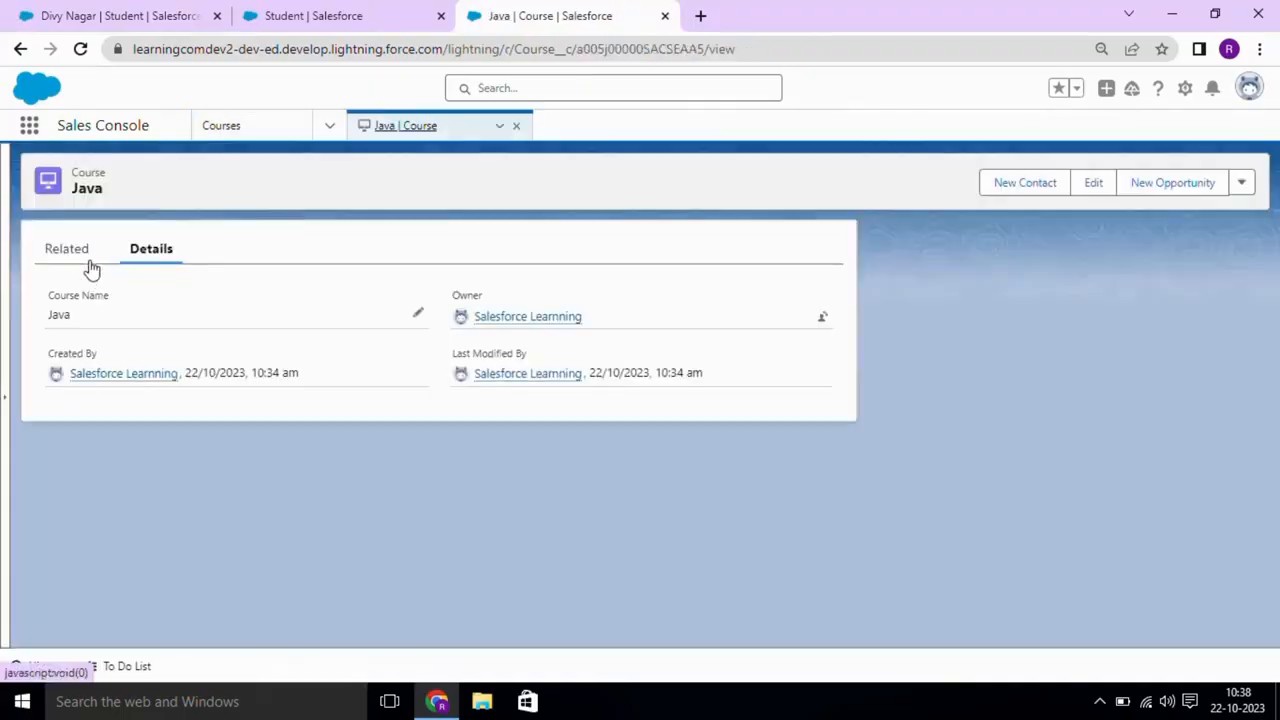
{"action": "left_click", "coordinate": [72, 254]}
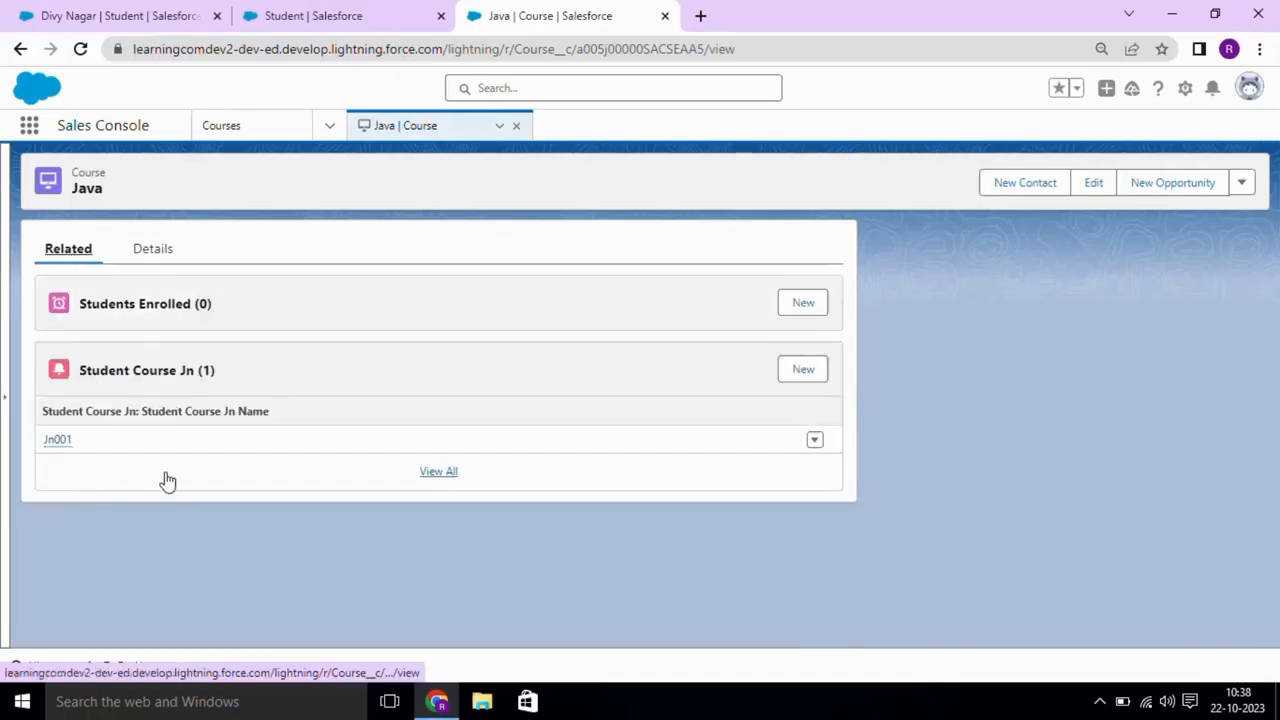
{"action": "left_click", "coordinate": [1185, 88]}
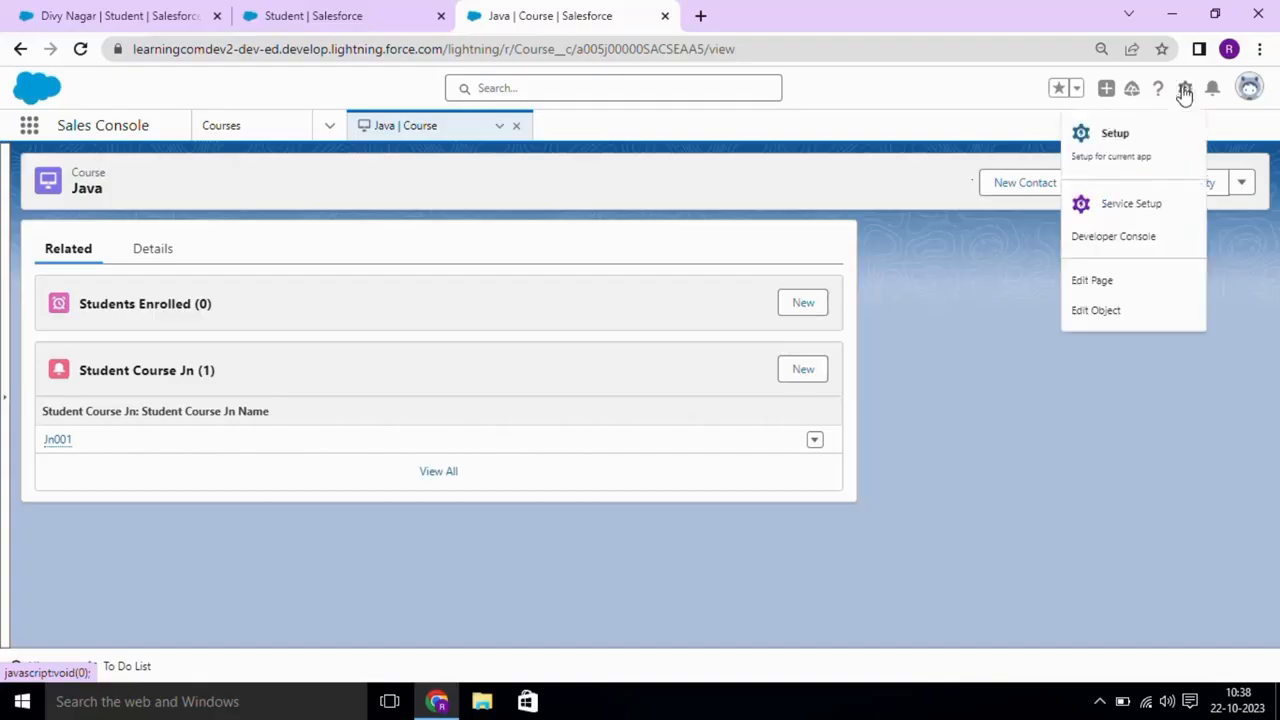
- Open the Course object's Page Layouts and edit Course Layout, scrolling to its related lists
{"action": "left_click", "coordinate": [1143, 312]}
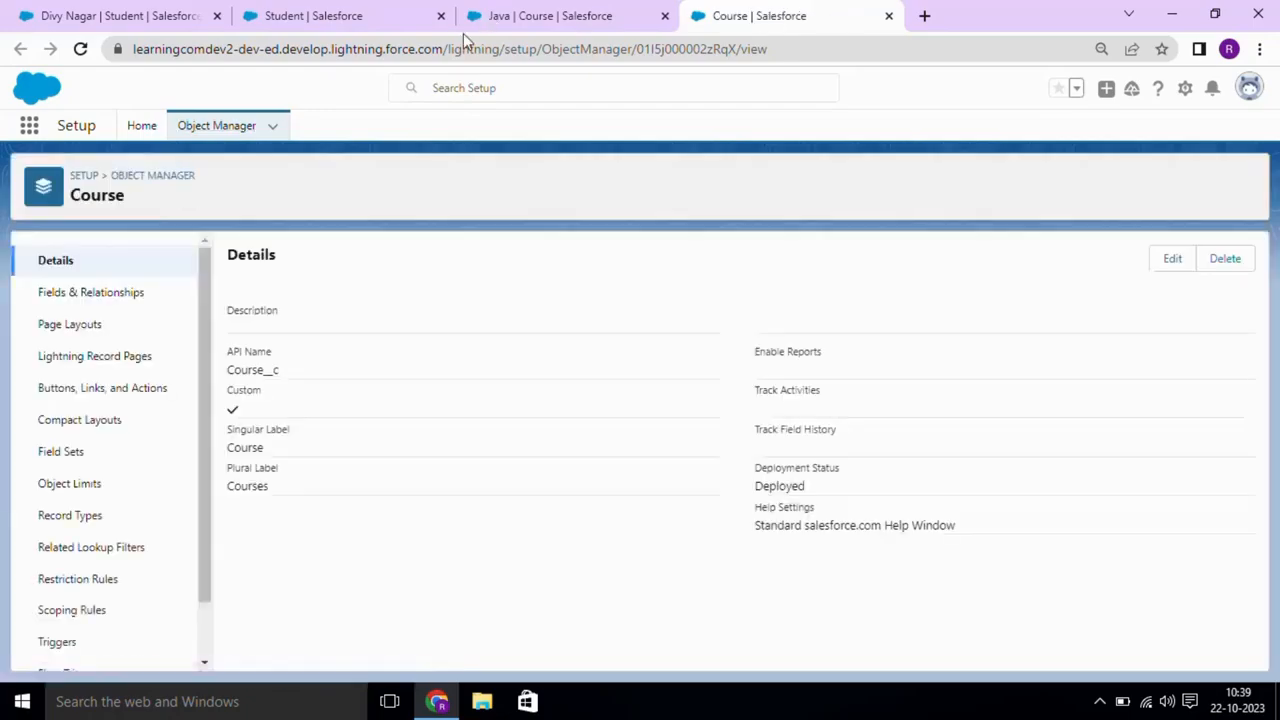
{"action": "left_click", "coordinate": [114, 326]}
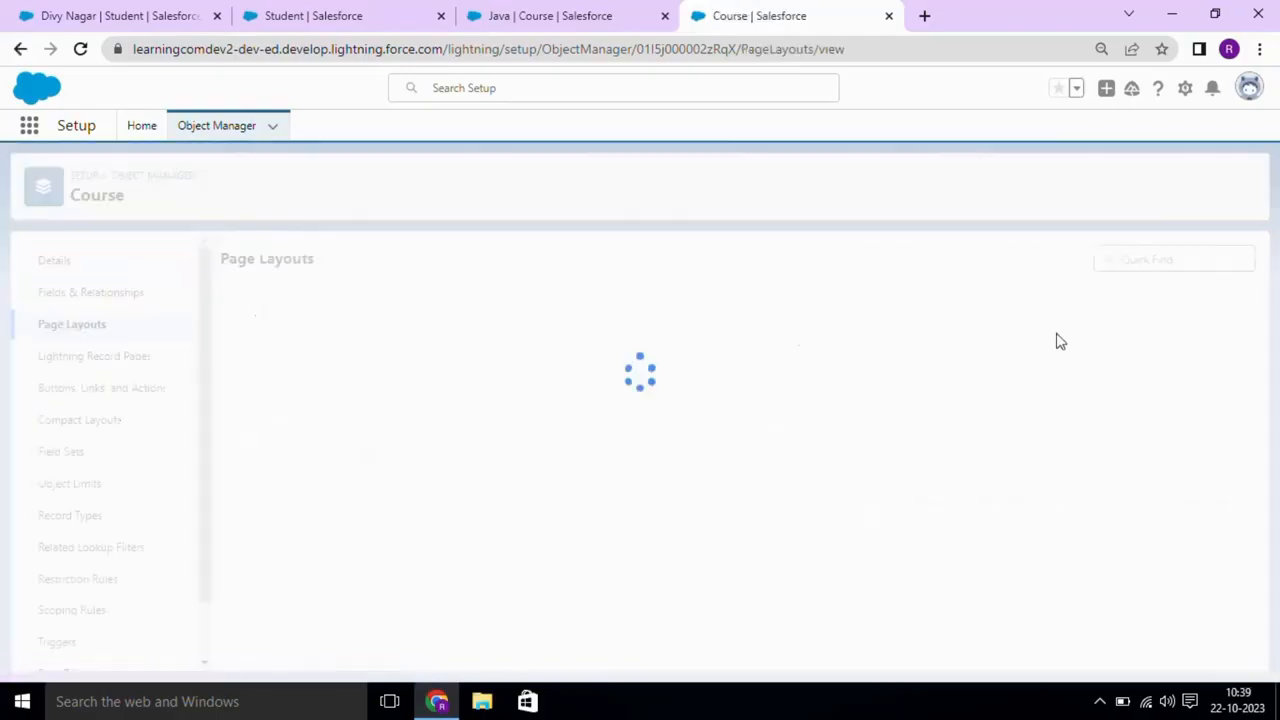
{"action": "left_click", "coordinate": [1248, 334]}
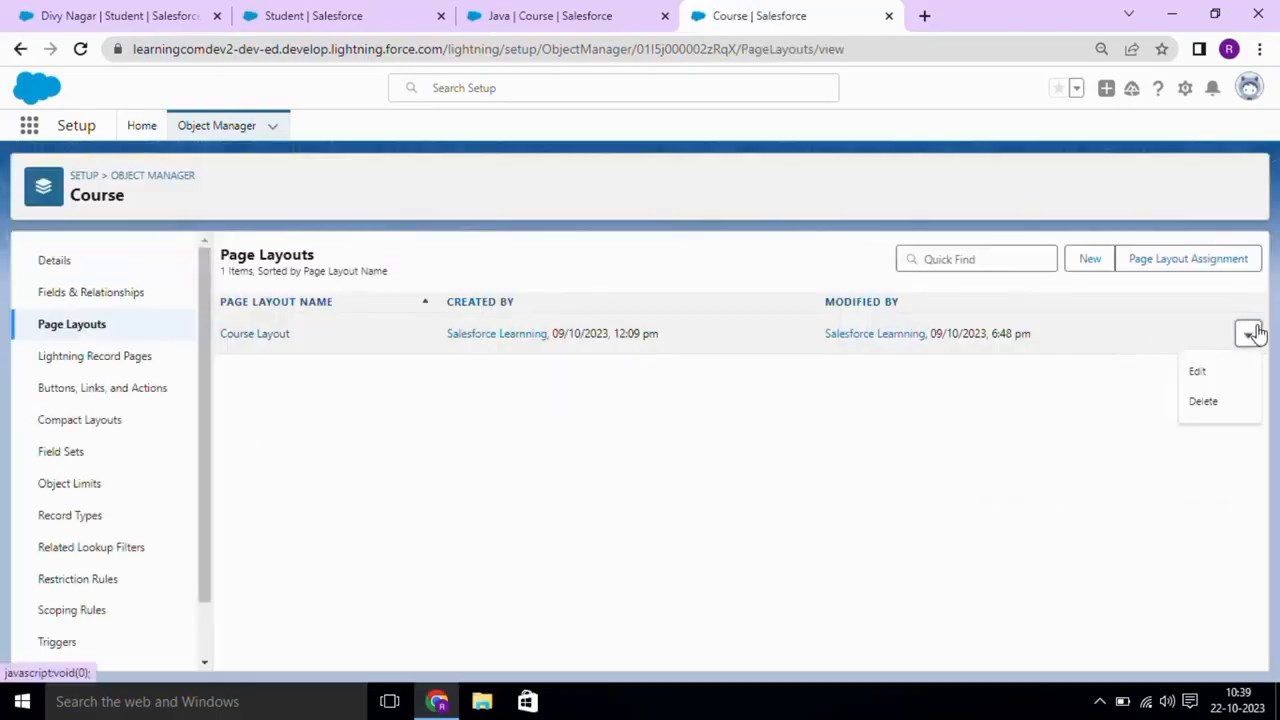
{"action": "left_click", "coordinate": [1198, 372]}
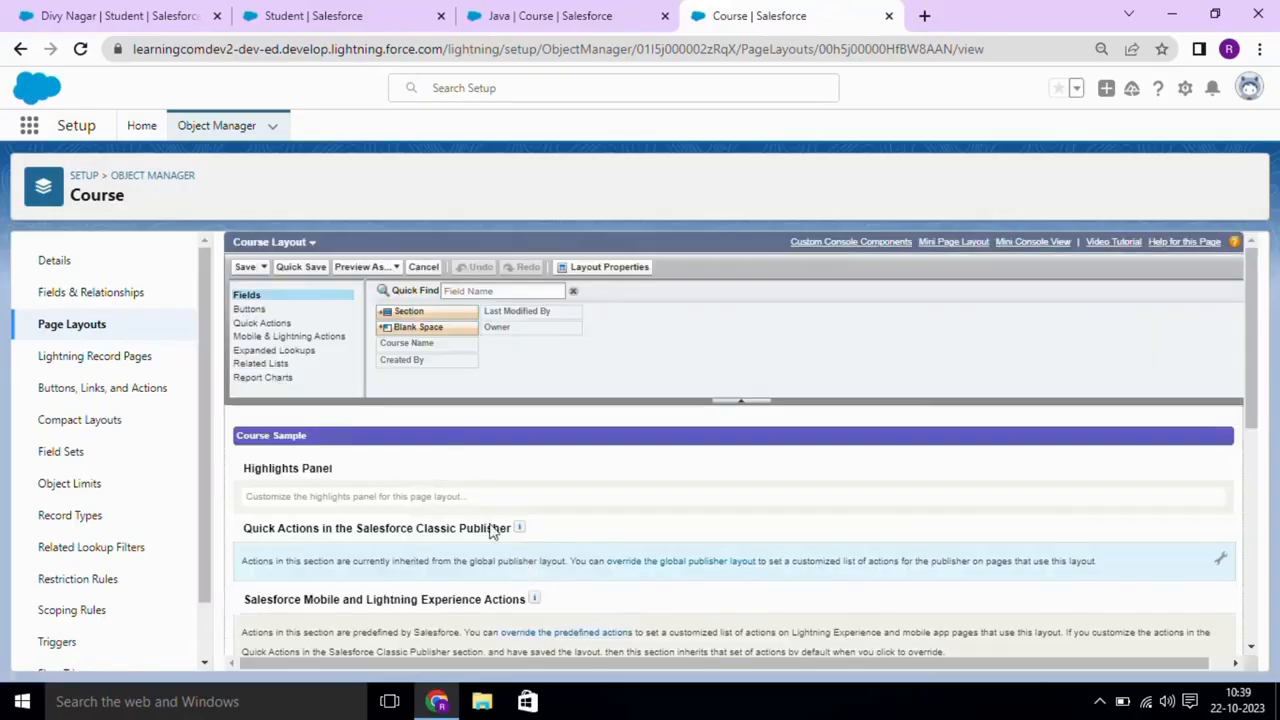
{"action": "left_click", "coordinate": [490, 292]}
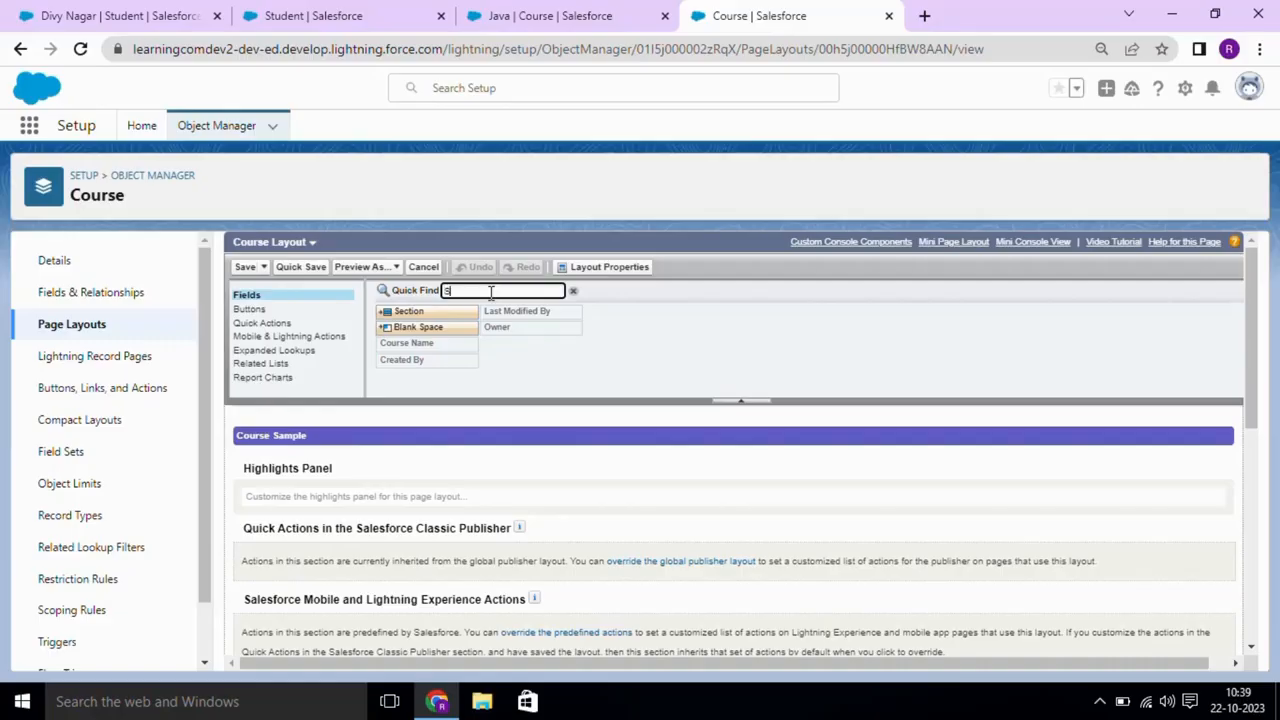
{"action": "type", "text": "S"}
{"action": "key", "text": "BackSpace"}
{"action": "left_click_drag", "start_coordinate": [1252, 312], "coordinate": [1262, 524]}
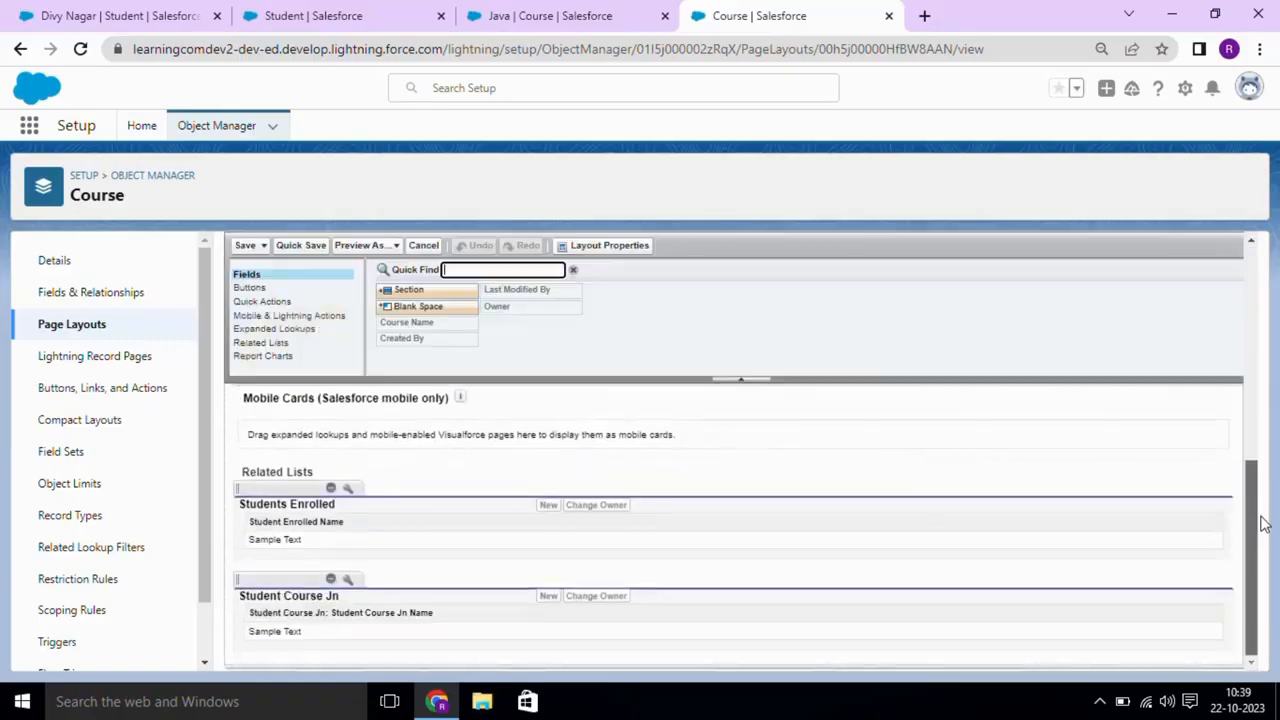
- Add Student: Student Name as a Student Course Jn list column and save Course Layout
{"action": "left_click", "coordinate": [348, 579]}
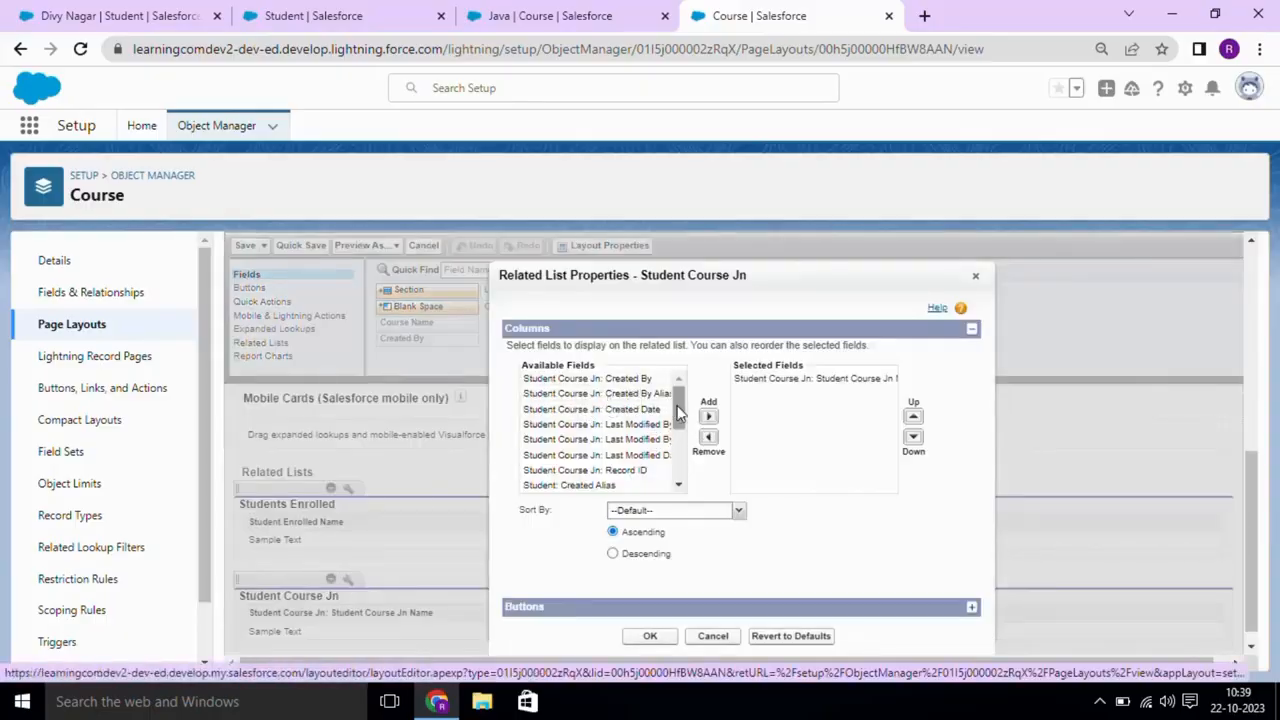
{"action": "left_click_drag", "start_coordinate": [676, 418], "coordinate": [670, 392]}
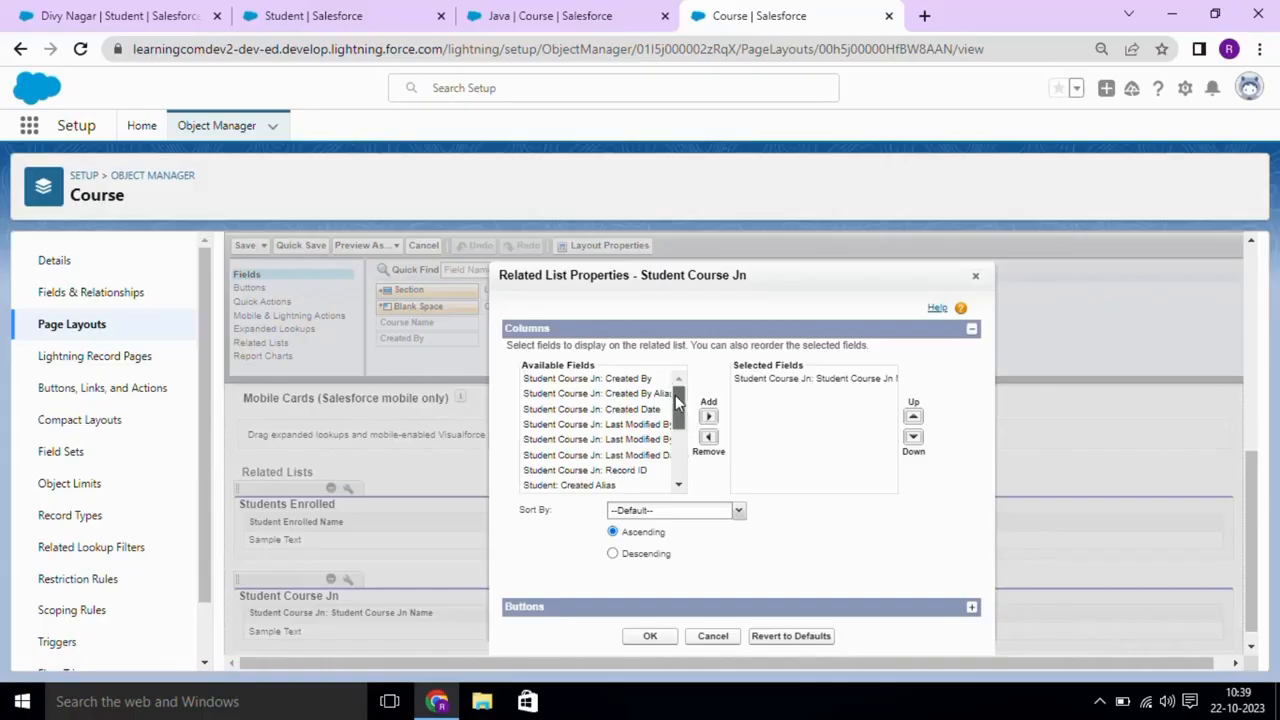
{"action": "left_click_drag", "start_coordinate": [675, 395], "coordinate": [677, 457]}
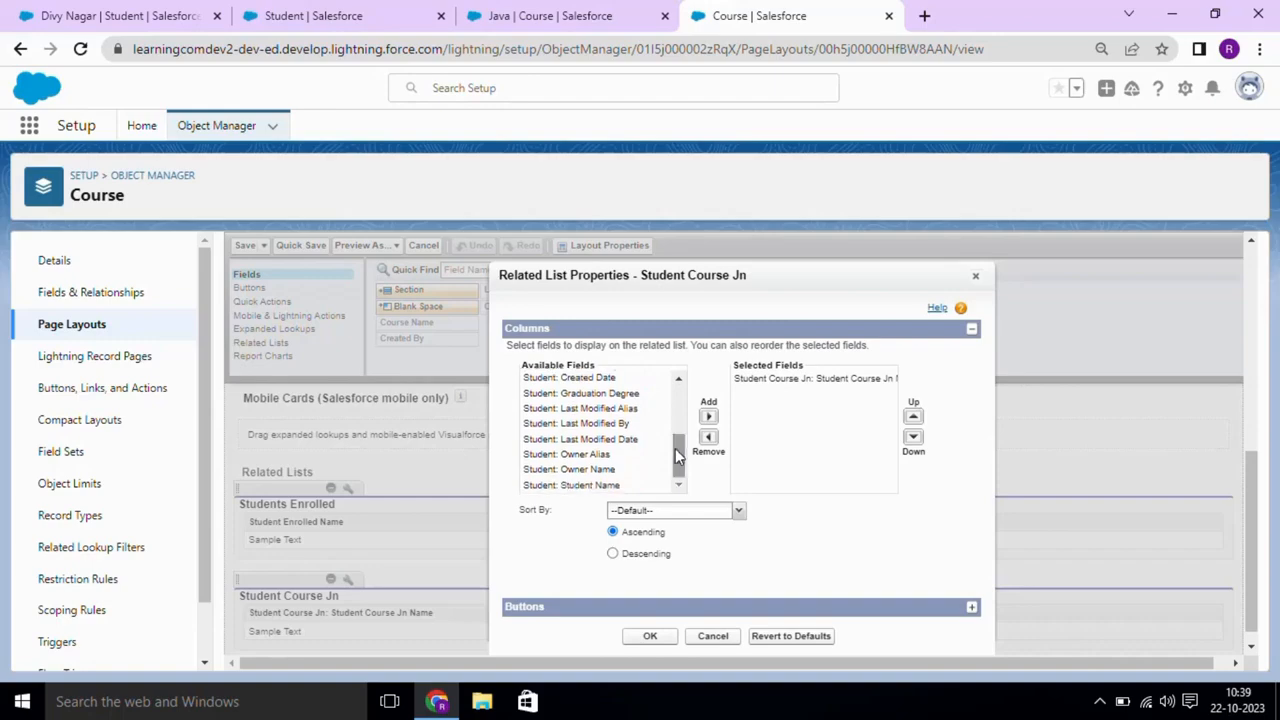
{"action": "left_click", "coordinate": [590, 485]}
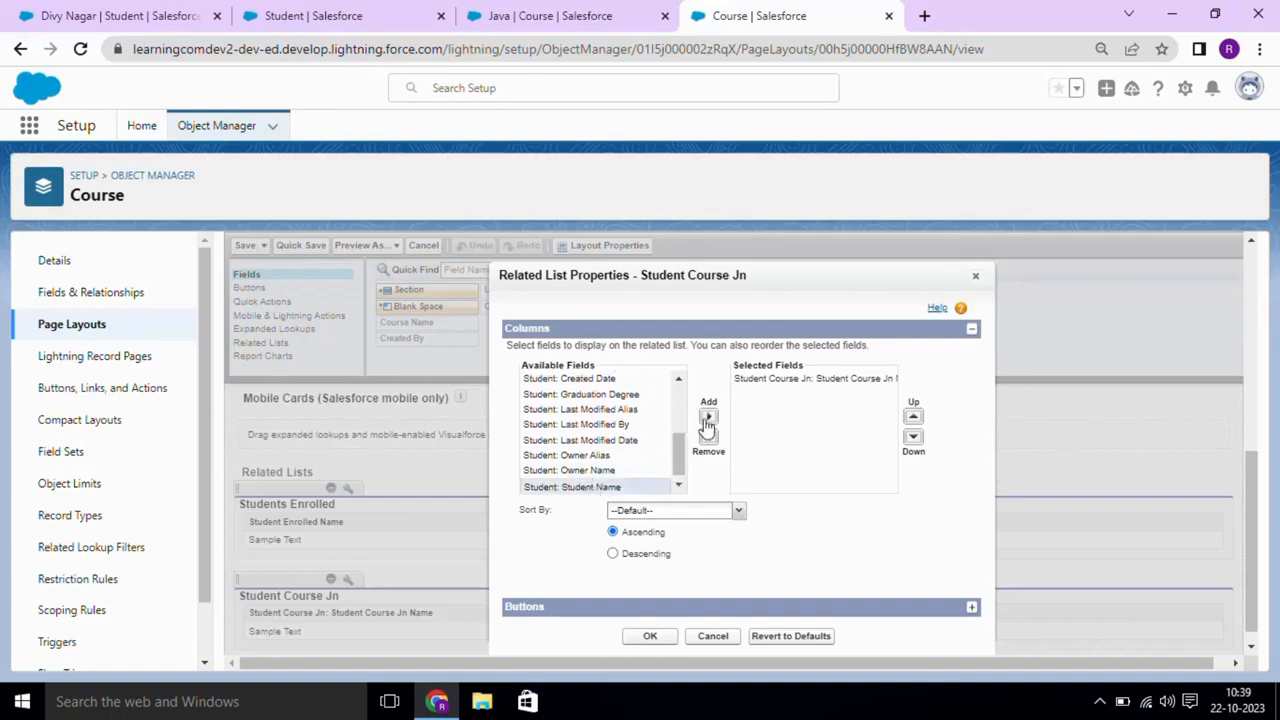
{"action": "left_click", "coordinate": [708, 416]}
{"action": "left_click", "coordinate": [650, 637]}
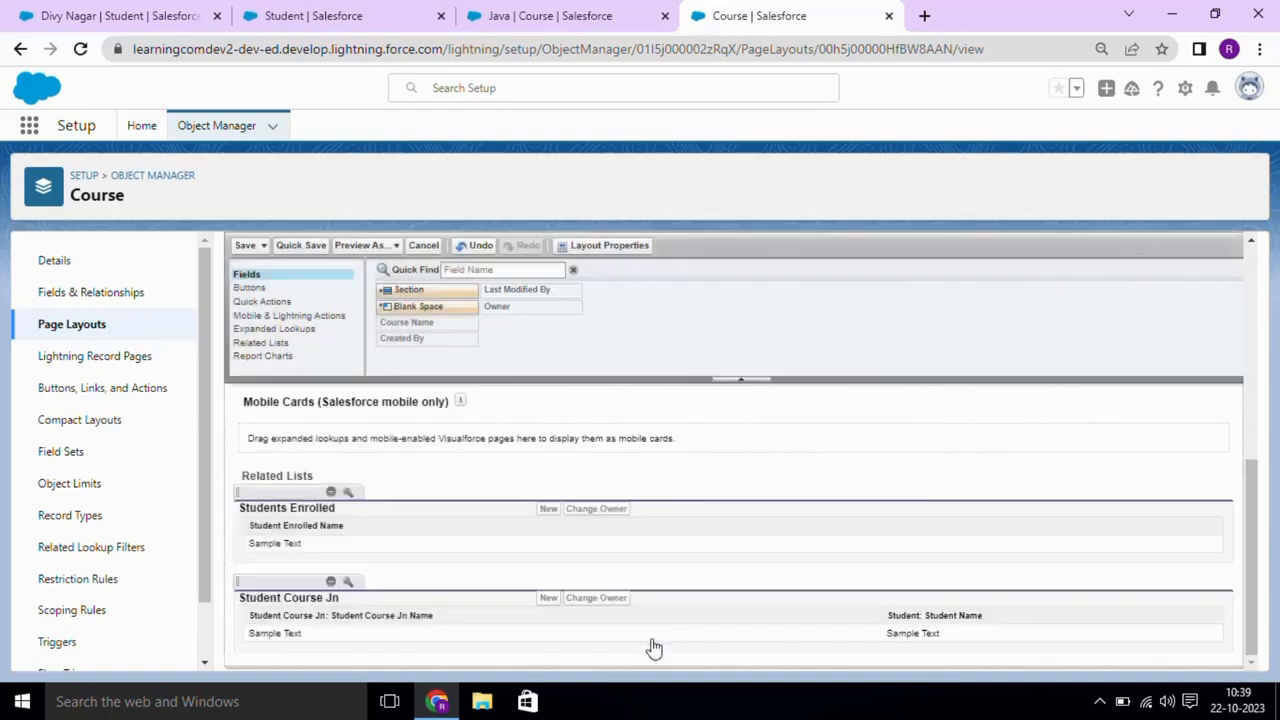
{"action": "left_click_drag", "start_coordinate": [1254, 517], "coordinate": [1234, 222]}
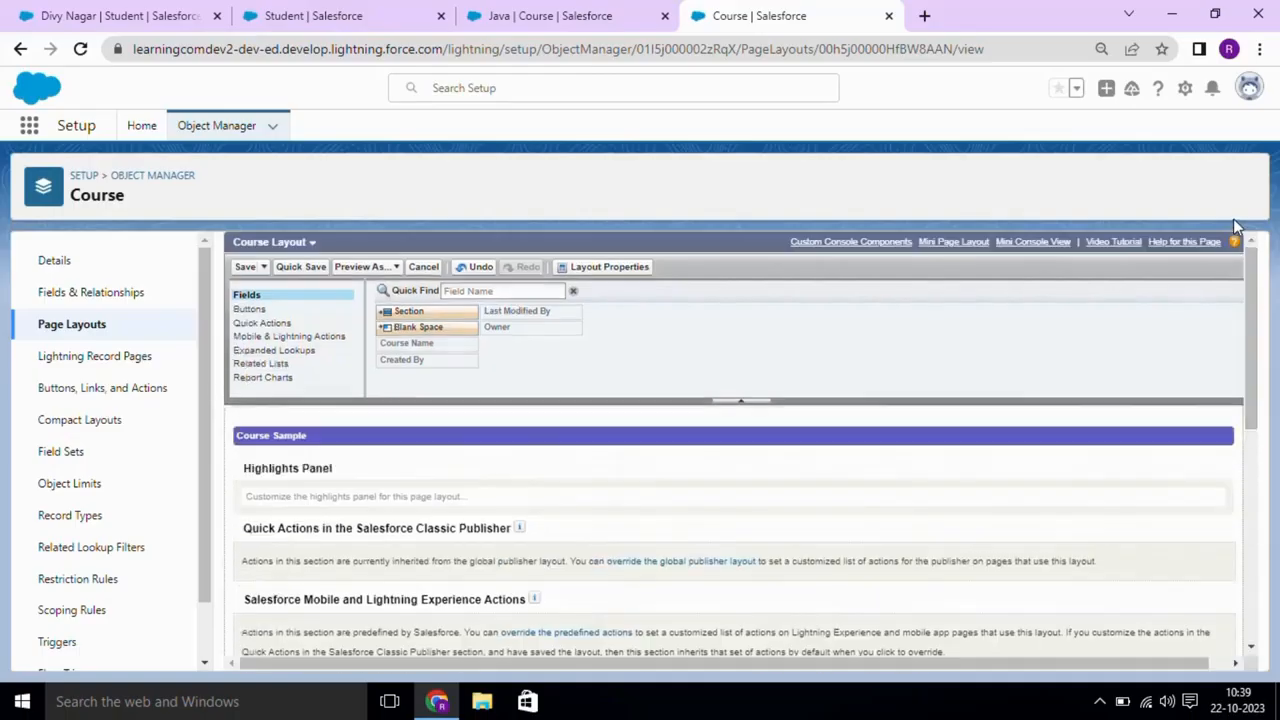
{"action": "left_click", "coordinate": [245, 267]}
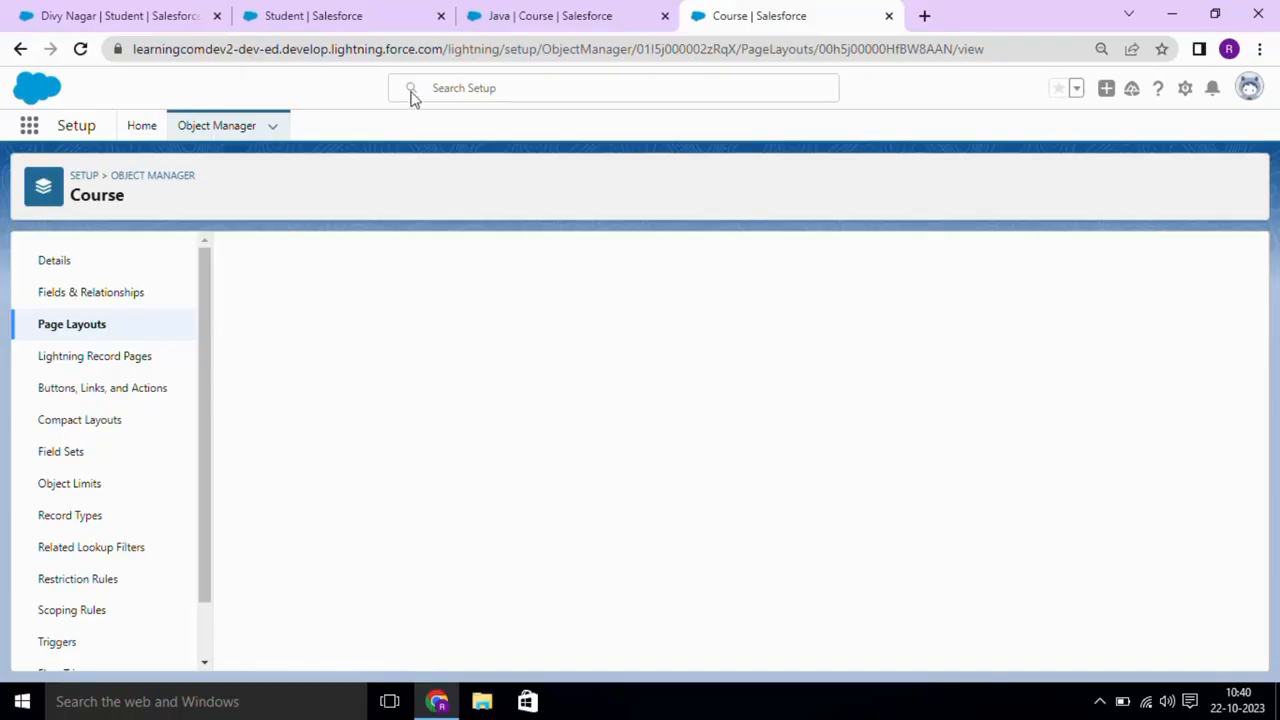
- Reload the Java course, check its Student Name column, and start a new Student Course Jn record
{"action": "left_click", "coordinate": [517, 10]}
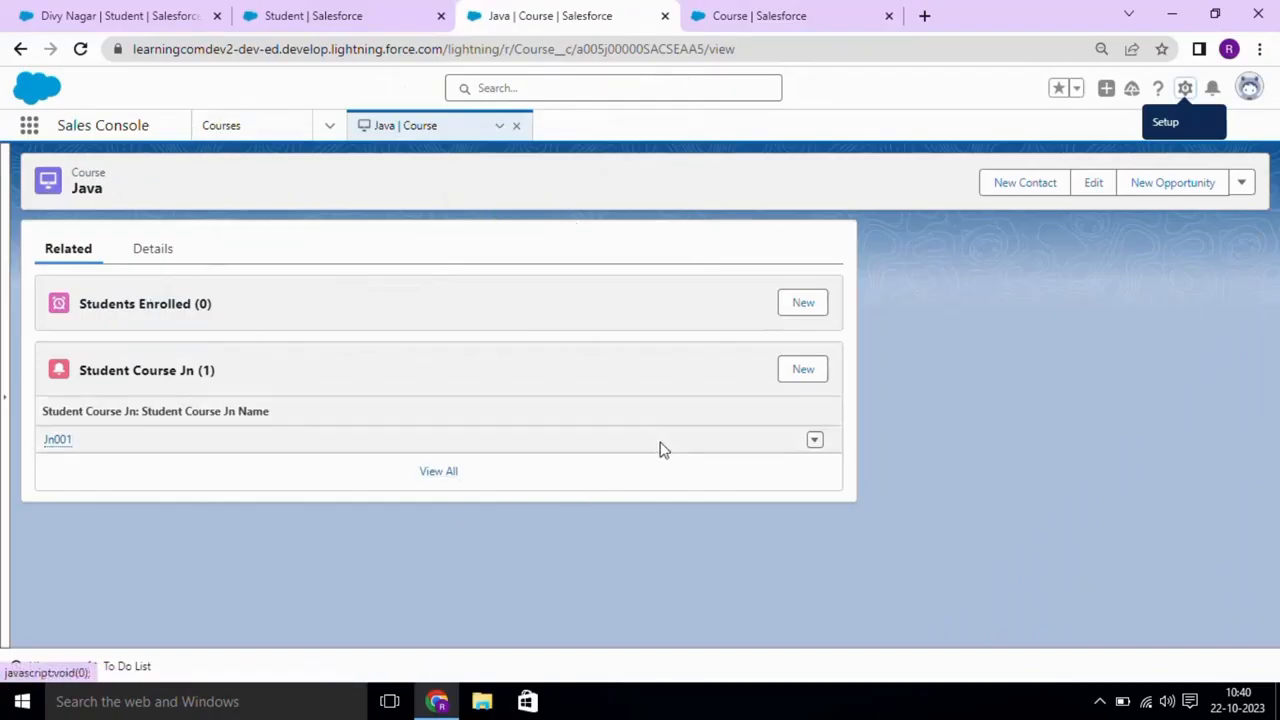
{"action": "left_click", "coordinate": [82, 55]}
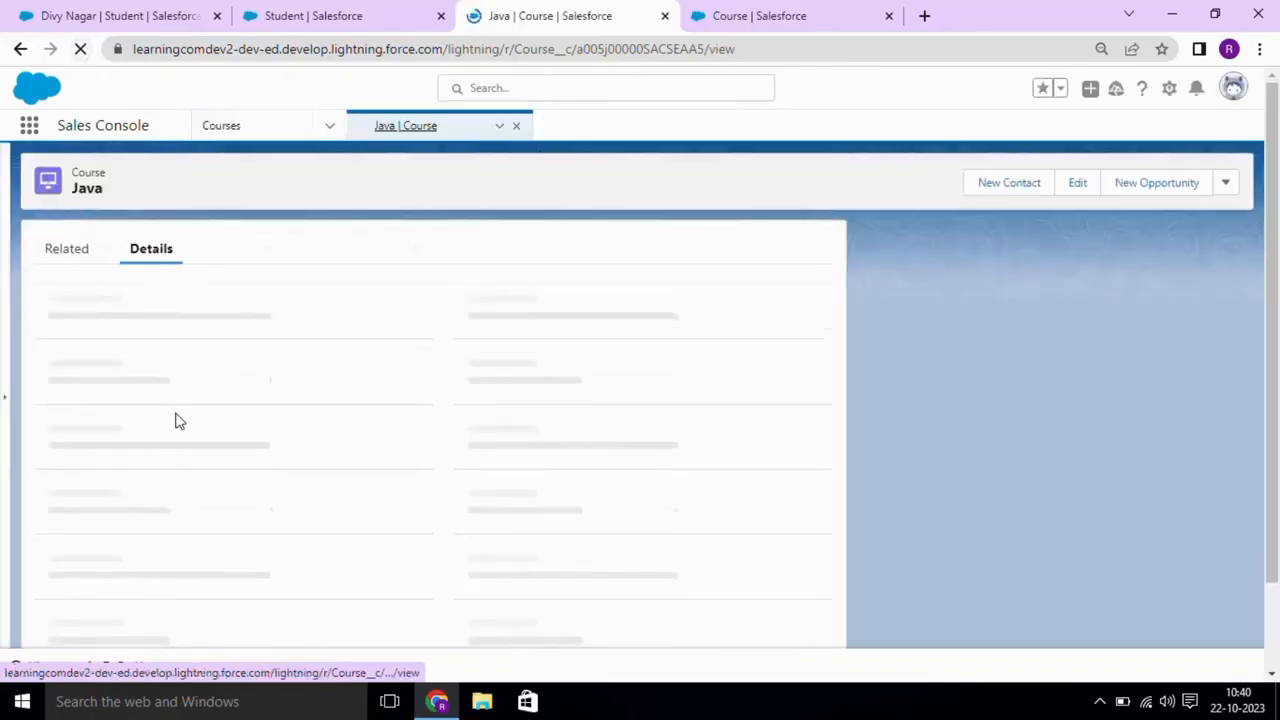
{"action": "left_click", "coordinate": [68, 249]}
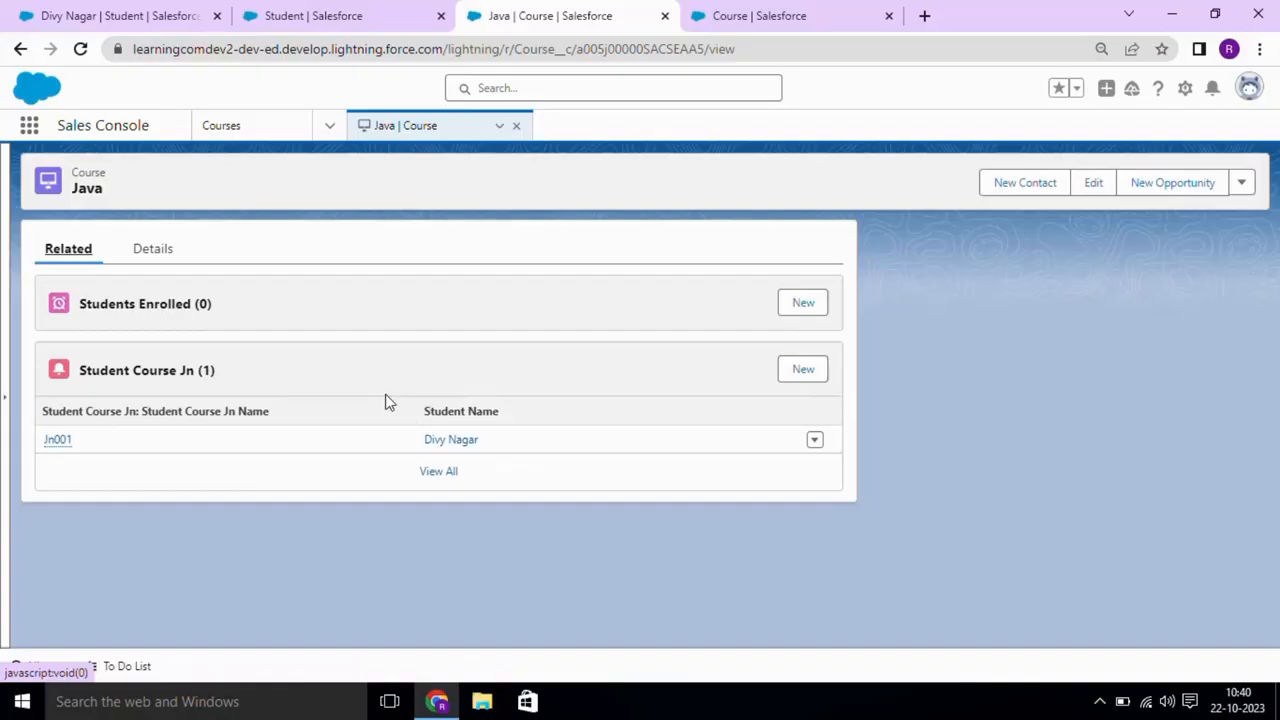
{"action": "left_click", "coordinate": [802, 371]}
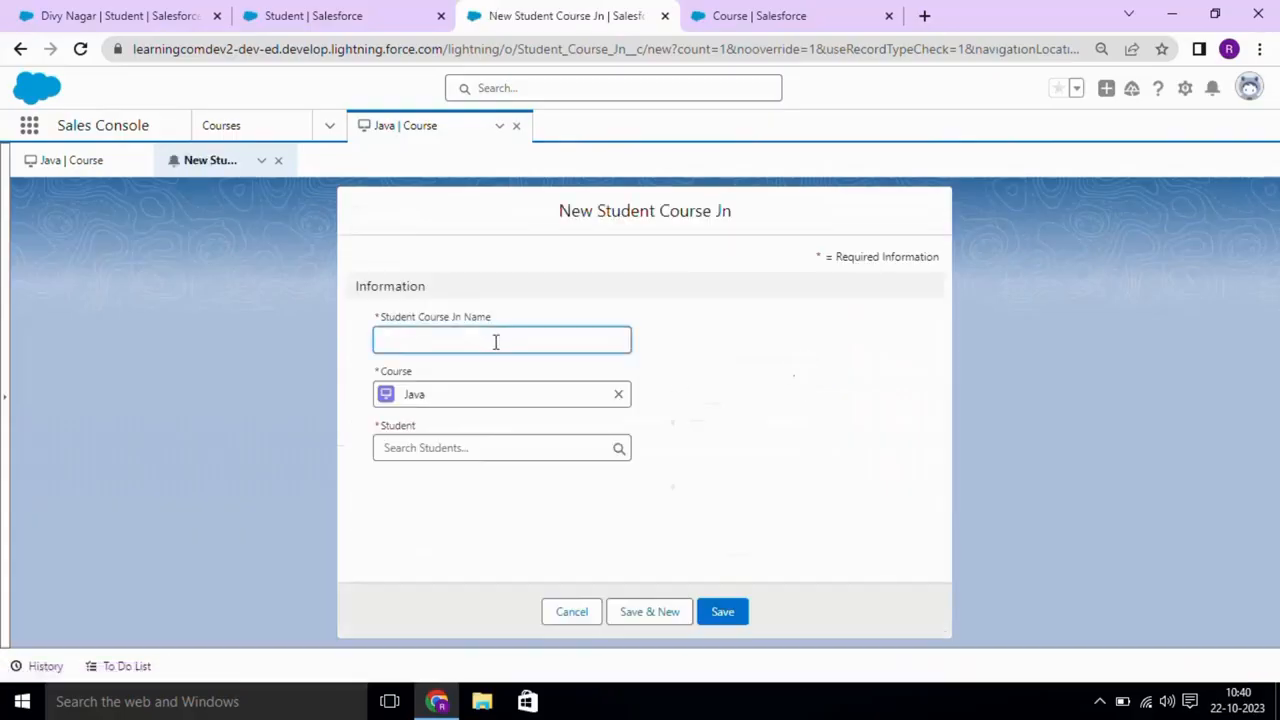
- Name the new junction record Jn003, replacing the student name entered by mistake
{"action": "left_click", "coordinate": [491, 340]}
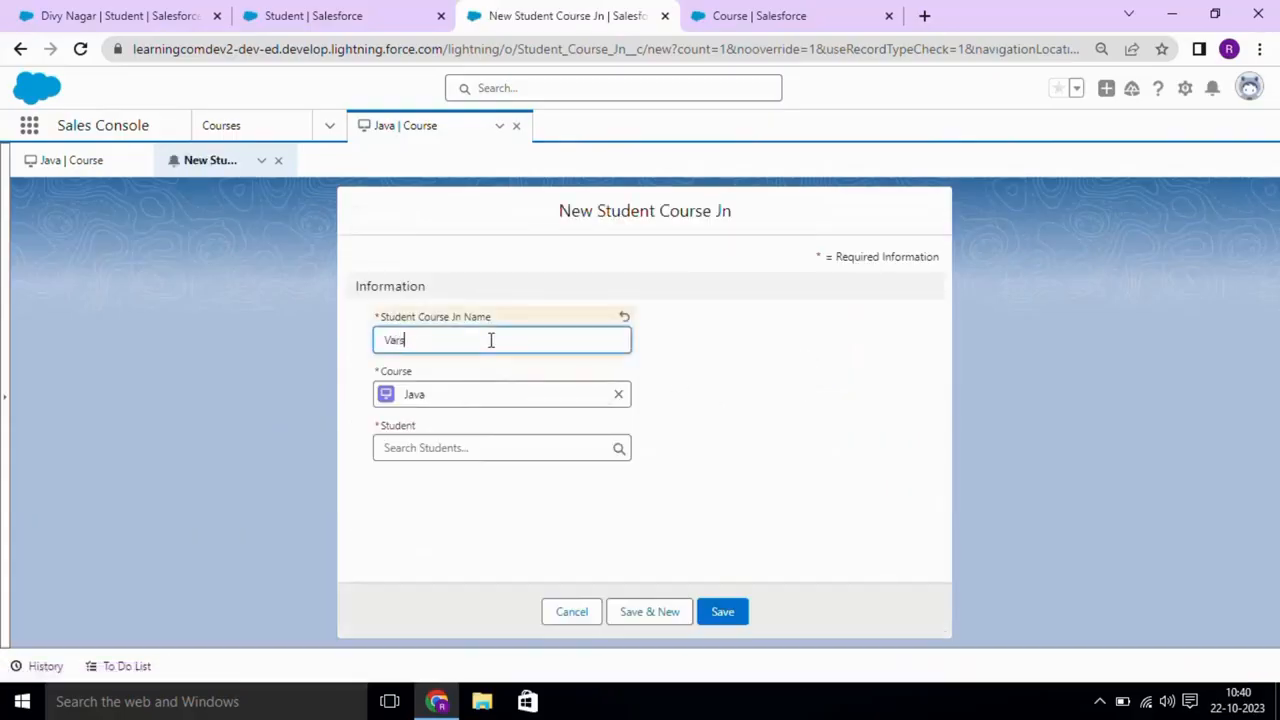
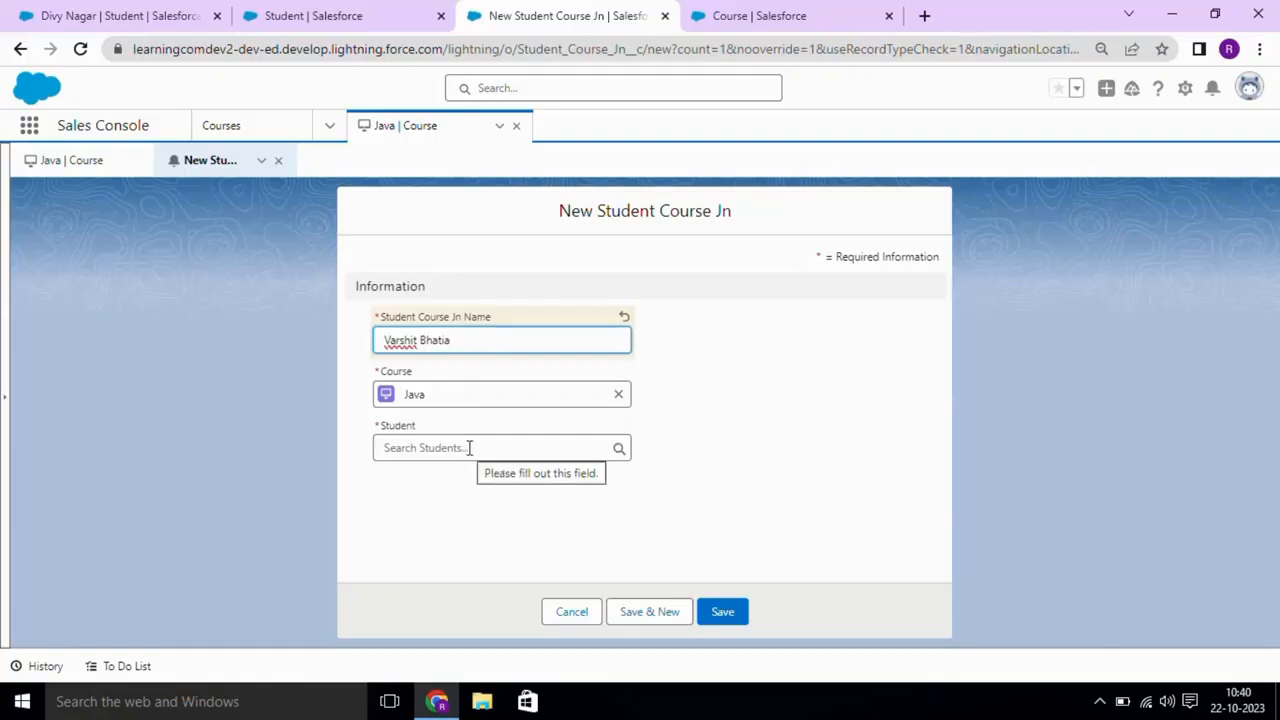
{"action": "key", "text": "ctrl+a"}
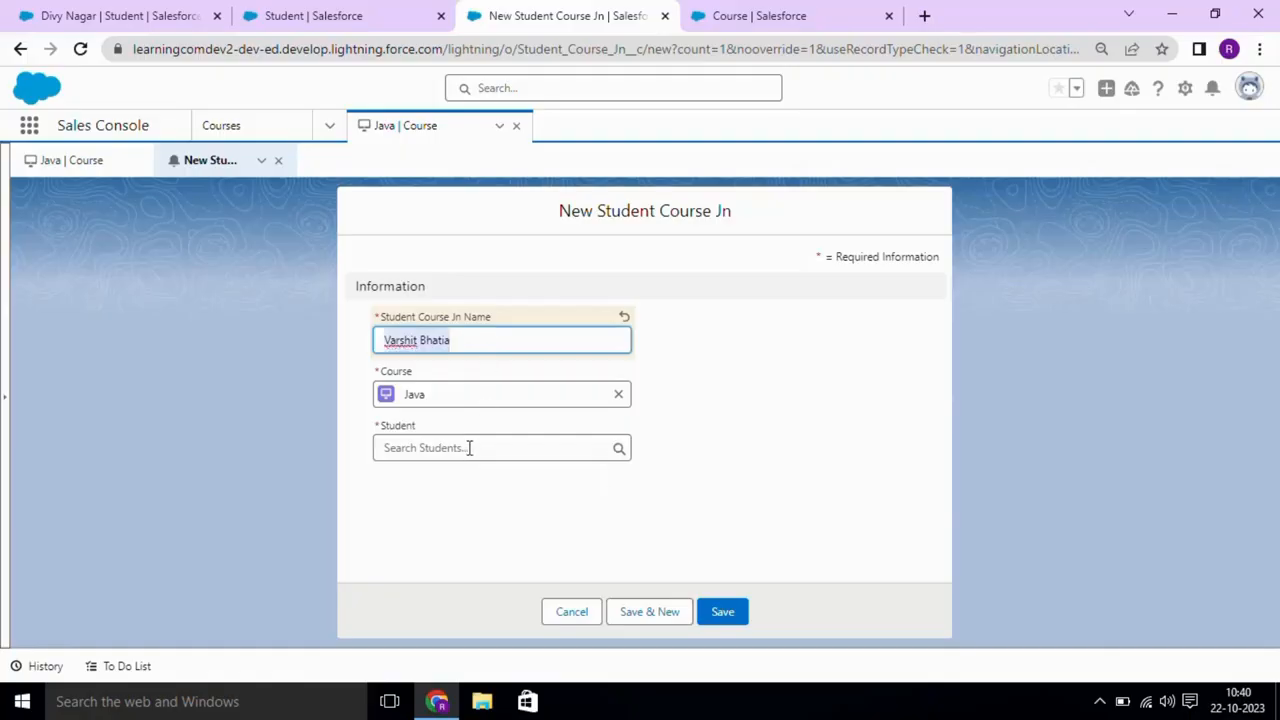
{"action": "type", "text": "Jn"}
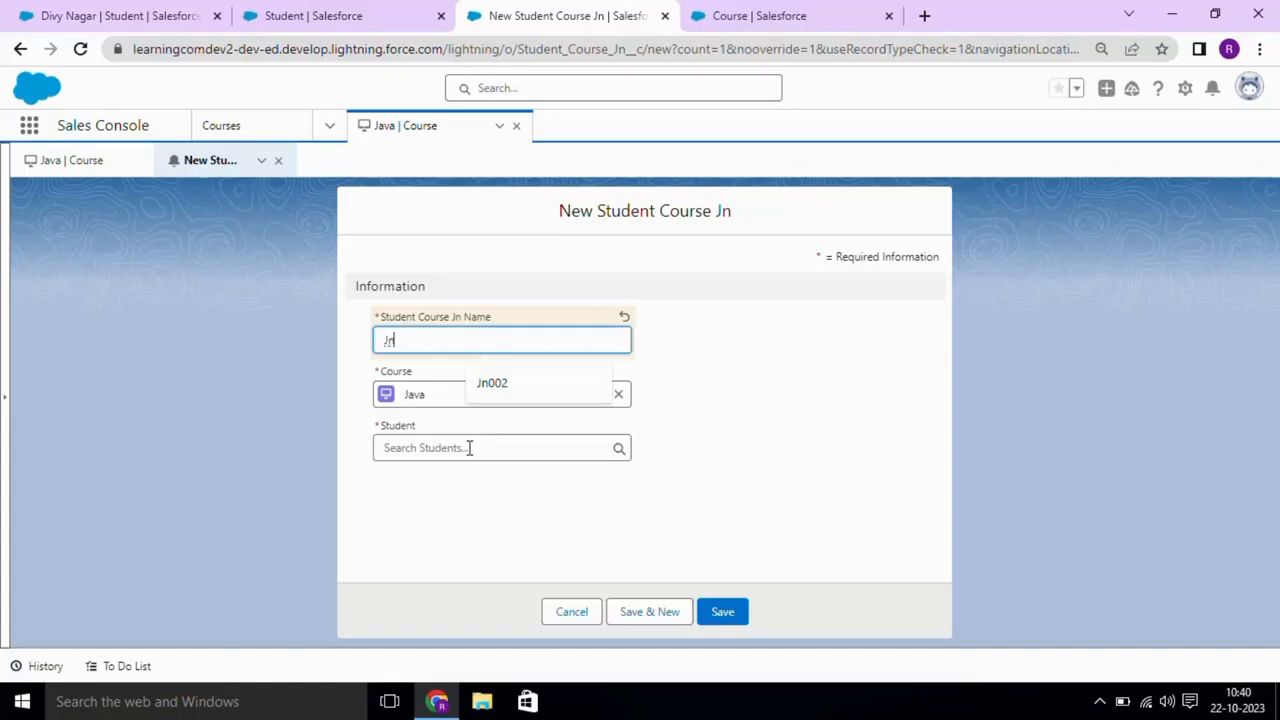
{"action": "type", "text": "003"}
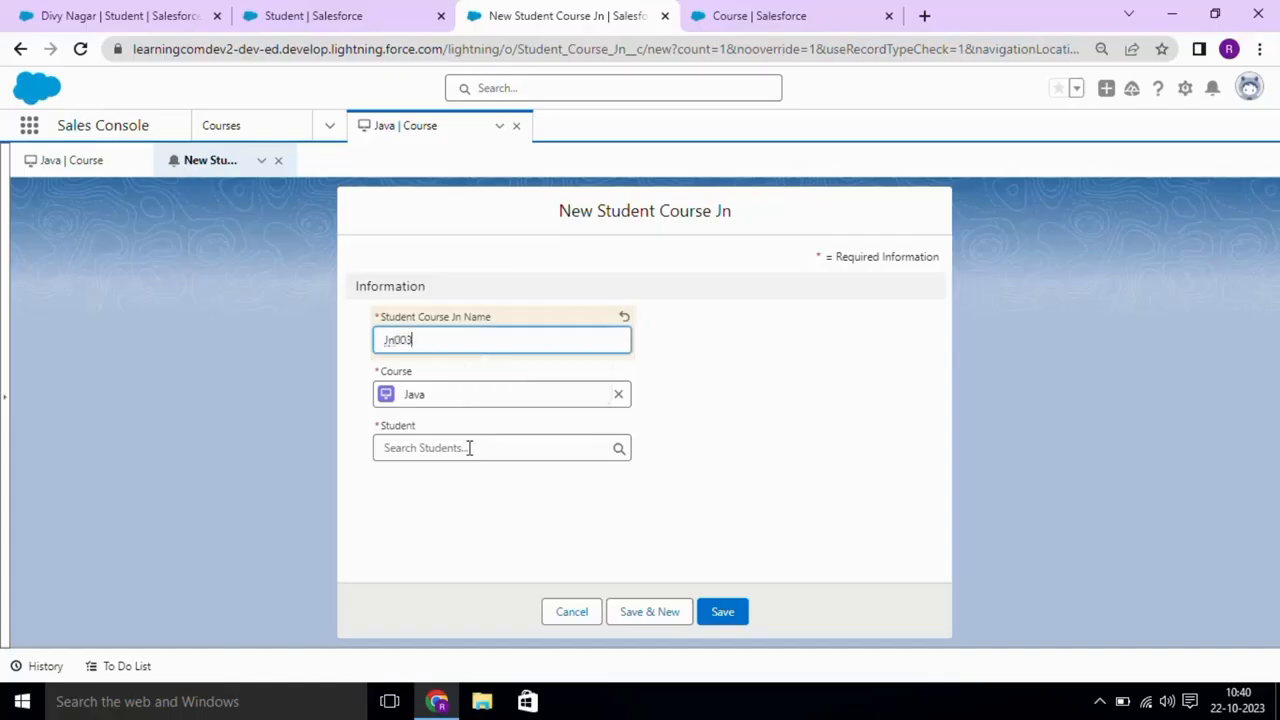
- Link Jn003 to the second student, save it, and return to the Java course
{"action": "left_click", "coordinate": [469, 447]}
{"action": "type", "text": "V"}
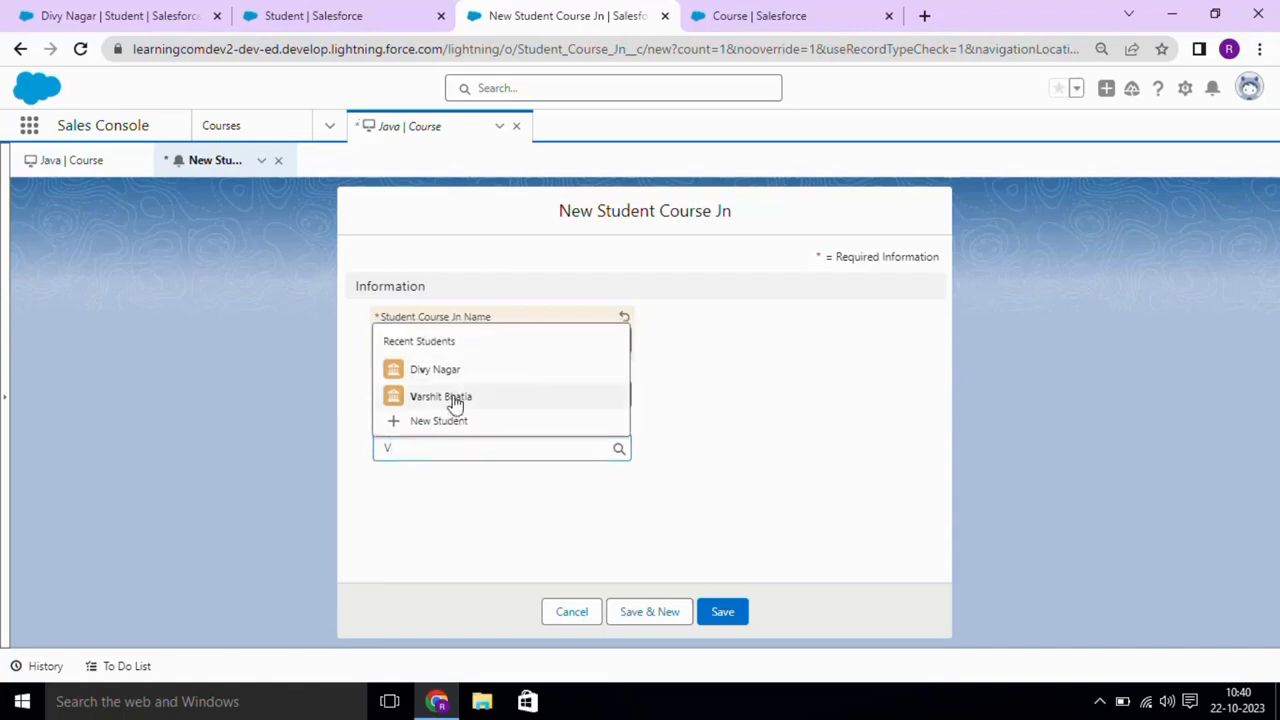
{"action": "left_click", "coordinate": [448, 397]}
{"action": "left_click", "coordinate": [734, 612]}
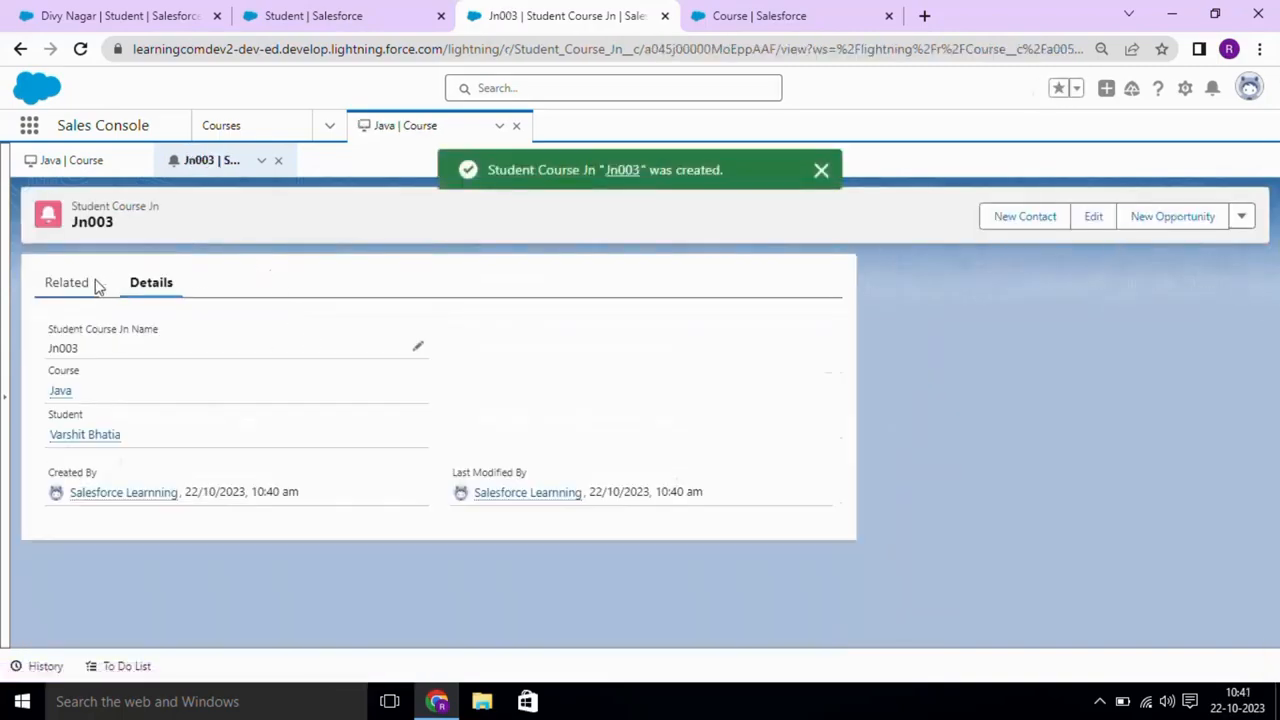
{"action": "left_click", "coordinate": [70, 288]}
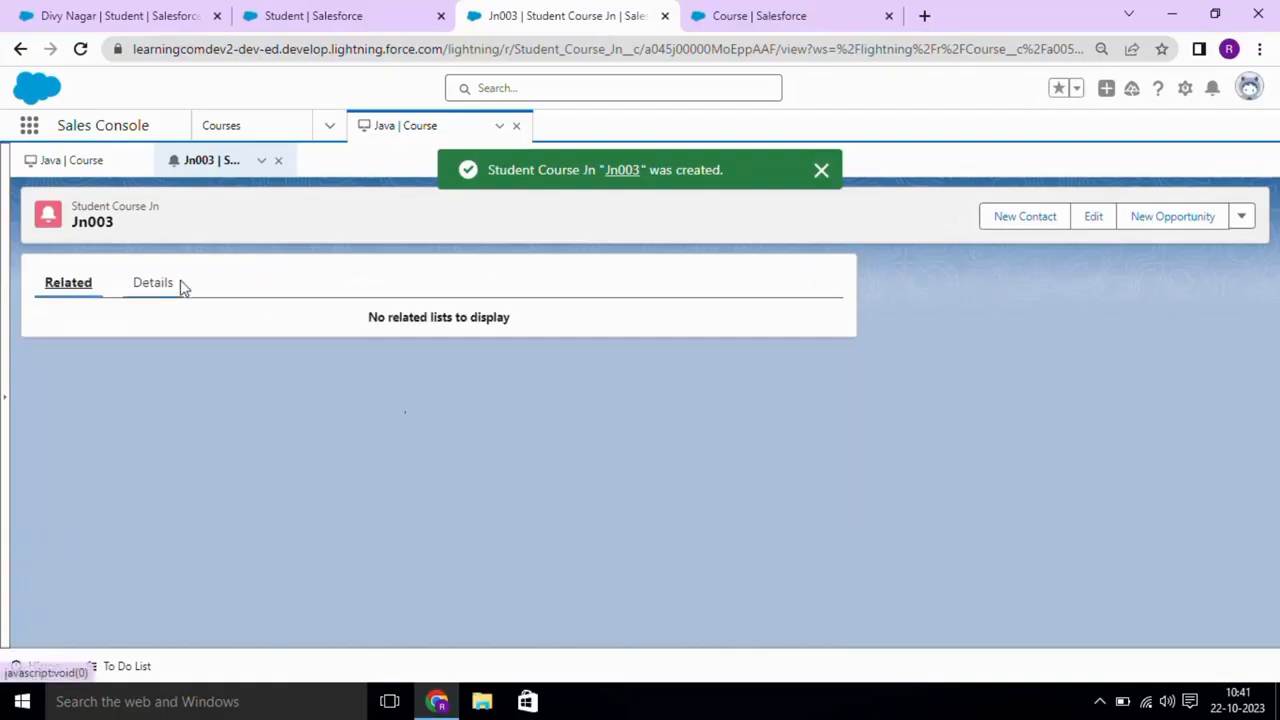
{"action": "left_click", "coordinate": [100, 160]}
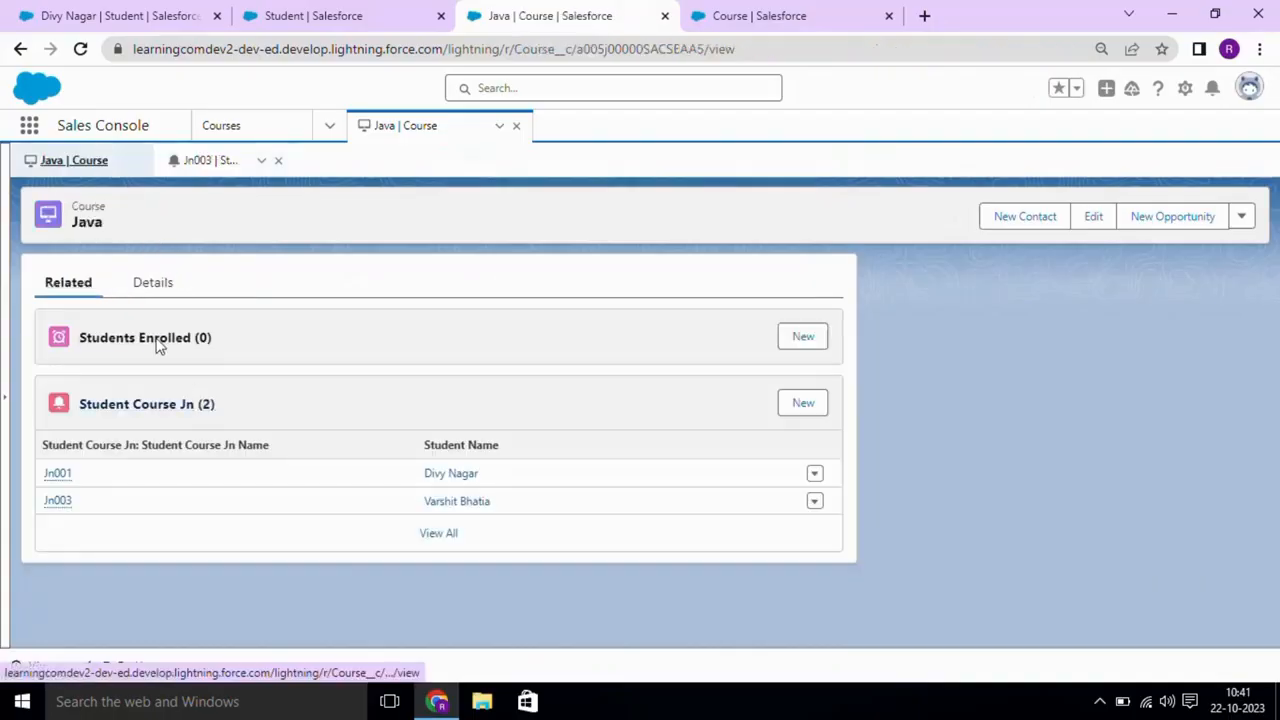
- Close the Jn003 subtab, show the Java course details, and close the Student setup browser tab
{"action": "left_click", "coordinate": [278, 161]}
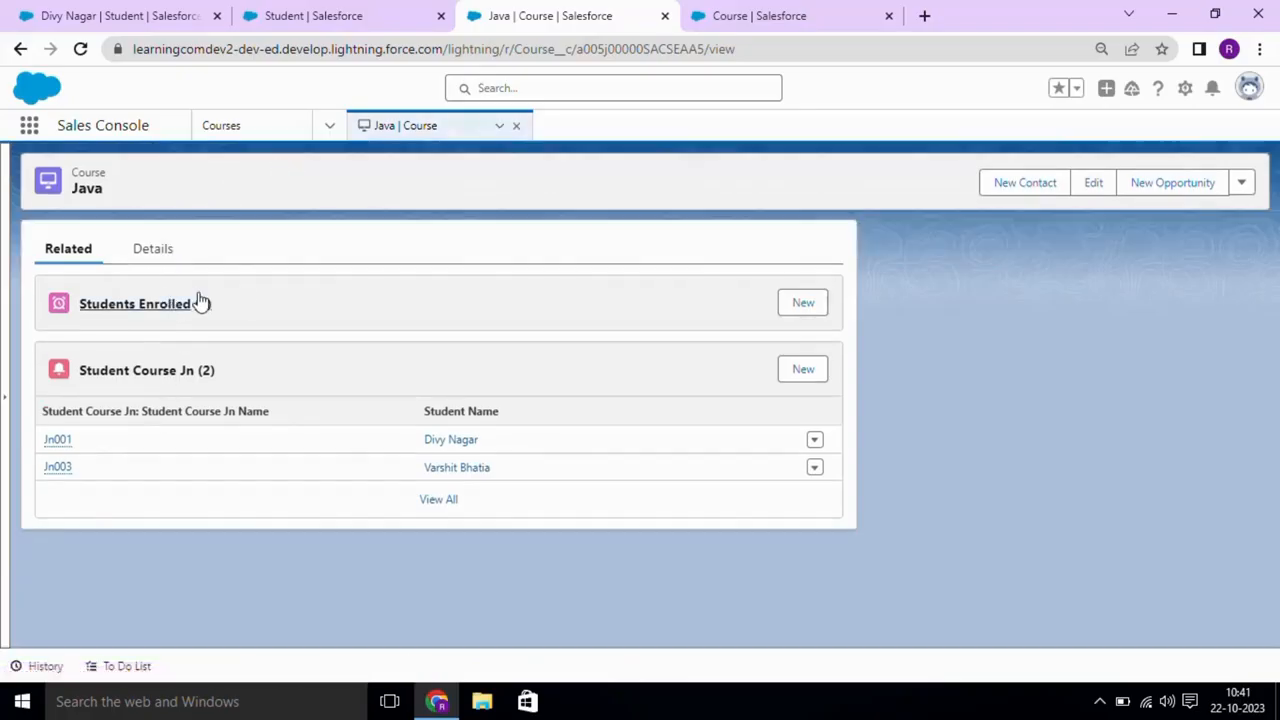
{"action": "left_click", "coordinate": [146, 250]}
{"action": "left_click", "coordinate": [316, 12]}
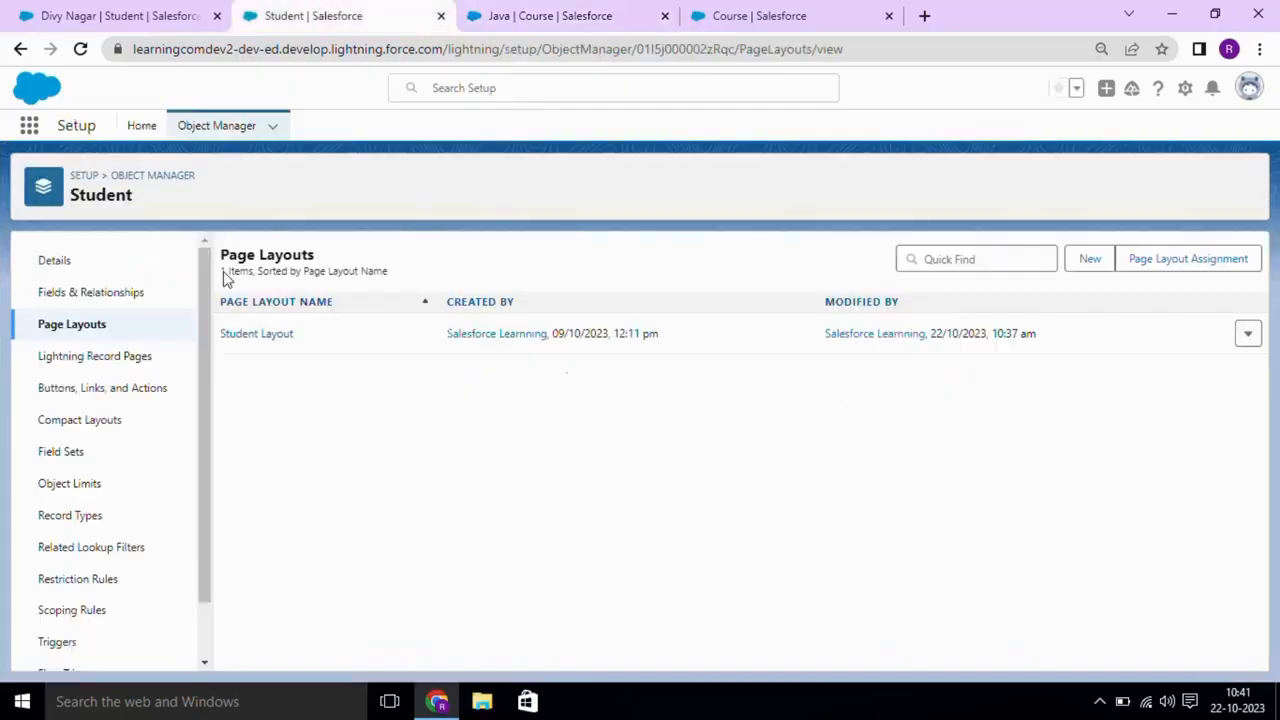
{"action": "left_click", "coordinate": [106, 15]}
{"action": "left_click", "coordinate": [440, 17]}
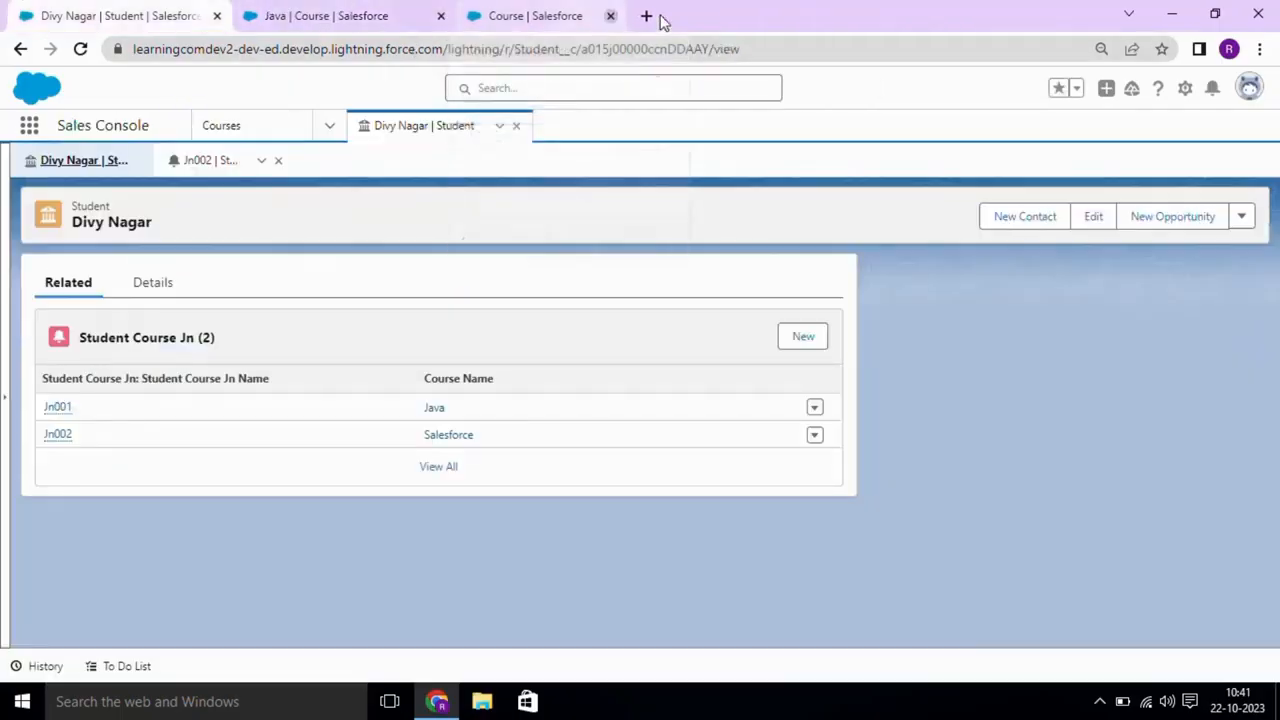
- Close the Course setup tab and Jn002 subtab, then show the student's related junction records
{"action": "left_click", "coordinate": [663, 17]}
{"action": "left_click", "coordinate": [146, 286]}
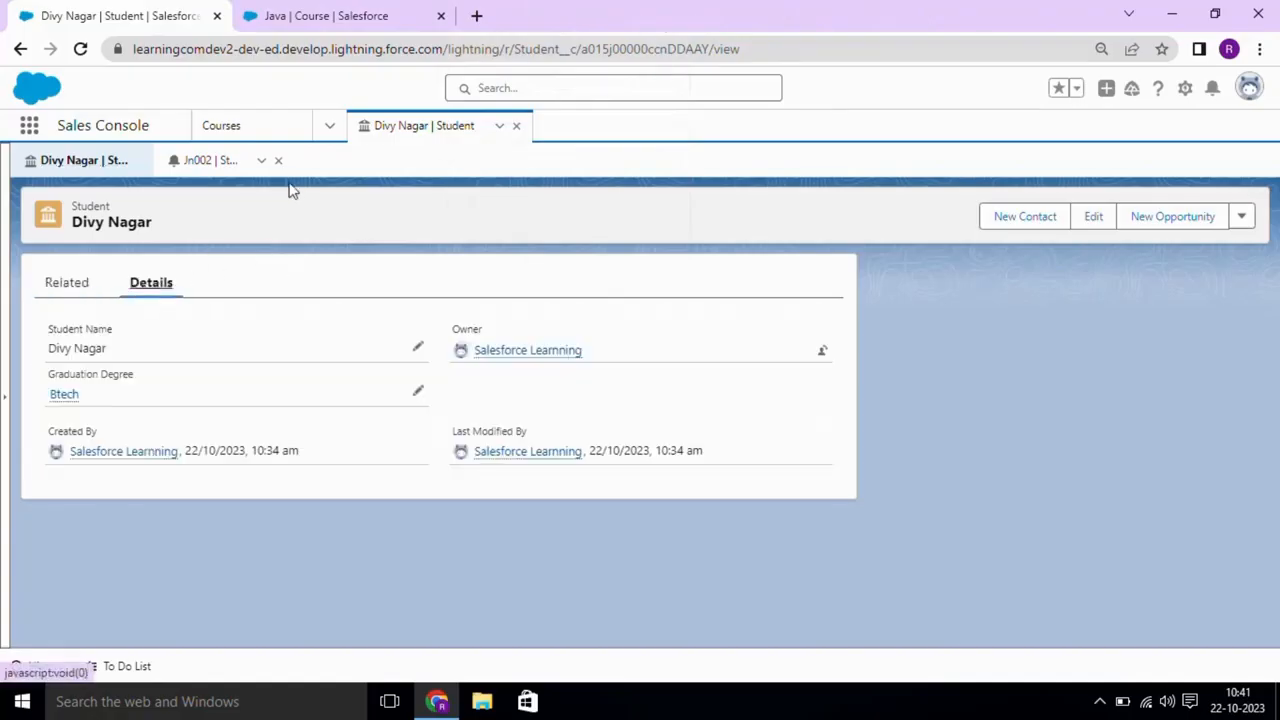
{"action": "left_click", "coordinate": [278, 160]}
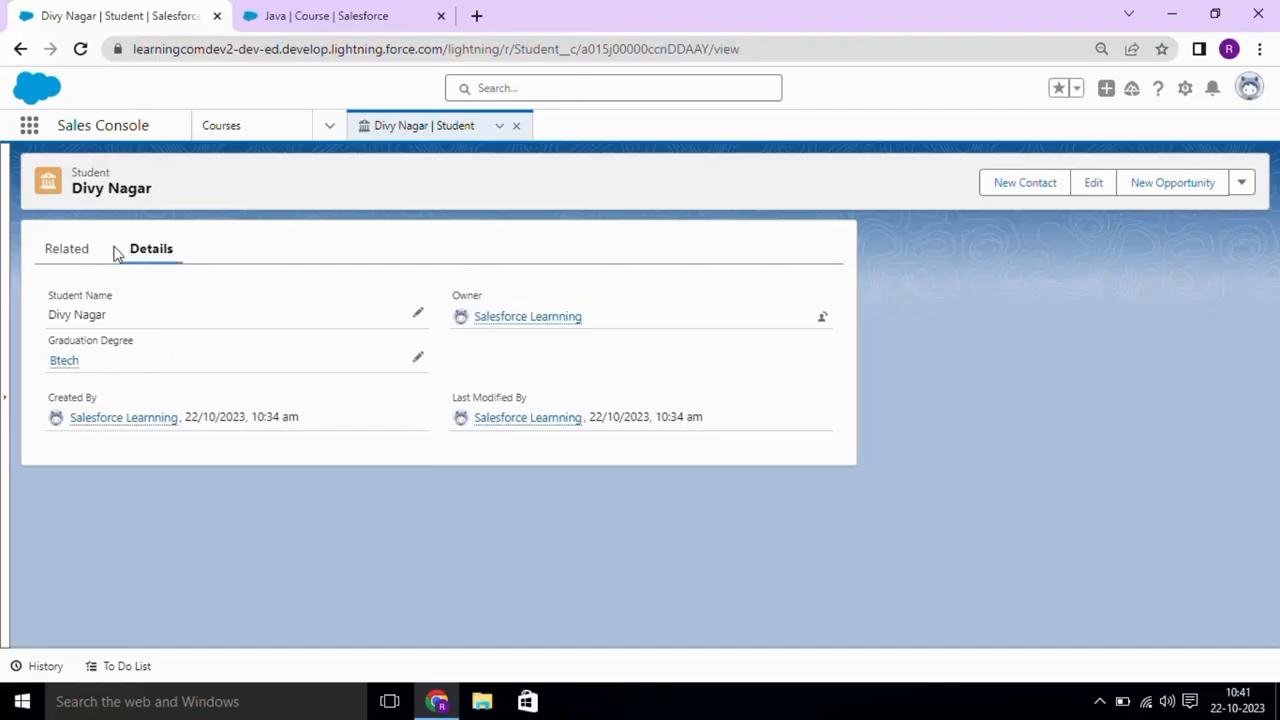
{"action": "left_click", "coordinate": [84, 255]}
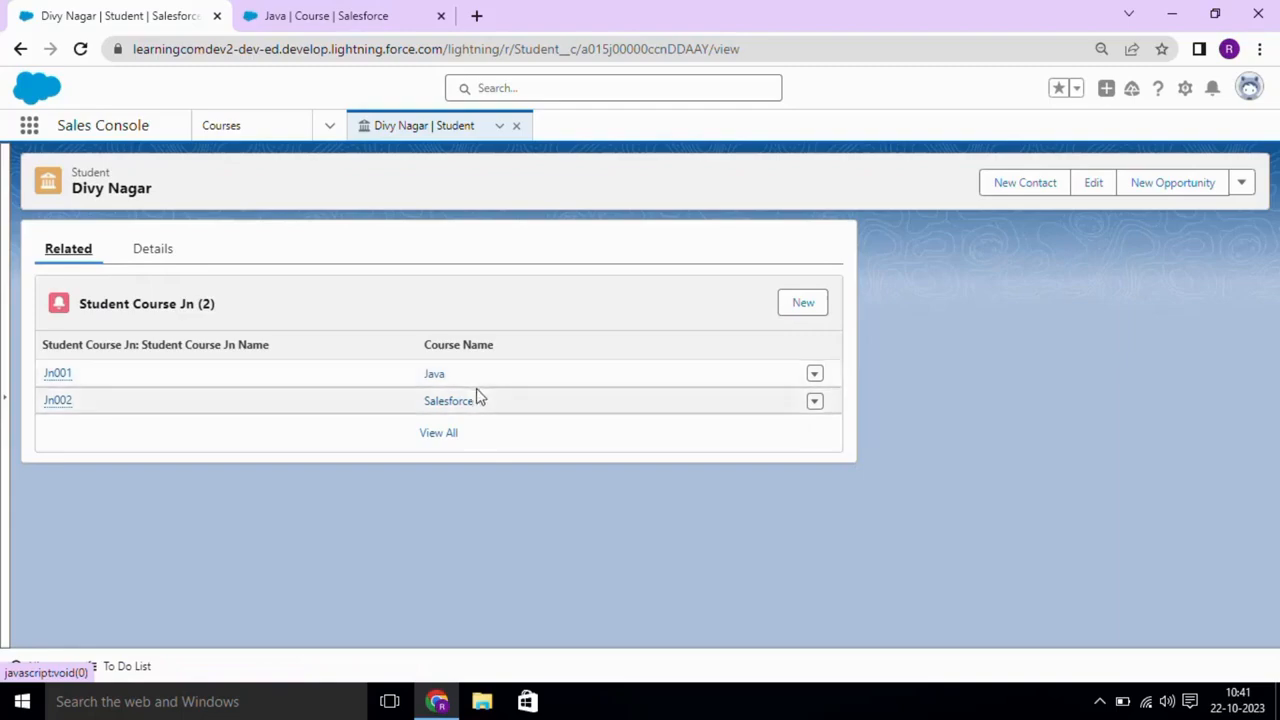
- Compare the Java course's junction list (Student Name) with the student's list (Course Name)
{"action": "left_click", "coordinate": [314, 13]}
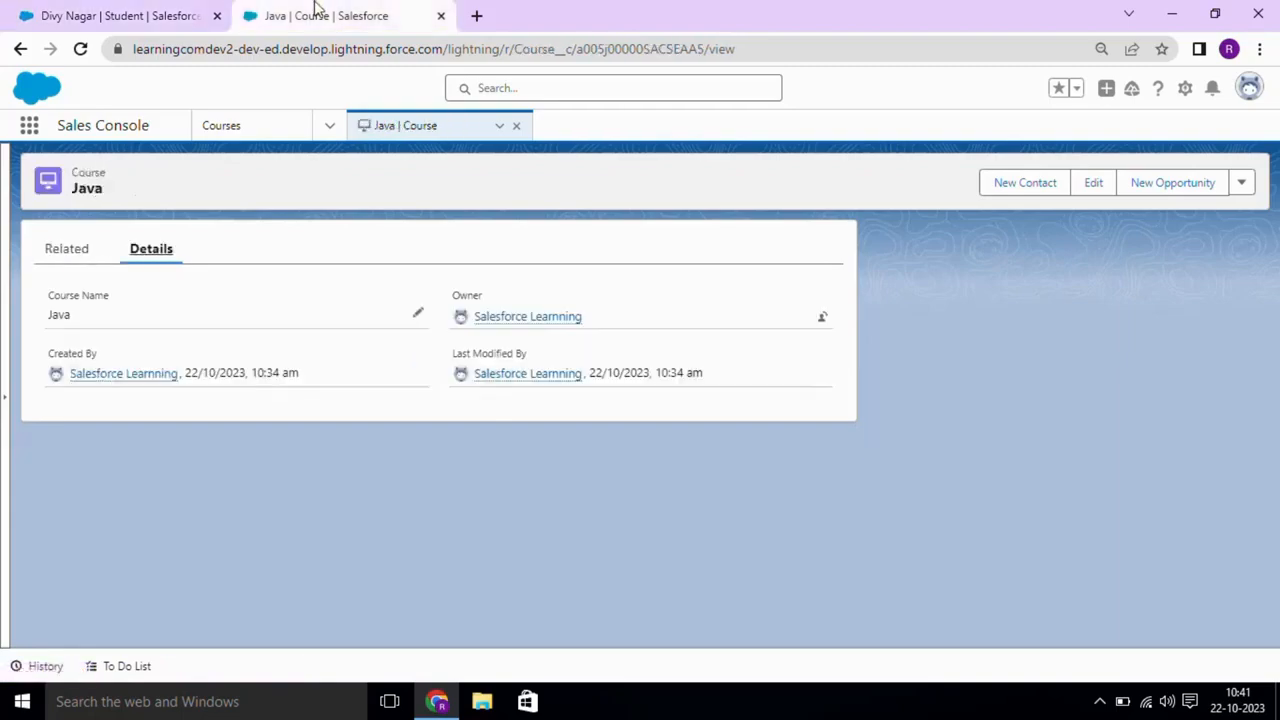
{"action": "left_click", "coordinate": [72, 251]}
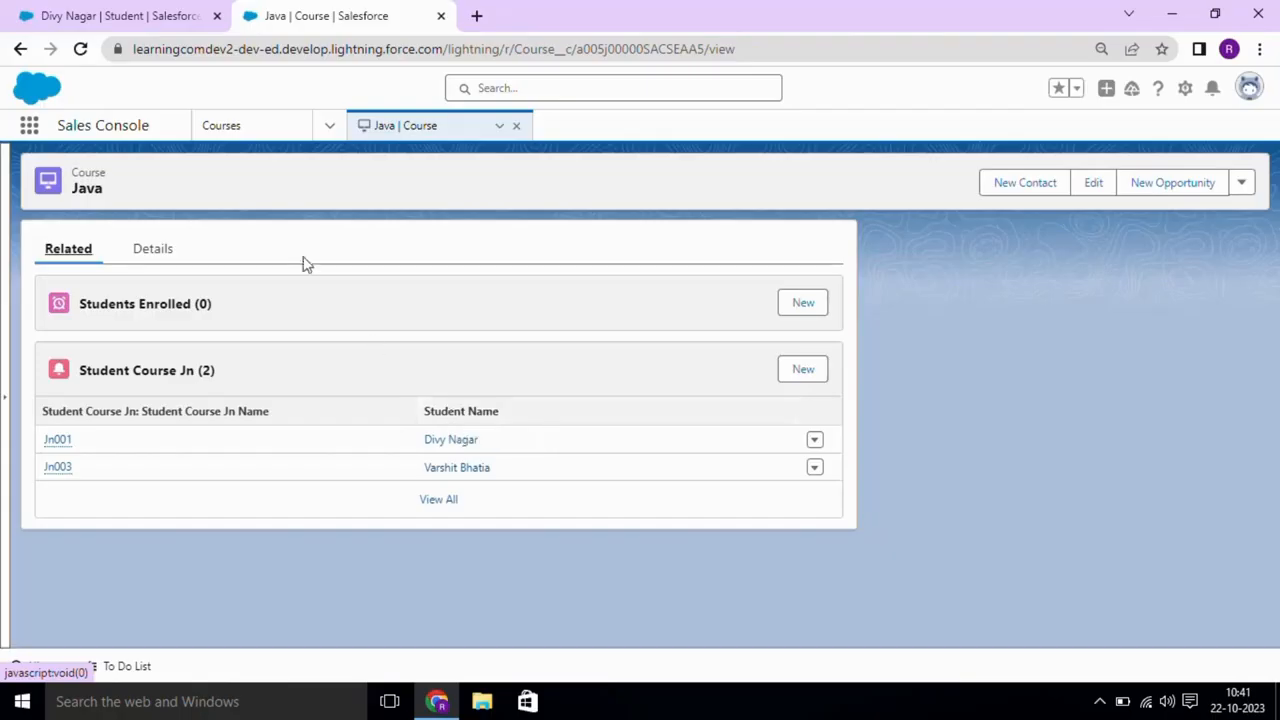
{"action": "left_click", "coordinate": [136, 10]}
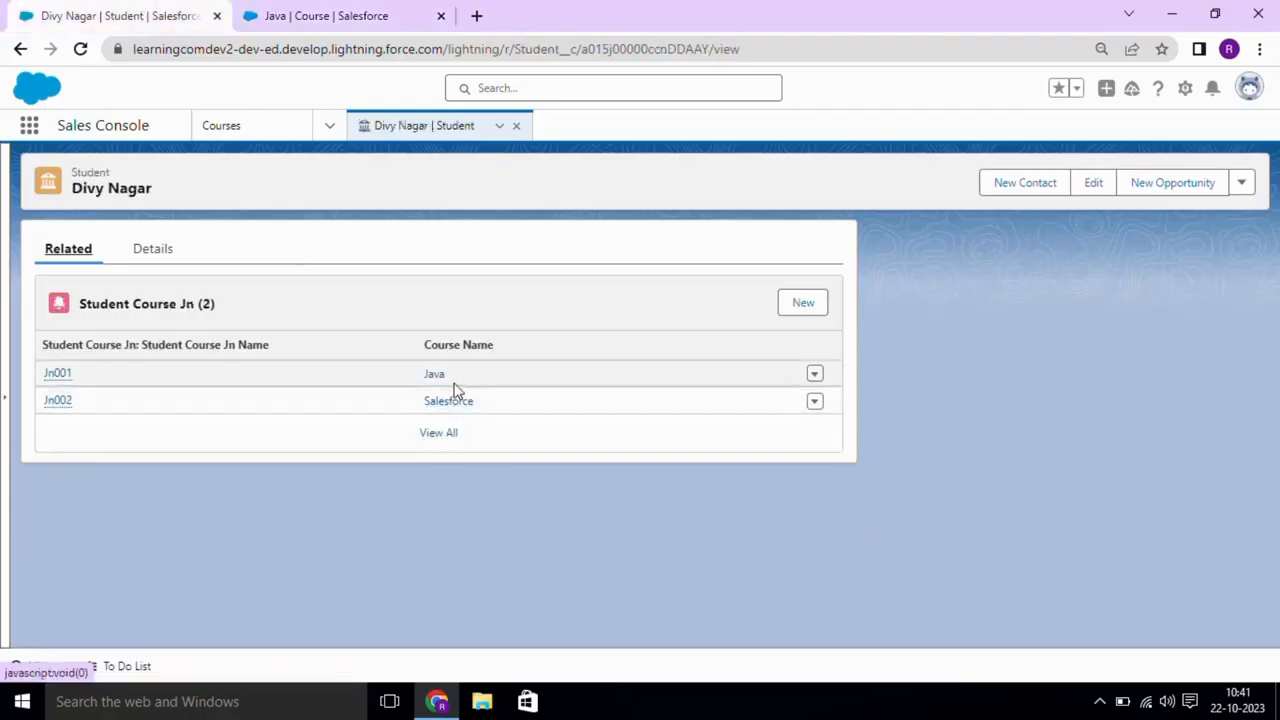
{"action": "left_click", "coordinate": [345, 14]}
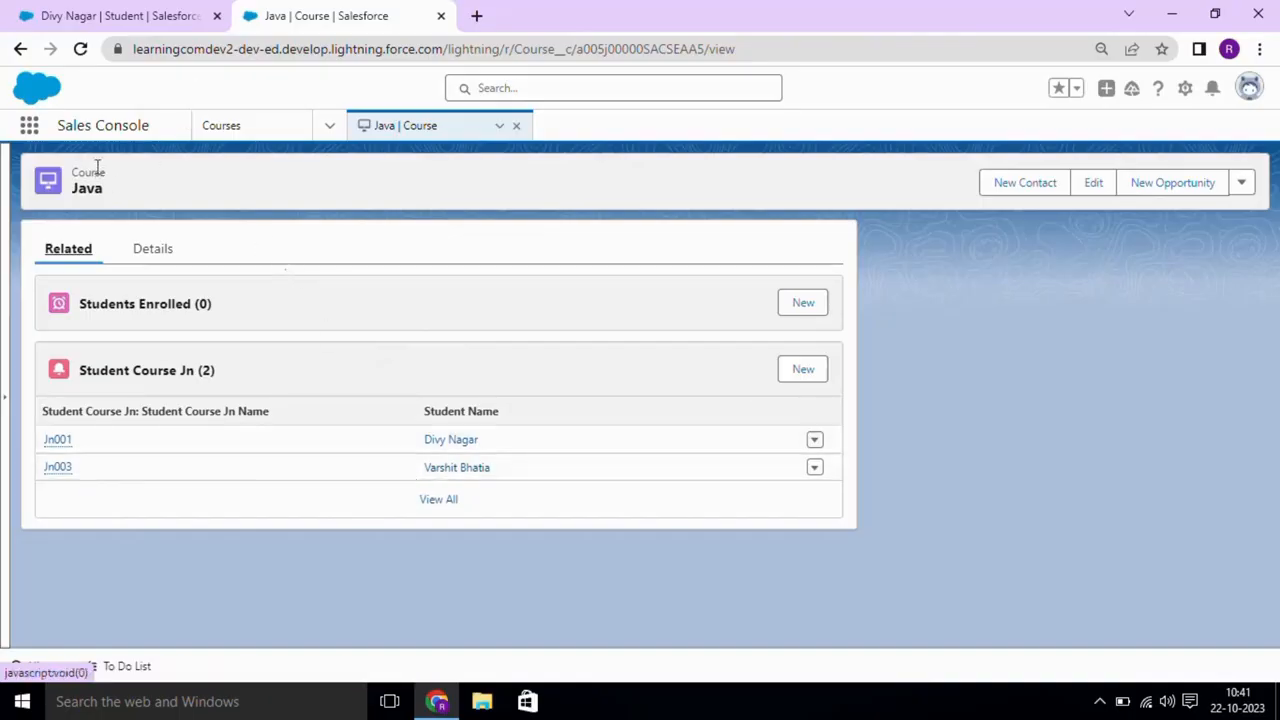
{"action": "left_click", "coordinate": [105, 15]}
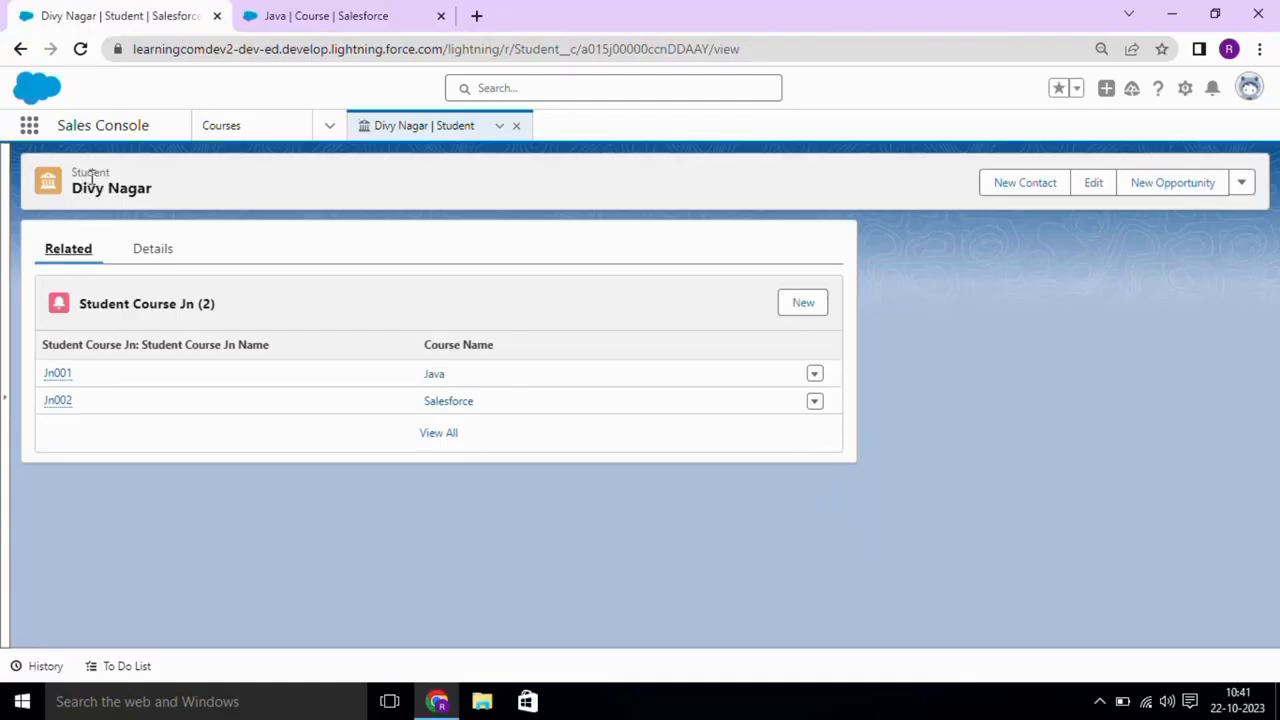
{"action": "double_click", "coordinate": [90, 172]}
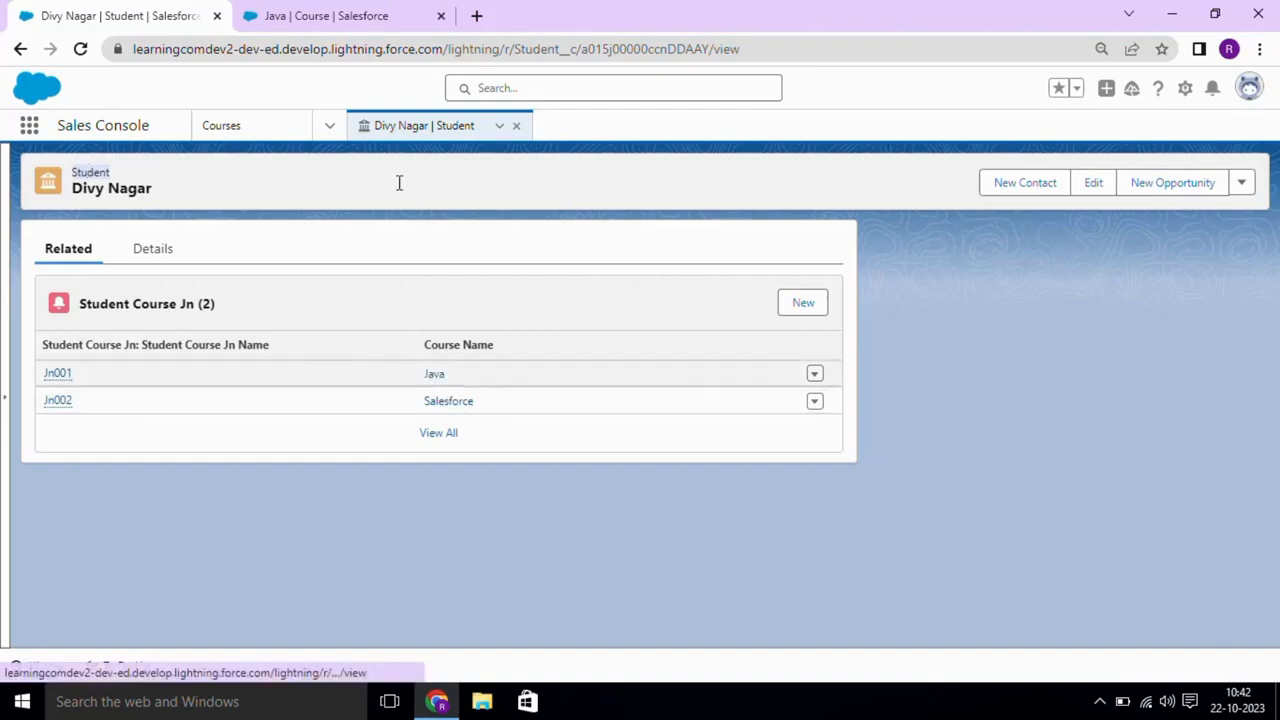
{"action": "left_click", "coordinate": [322, 12]}
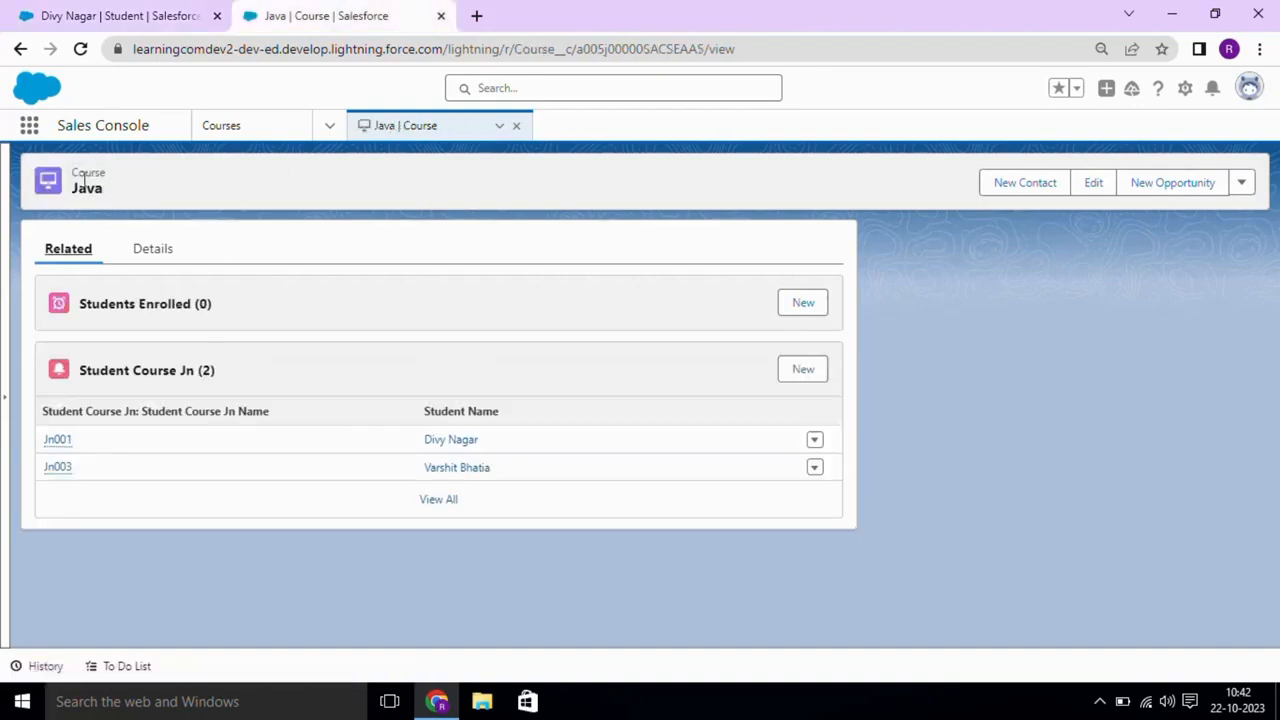